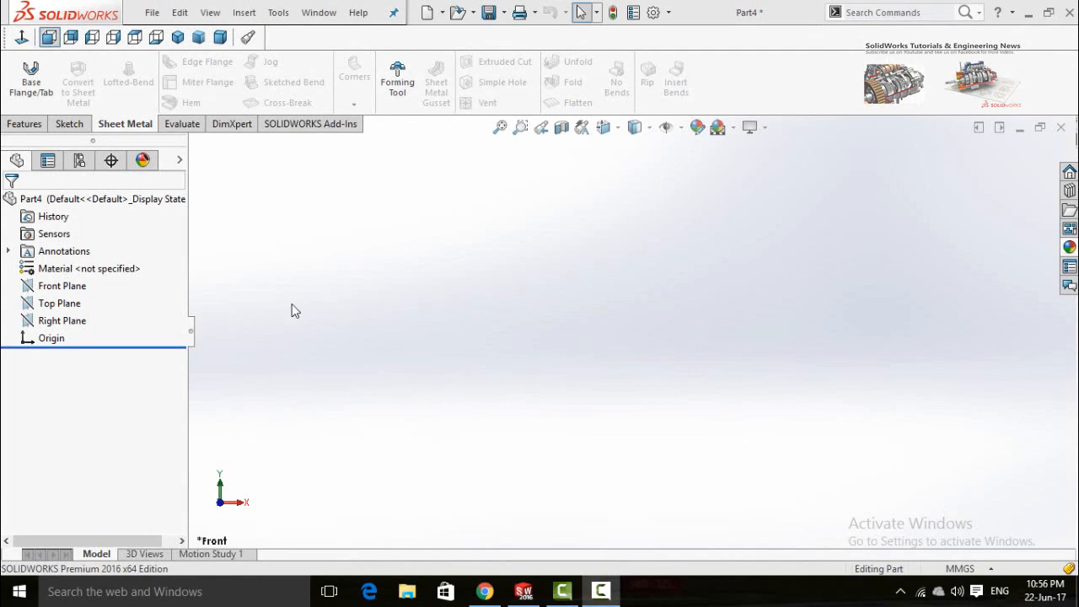
Start a sketch on the Front Plane and draw a corner rectangle about 99 mm wide, extending up and left from the origin
left_click(33, 288)
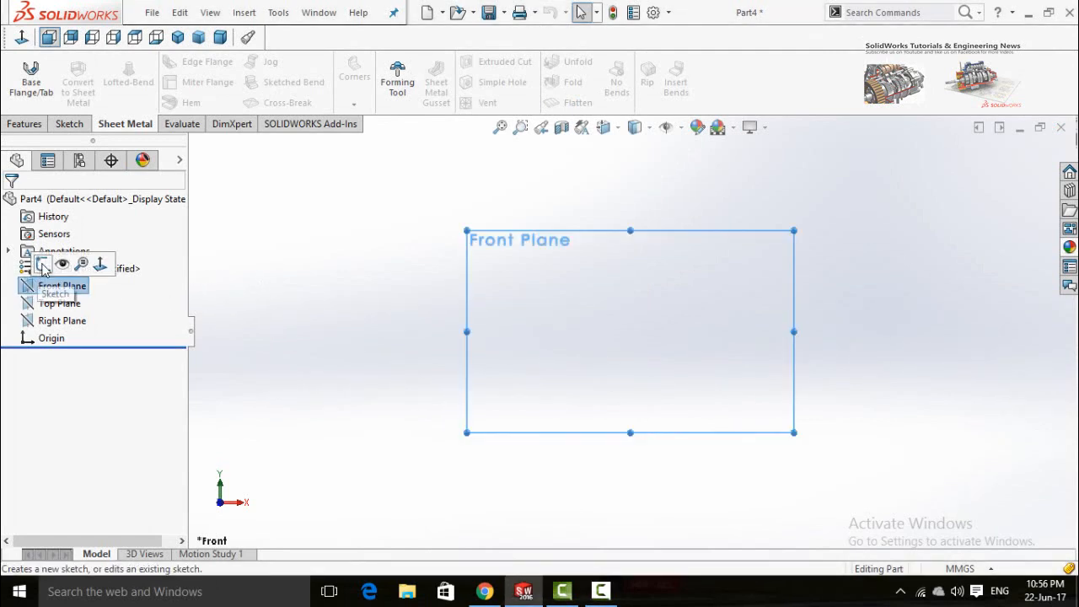
left_click(35, 268)
left_click(314, 286)
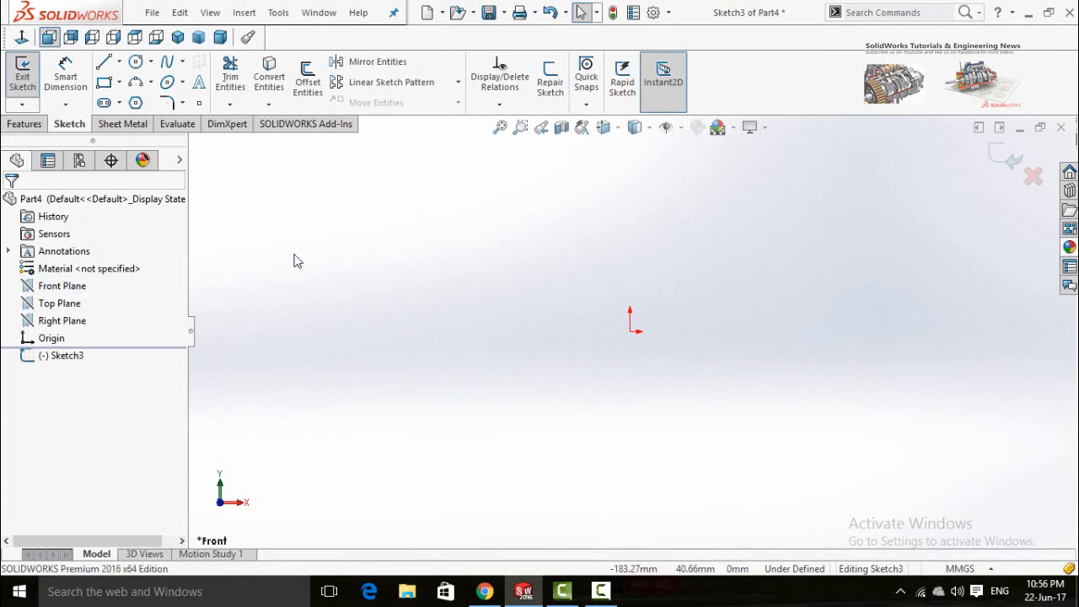
left_click(106, 83)
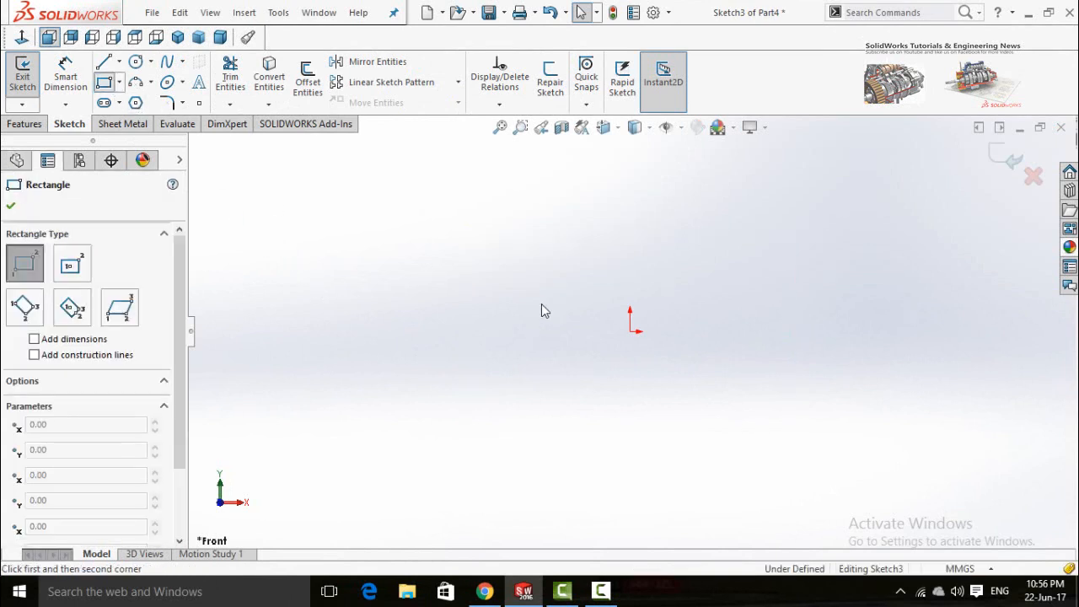
left_click(630, 330)
left_click(447, 237)
Dimension the rectangle 10 in wide and 6 in high
right_click_drag(566, 452, 560, 387)
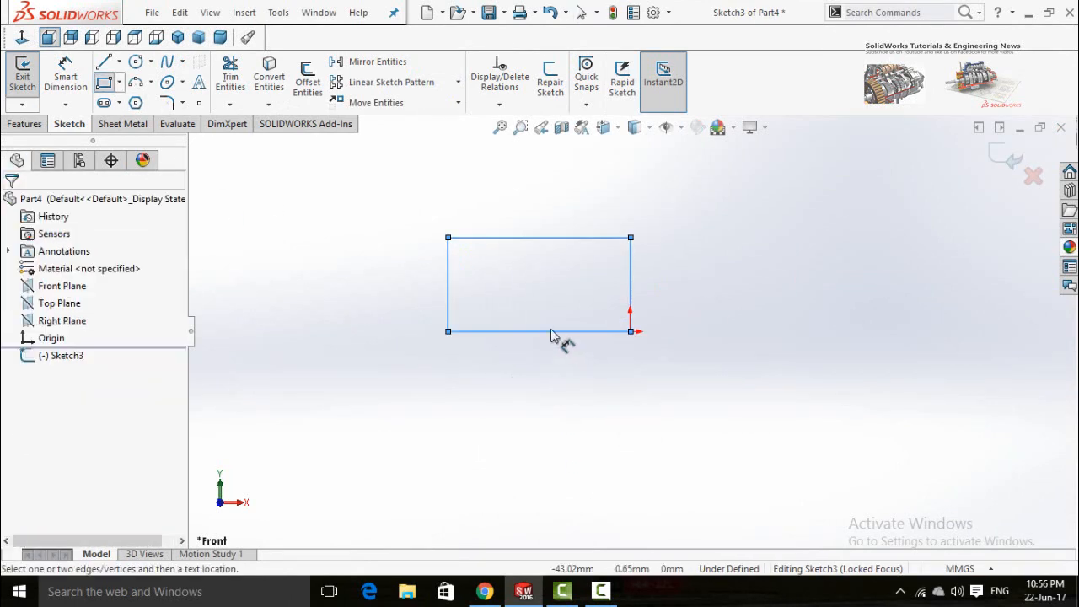
left_click(551, 332)
left_click(565, 397)
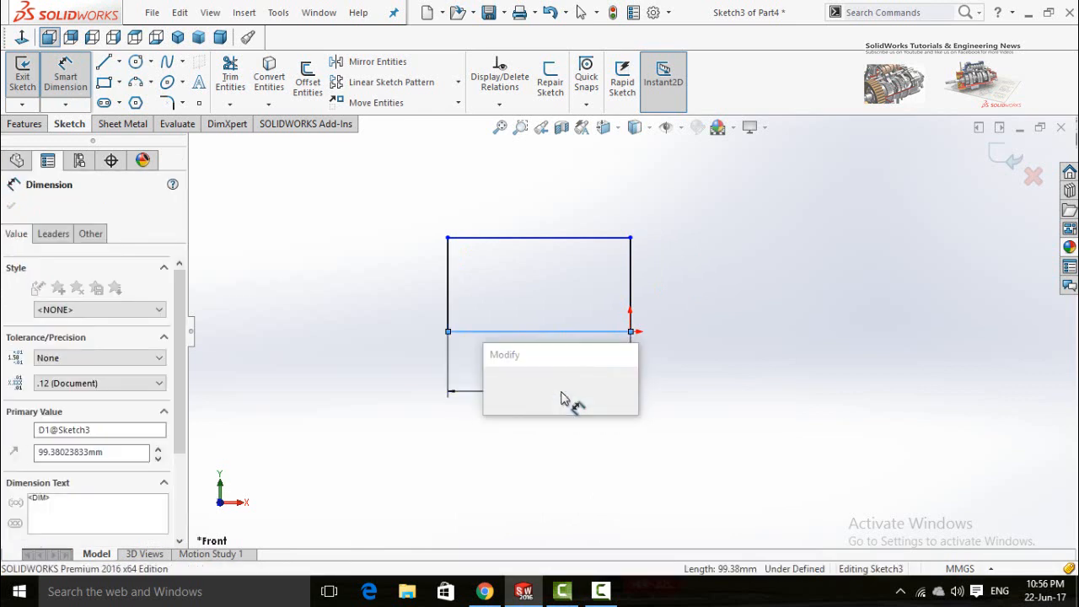
type("10in")
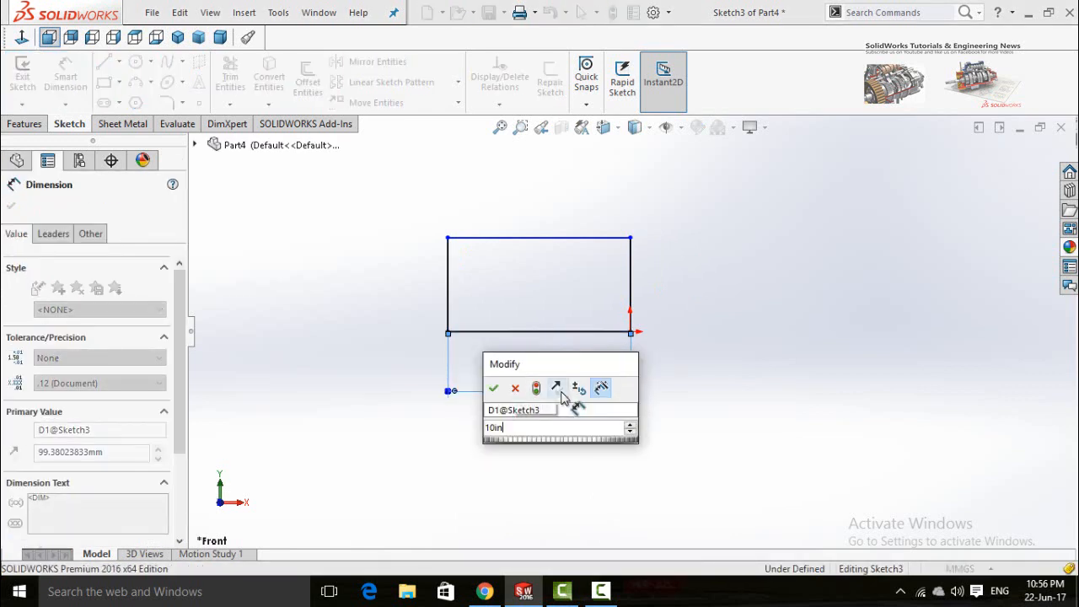
key("Return")
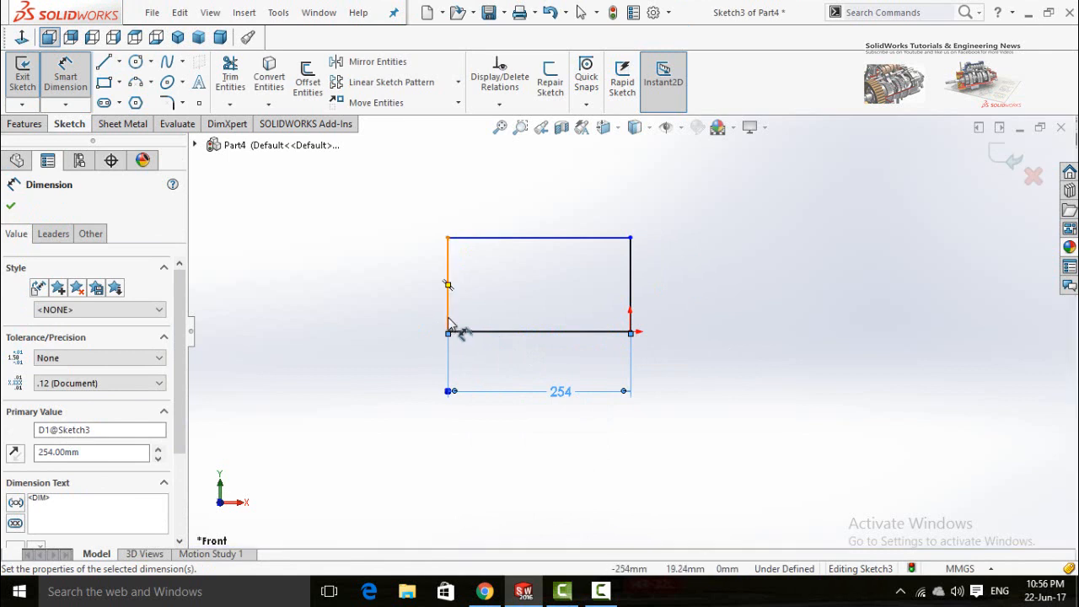
left_click(447, 311)
left_click(368, 369)
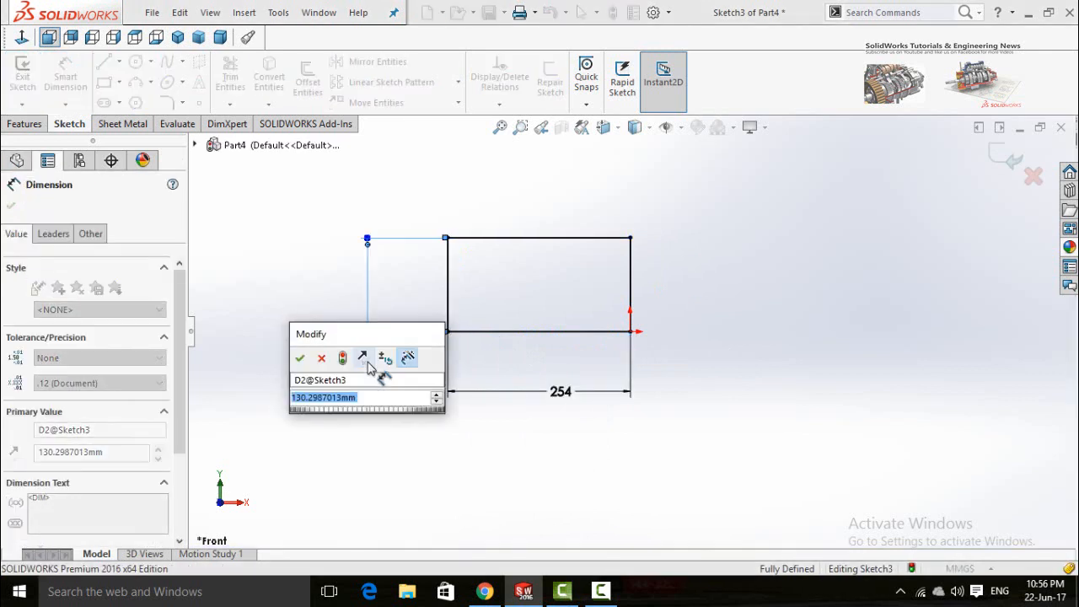
type("6in")
key("Return")
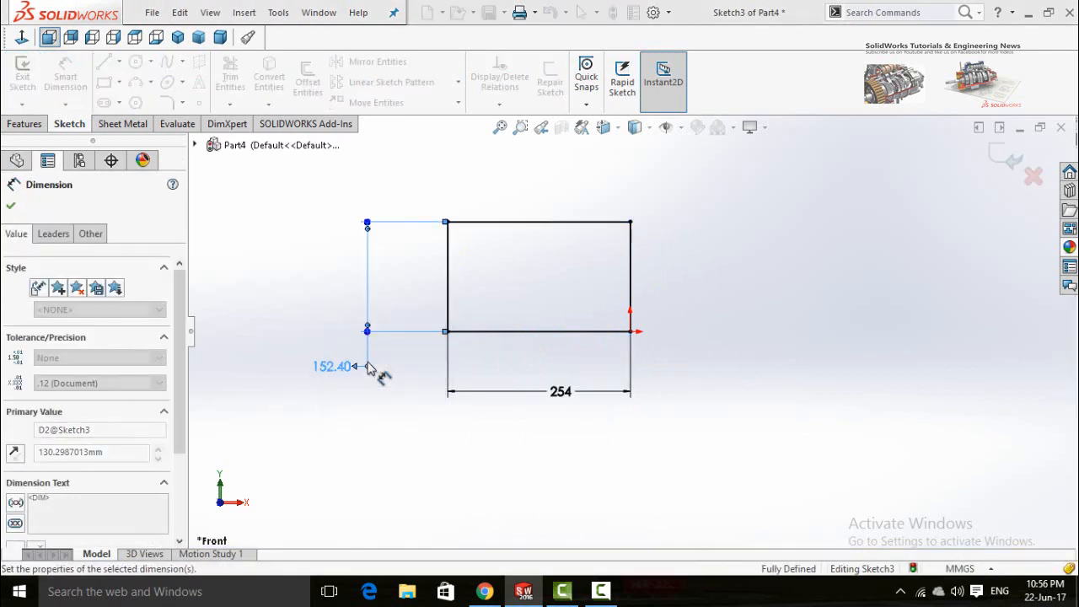
Draw a second rectangle about 266 by 134 mm downward from the first rectangle's lower-left corner
left_click(105, 82)
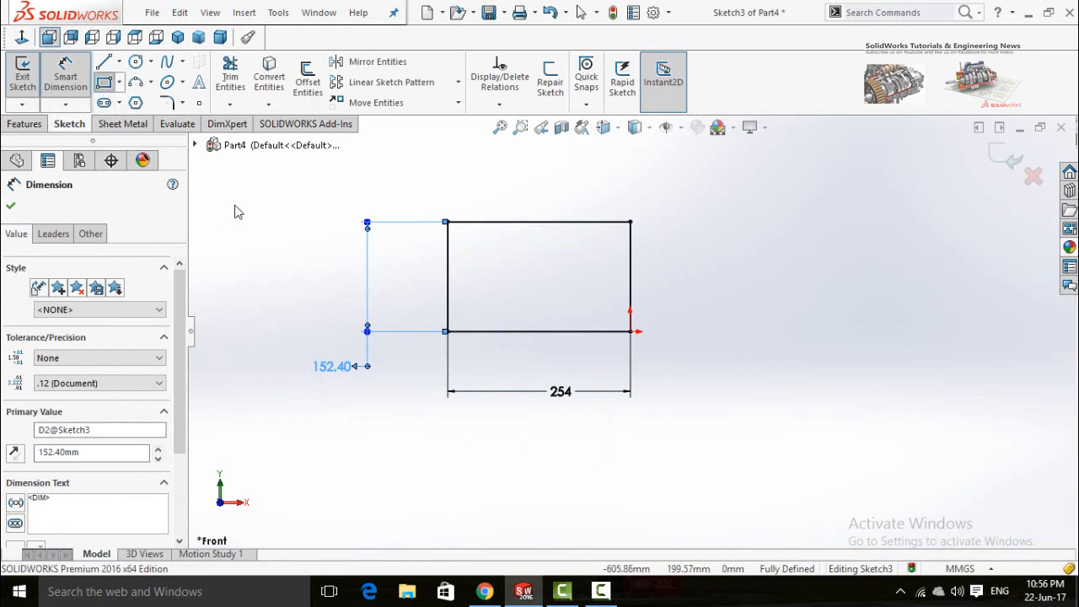
left_click(447, 331)
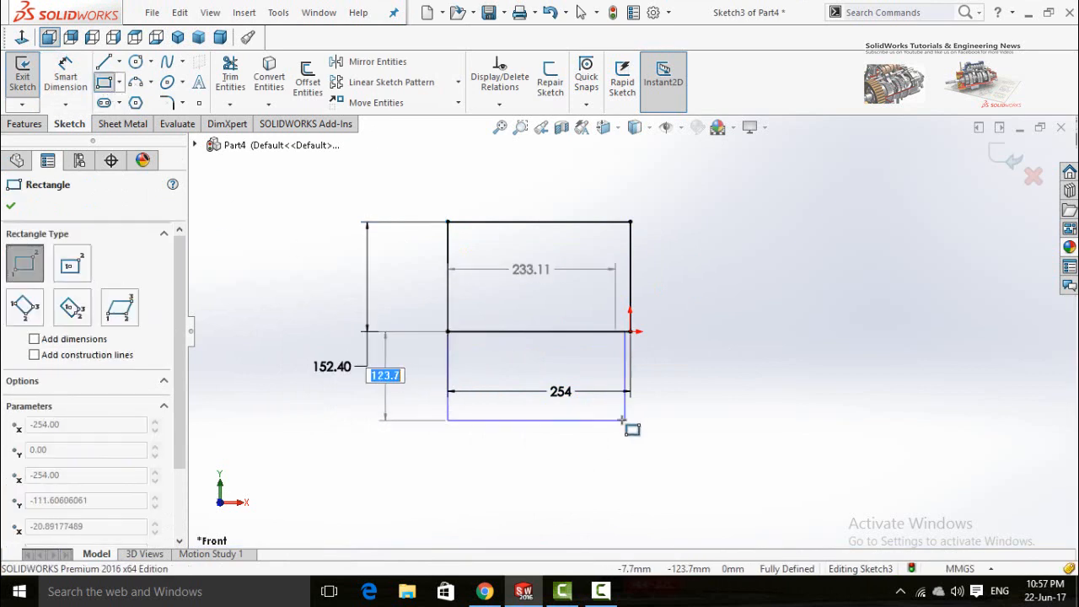
left_click(639, 427)
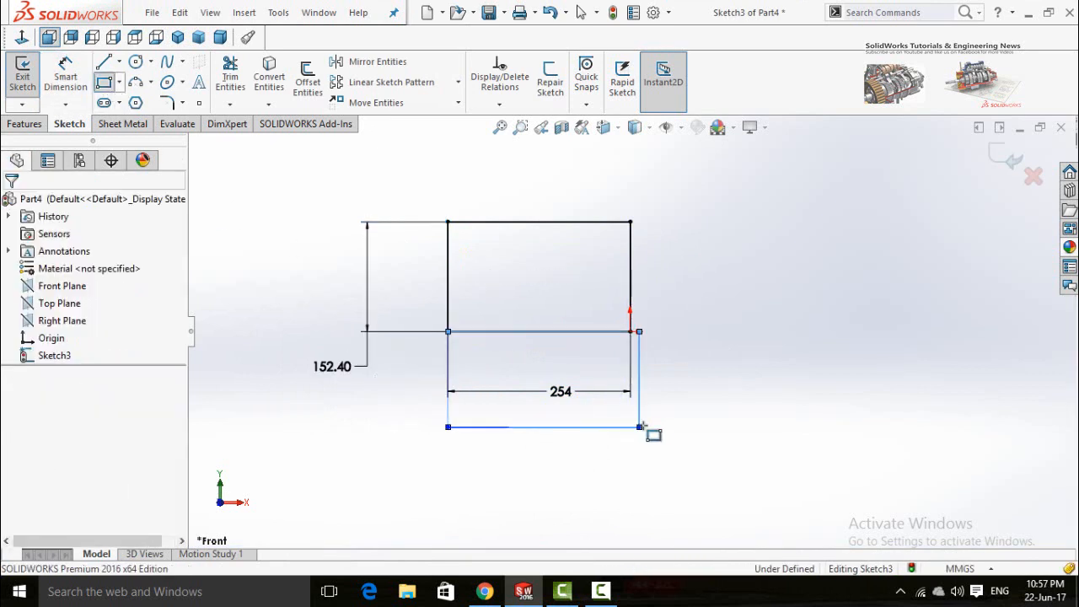
key("Escape")
Make the right edge of the lower rectangle collinear with the right edge of the first rectangle
left_click(639, 396)
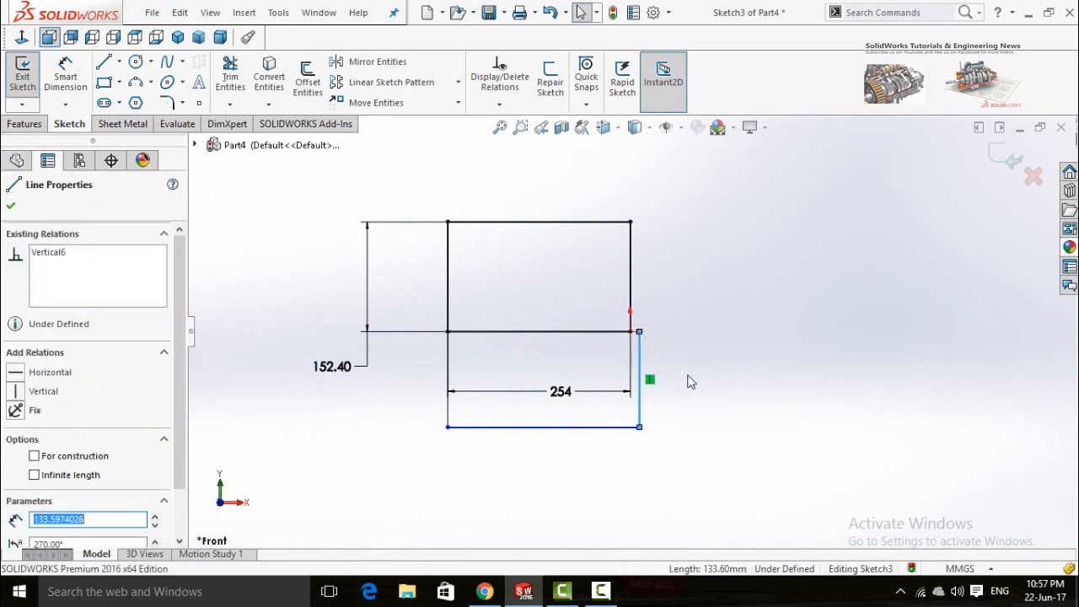
left_click(630, 311, "ctrl")
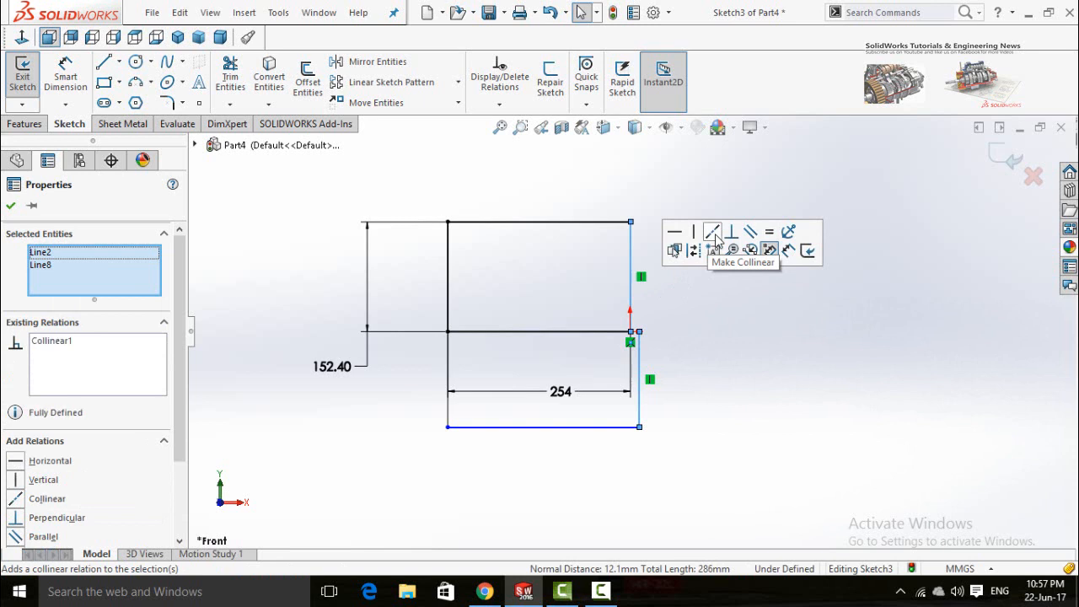
left_click(715, 235)
left_click(709, 420)
Dimension the lower rectangle's right edge to 6 in
right_click_drag(695, 343, 696, 308)
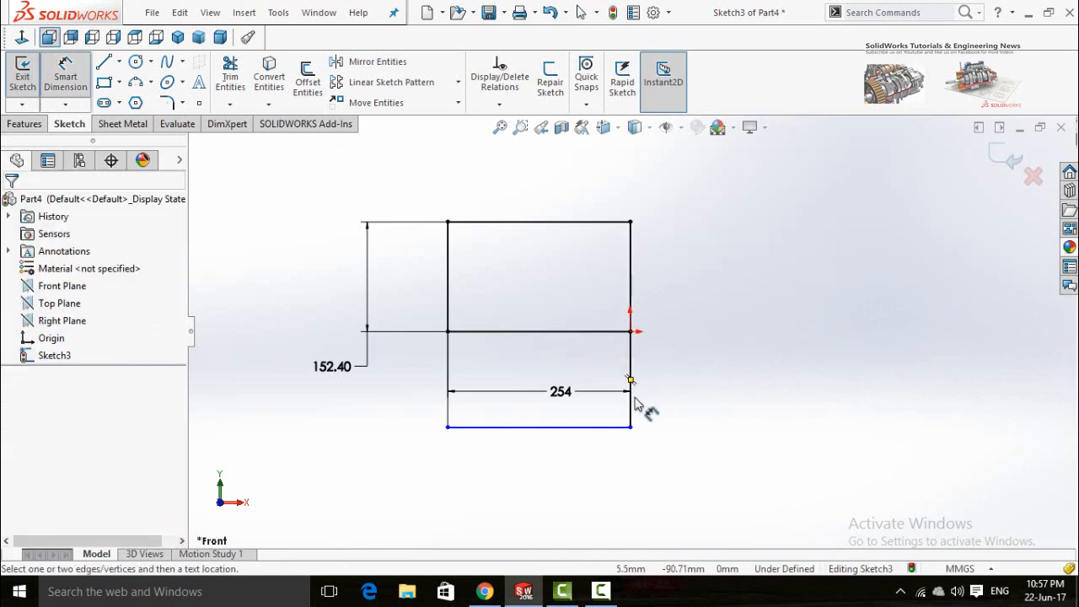
left_click(634, 403)
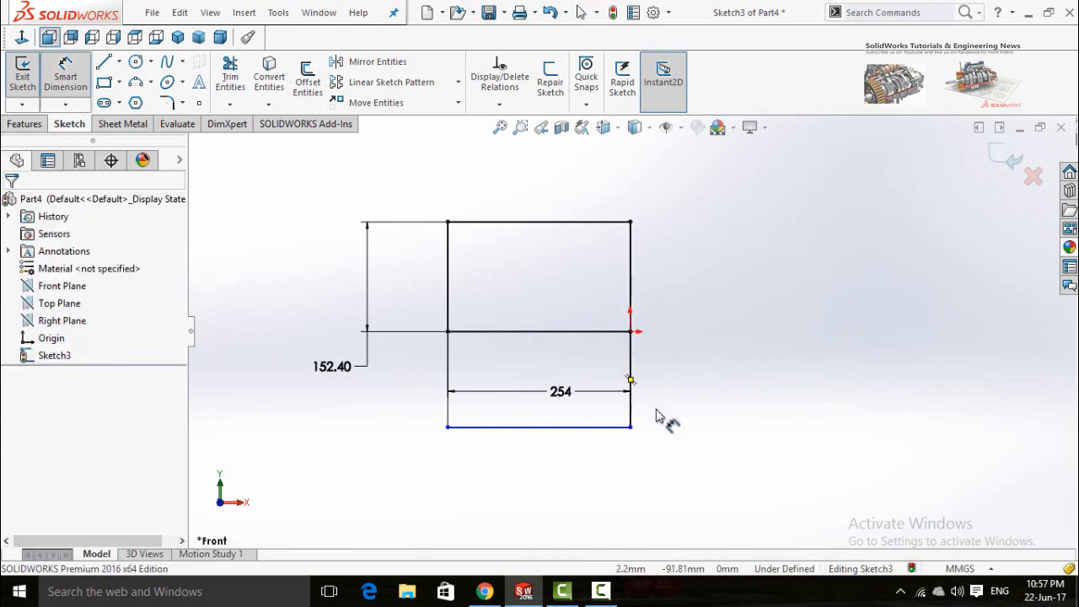
left_click(691, 453)
type("6in")
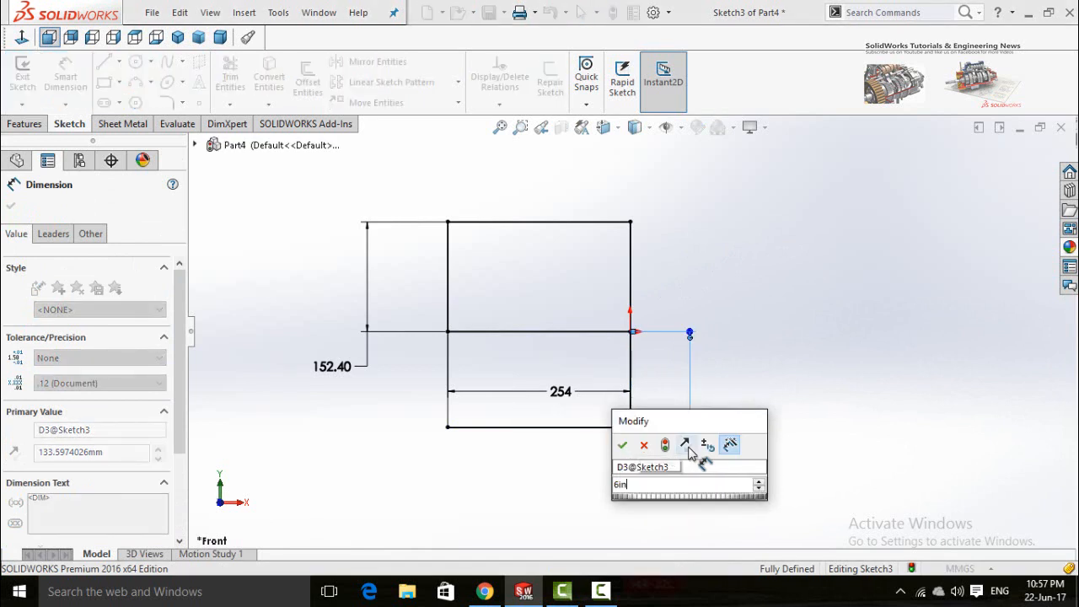
key("Return")
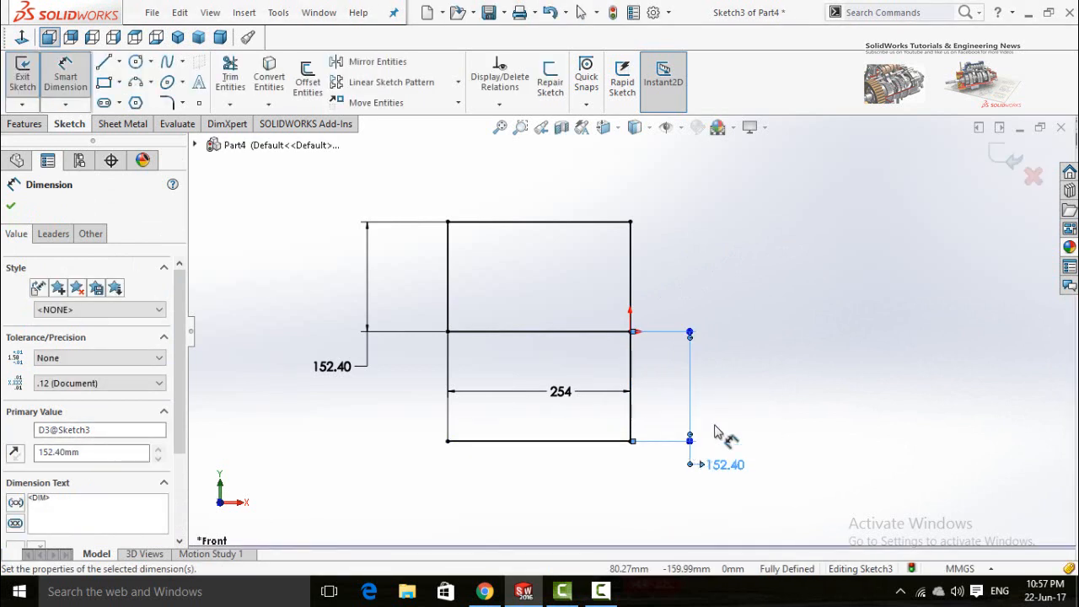
left_click(785, 379)
key("Escape")
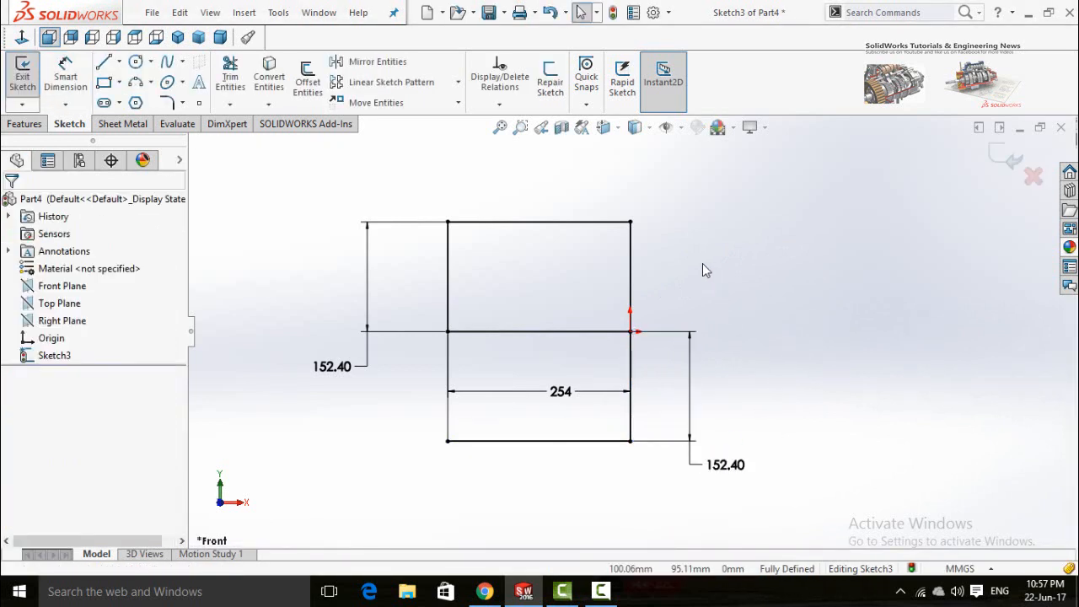
Draw a third rectangle about 244 by 89 mm upward from the first rectangle's upper-left corner
left_click(105, 82)
left_click(448, 222)
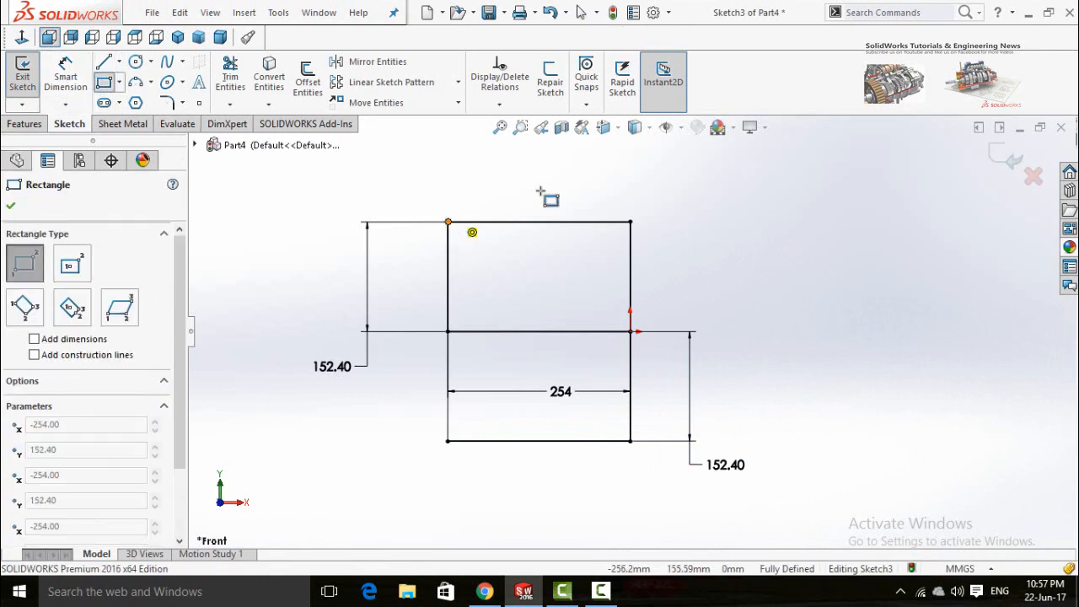
left_click(622, 159)
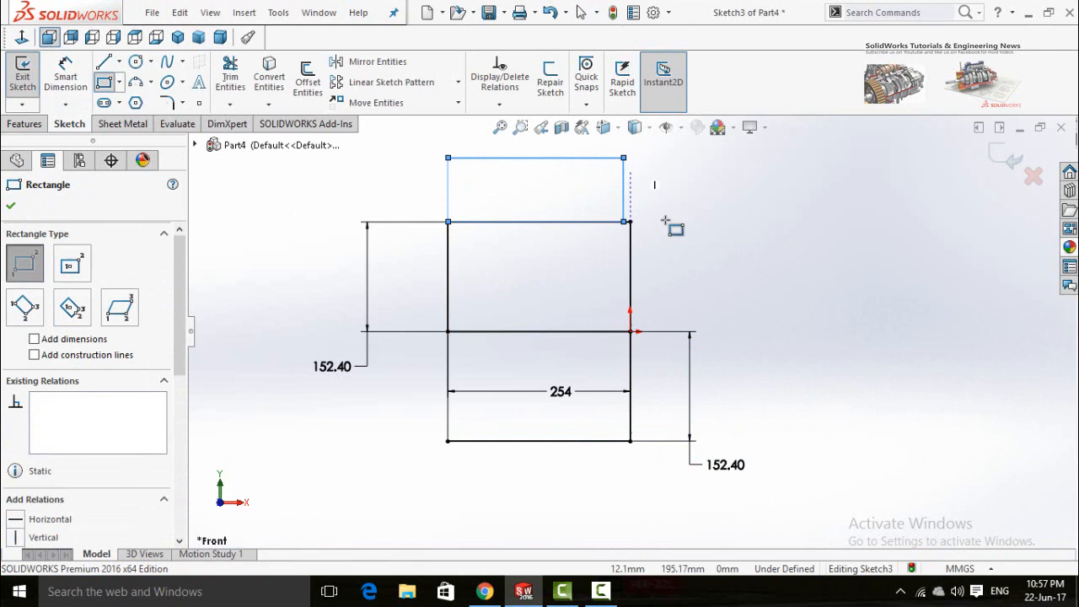
key("Escape")
Make the right edge of the upper rectangle collinear with the right edge of the middle rectangle
left_click(624, 207)
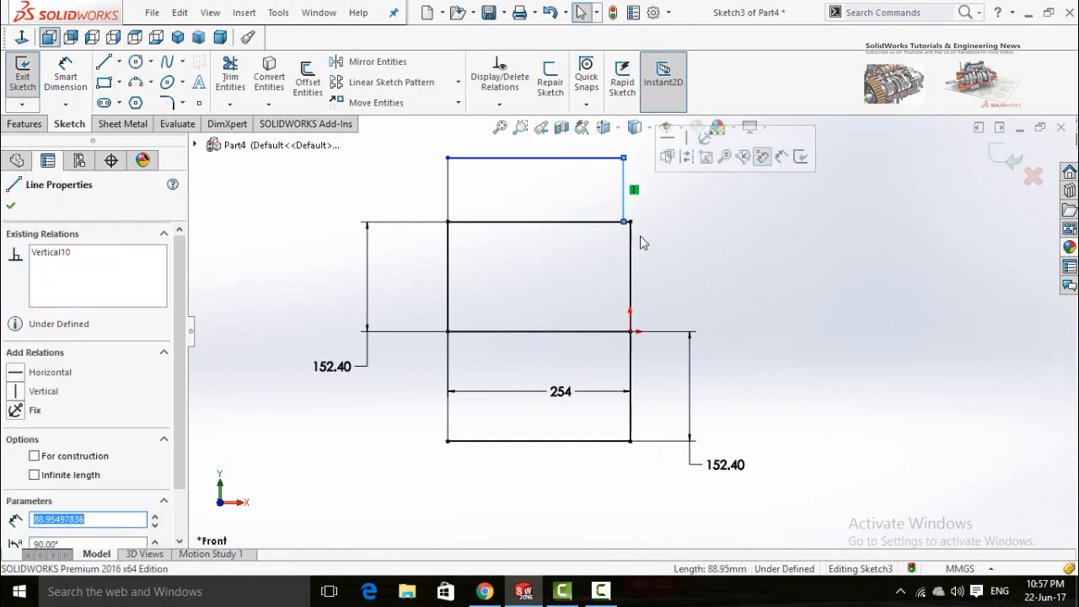
left_click(632, 257, "ctrl")
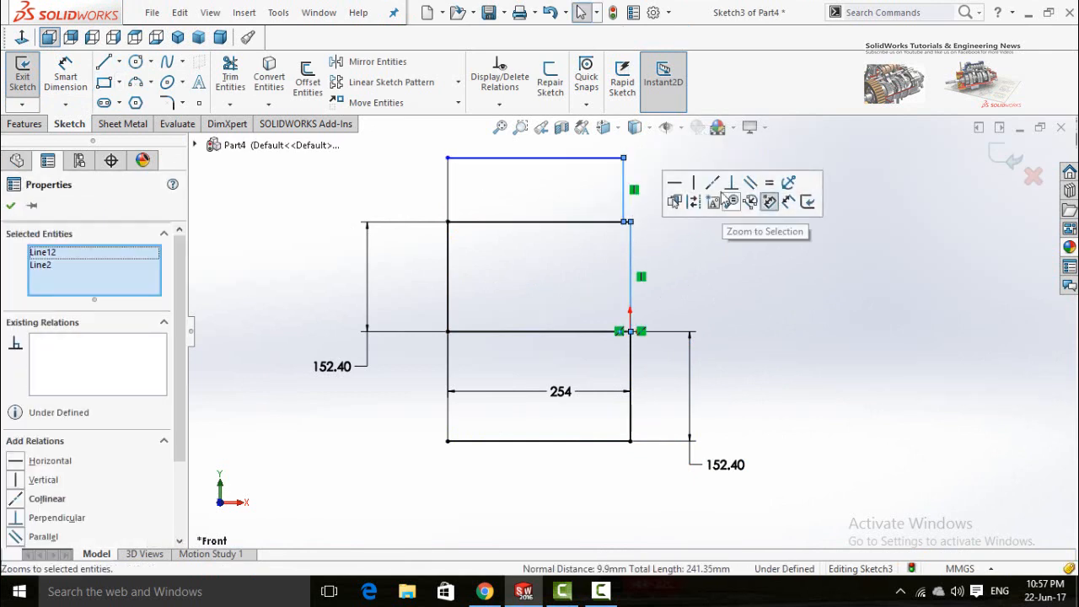
left_click(712, 186)
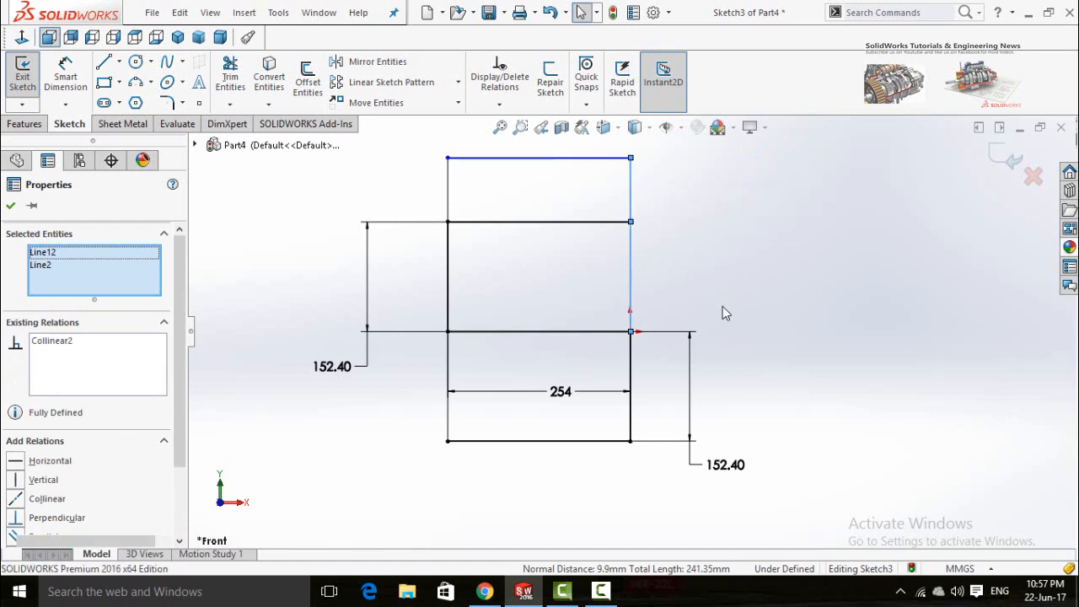
left_click(720, 309)
Make the right edges of the upper and lower rectangles equal in length
left_click(634, 216)
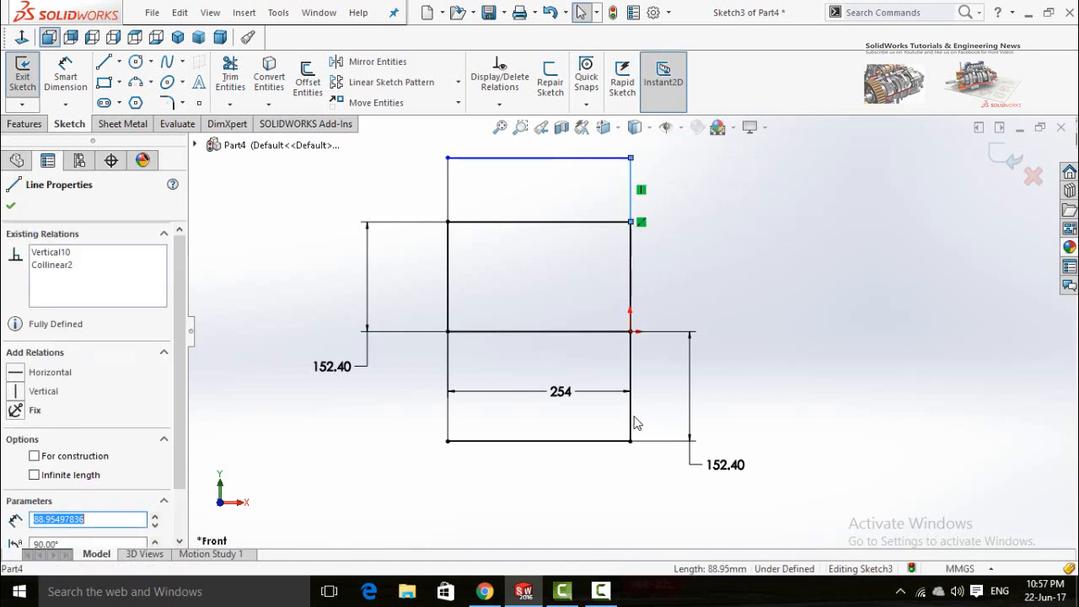
left_click(632, 422, "ctrl")
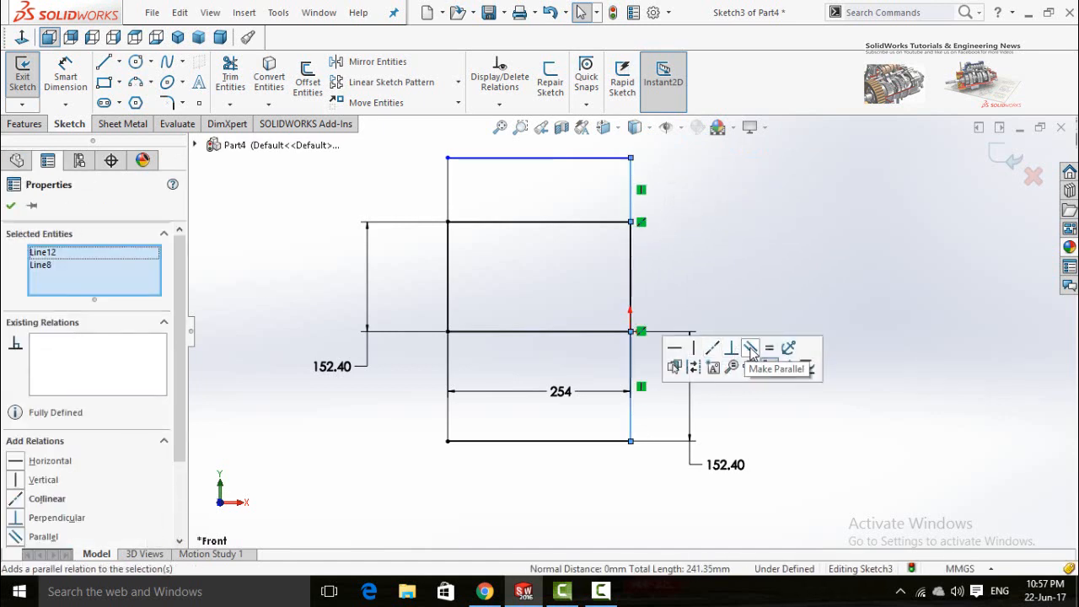
left_click(766, 347)
left_click(892, 452)
scroll(801, 384, "up", 3)
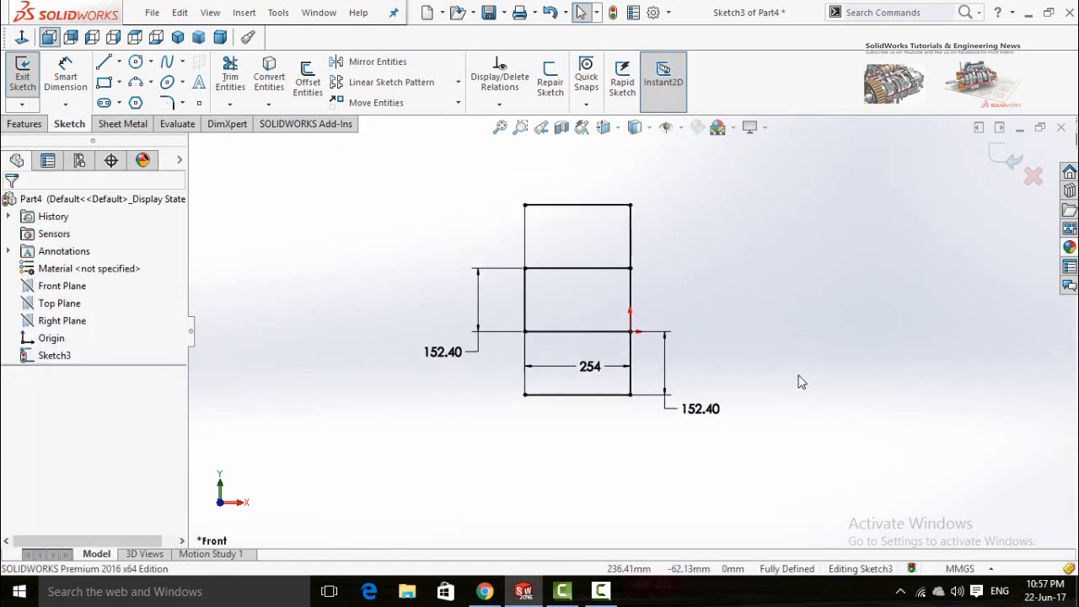
scroll(518, 228, "down", 1)
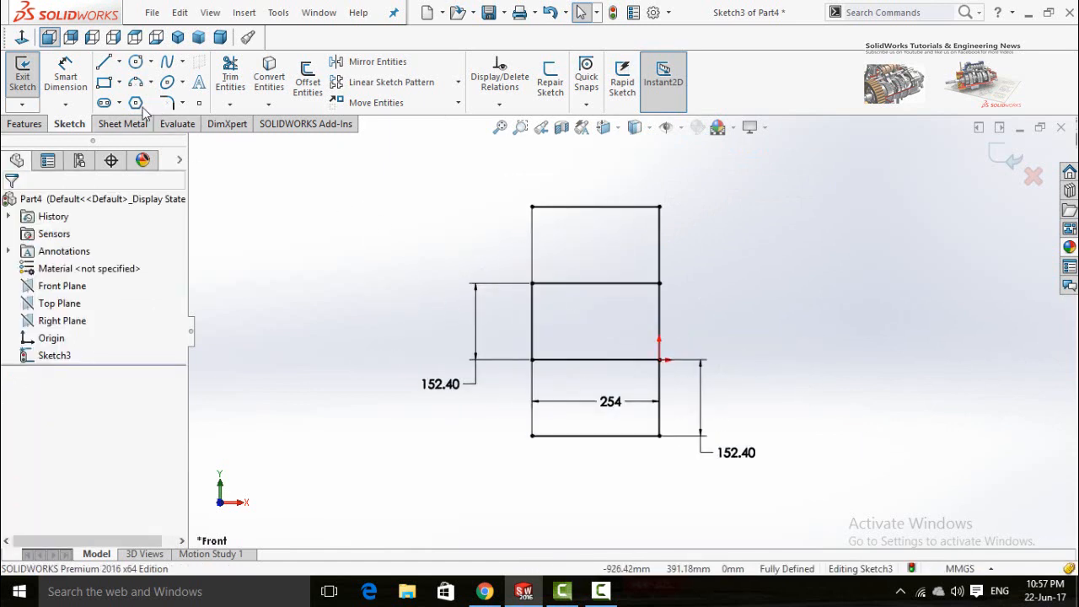
Draw two side rectangles from the middle rectangle's lower corners, about 251 mm long on the left and 148 mm long on the right
left_click(103, 84)
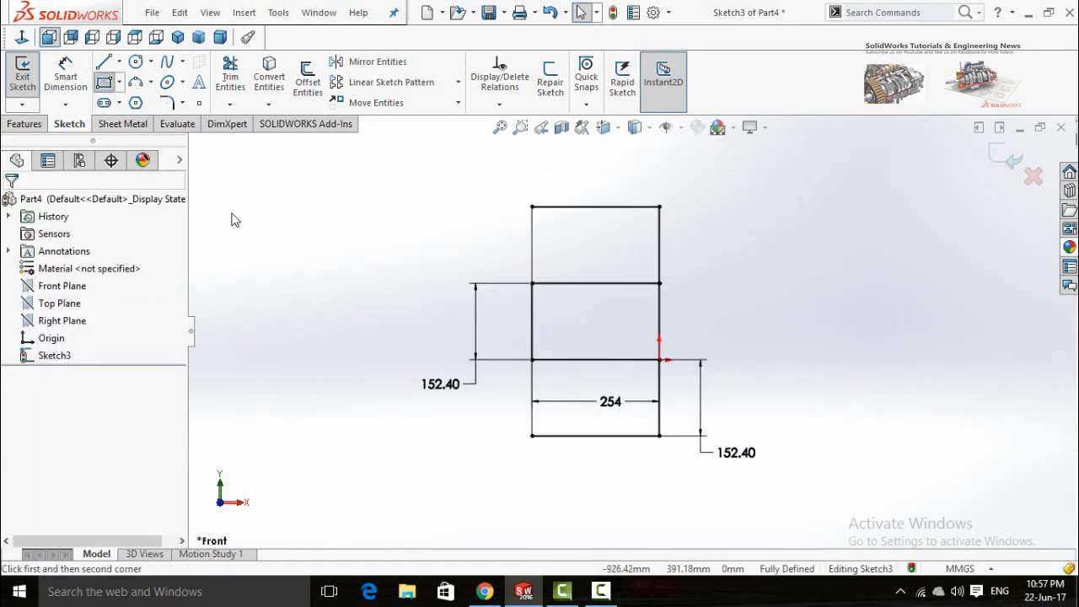
left_click(531, 360)
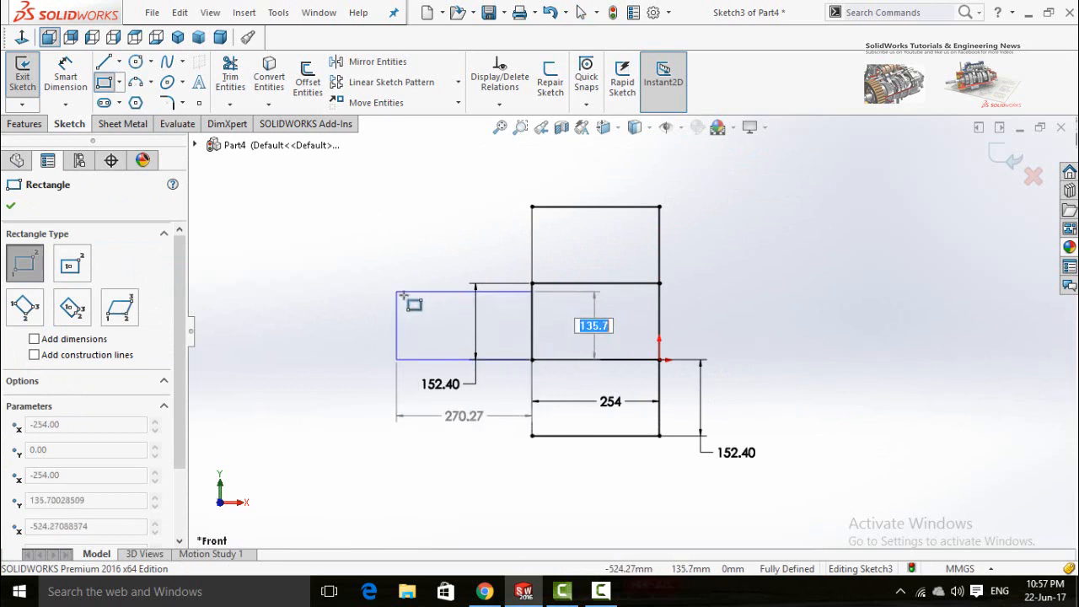
left_click(407, 296)
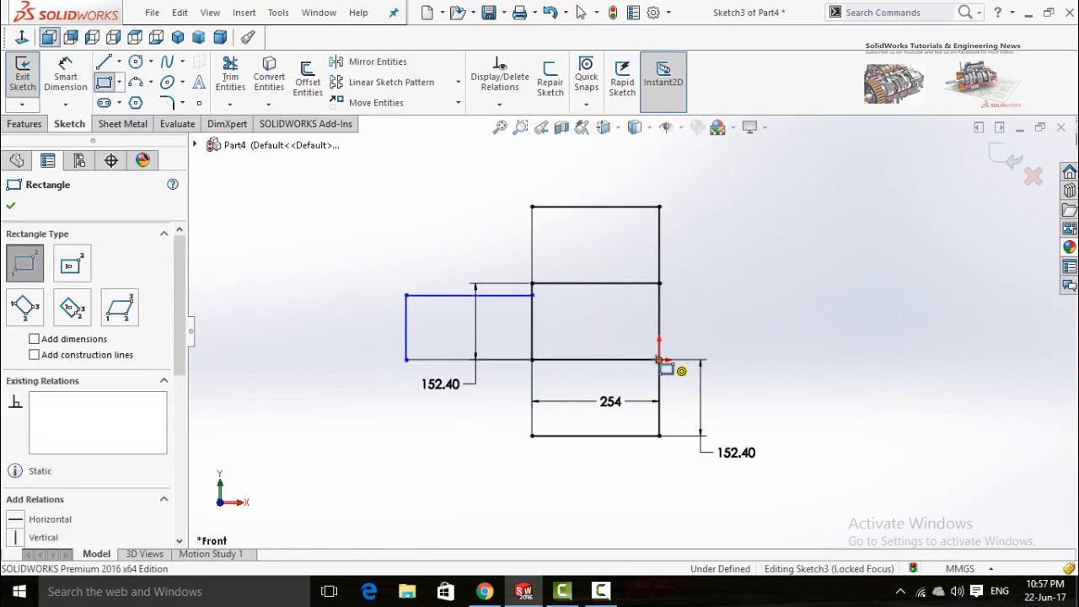
left_click(659, 360)
left_click(733, 296)
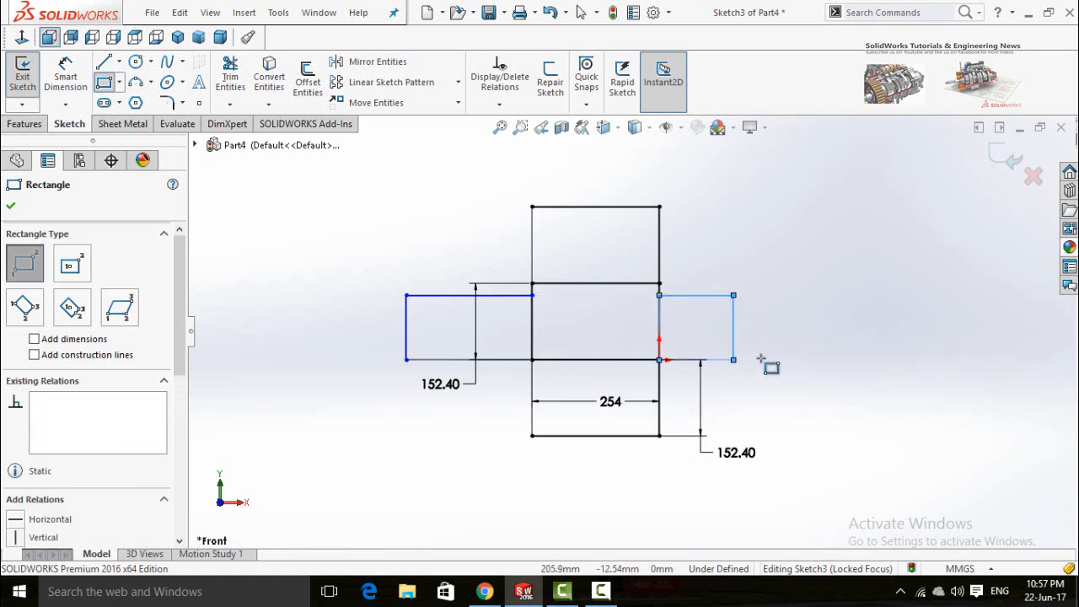
Make the top edges of both side rectangles collinear with the middle rectangle's top edge
left_click(686, 297)
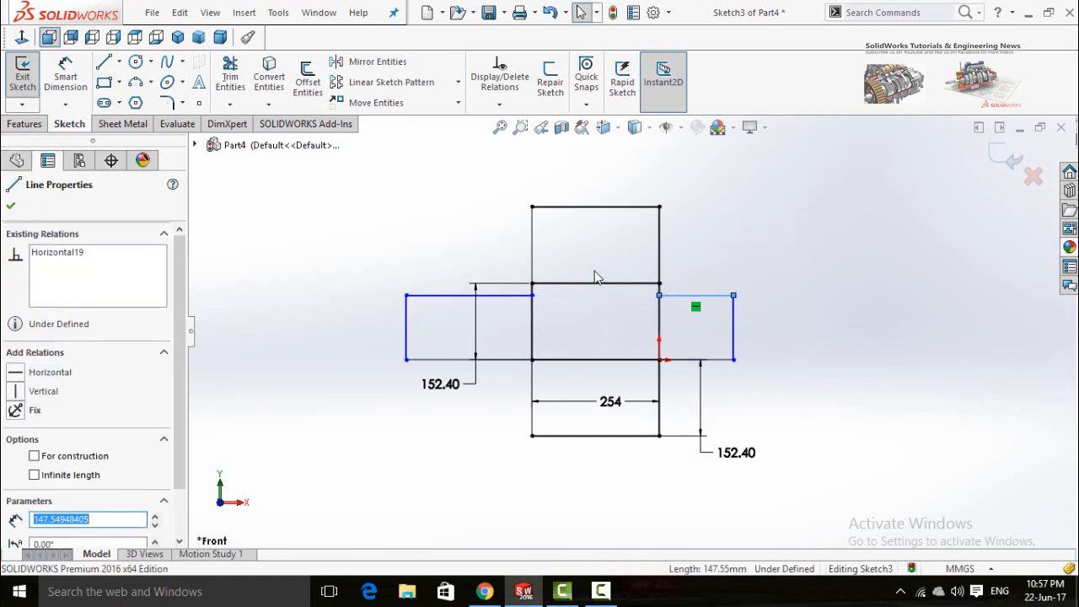
left_click(591, 284, "ctrl")
left_click(437, 295, "ctrl")
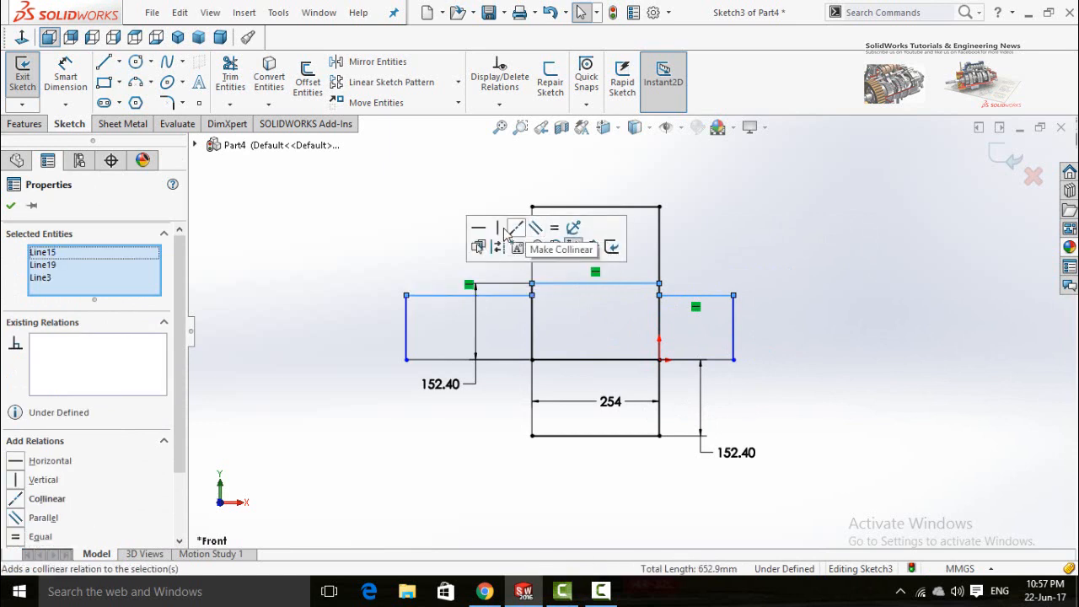
left_click(516, 231)
left_click(373, 392)
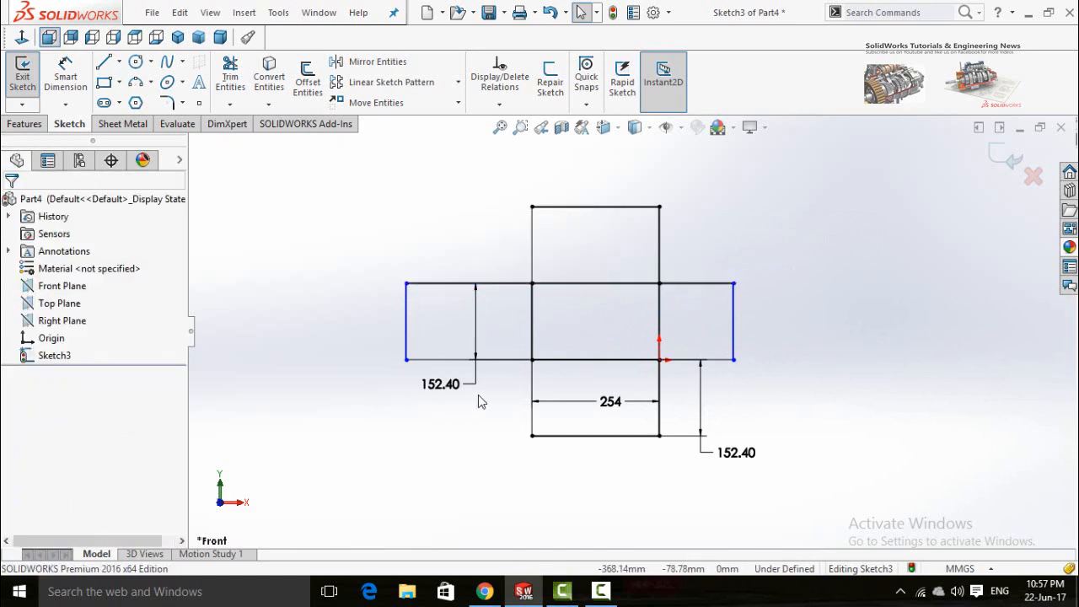
Make the bottom edges of the two side rectangles equal in length
left_click(495, 361)
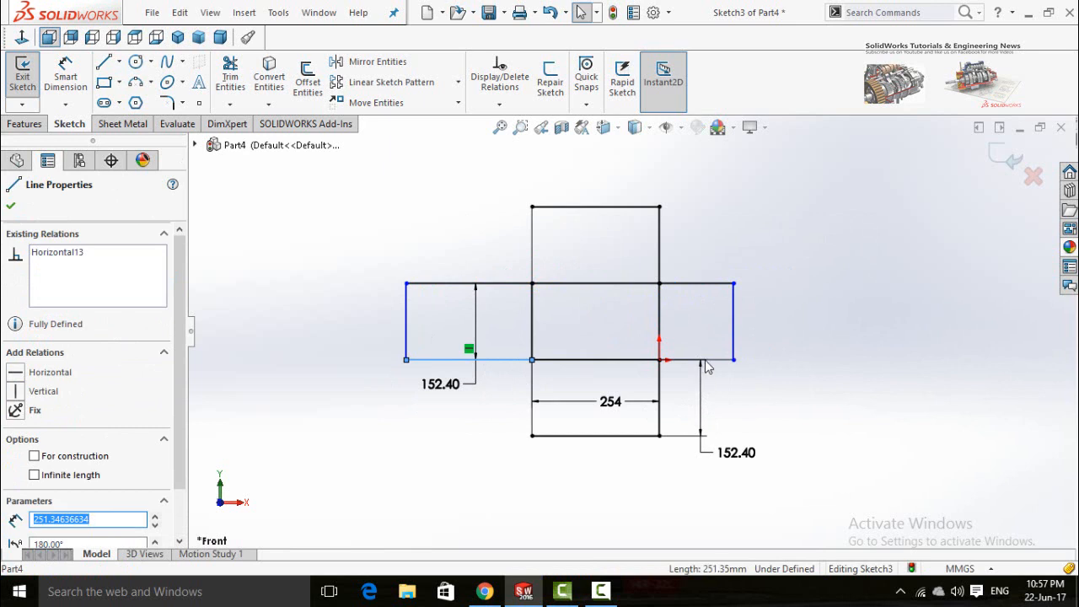
left_click(705, 362, "ctrl")
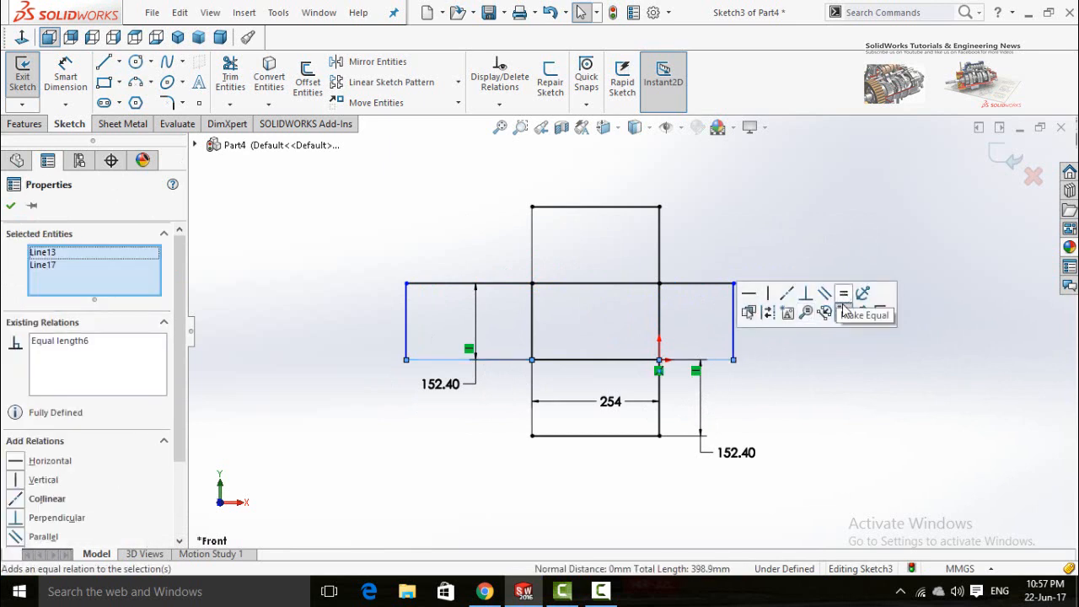
left_click(843, 297)
left_click(837, 421)
Dimension the bottom edge of the left side rectangle and set its length to 6 in
scroll(599, 315, "up", 4)
scroll(548, 366, "down", 3)
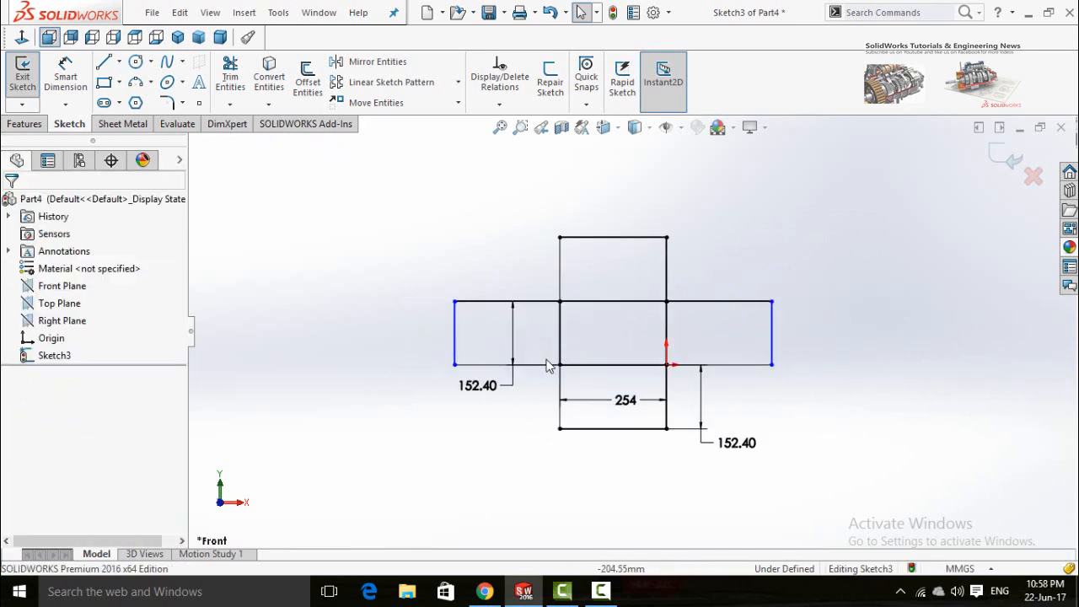
right_click_drag(527, 399, 517, 368)
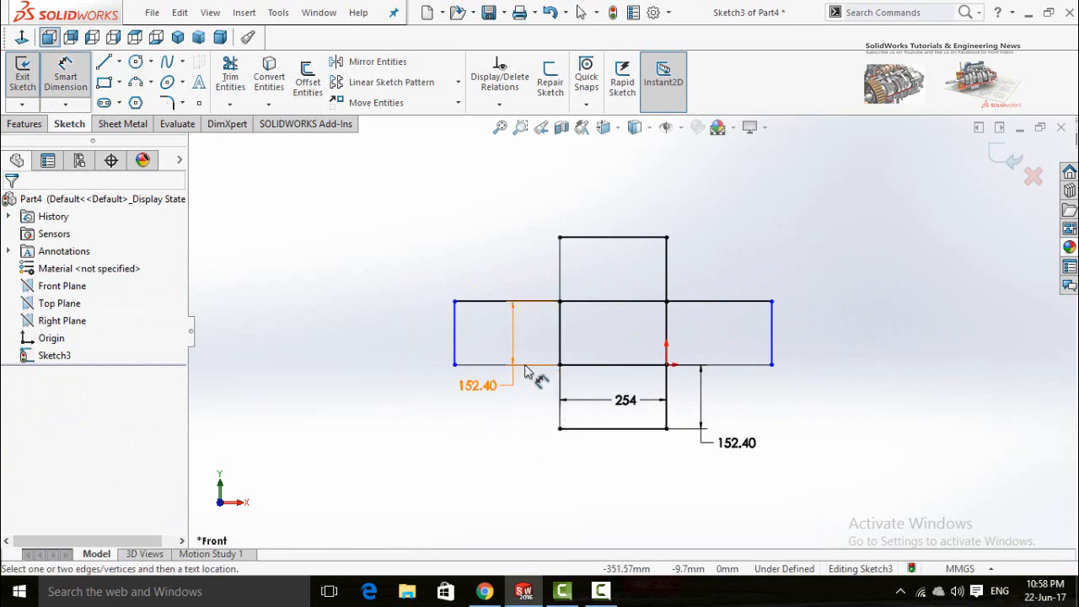
left_click(506, 364)
left_click(494, 465)
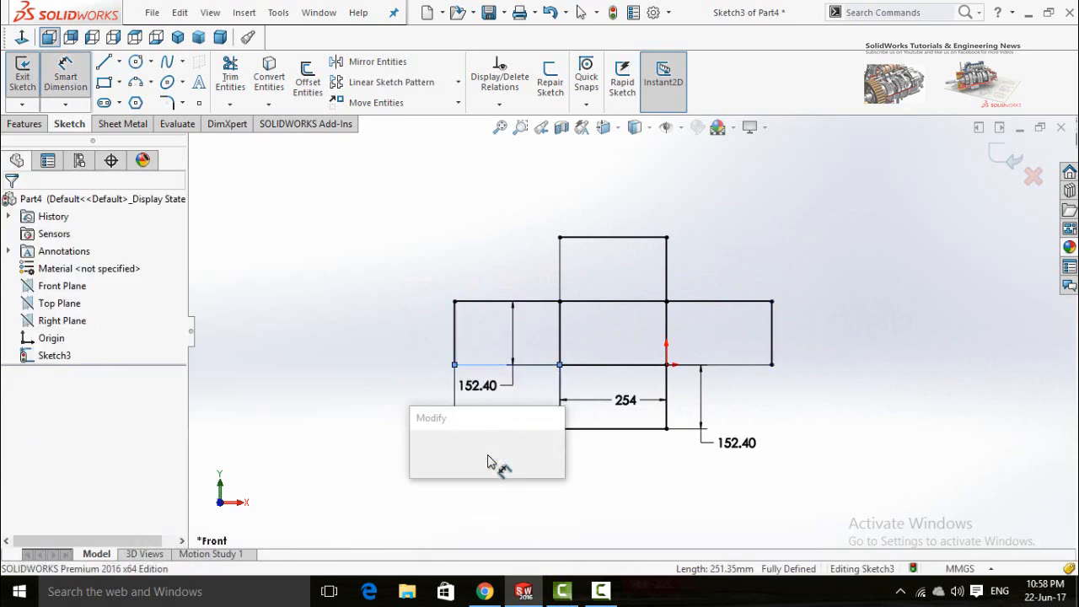
type("10in")
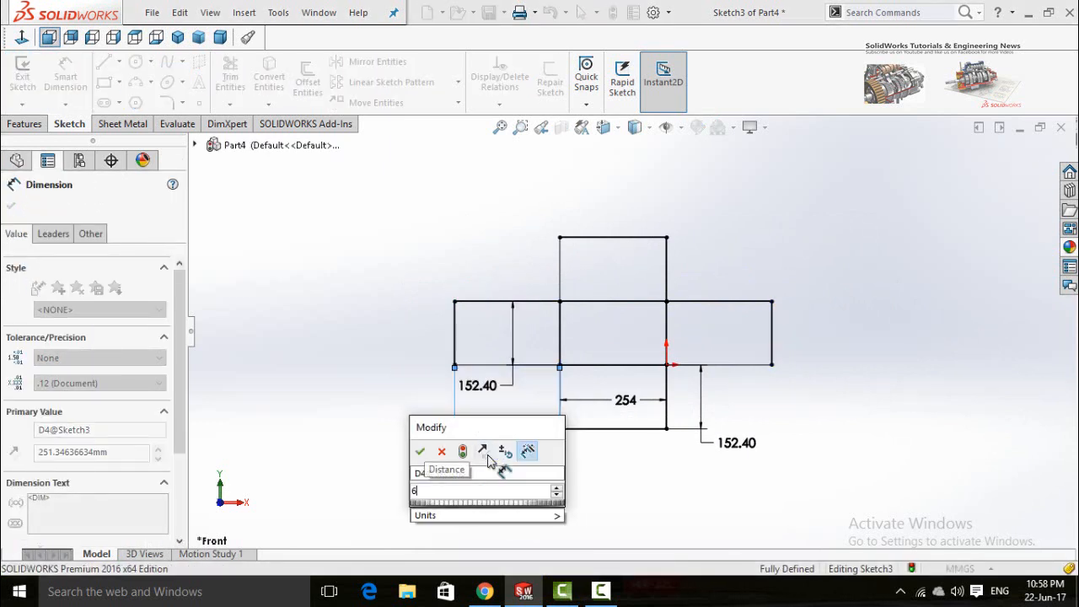
key("Return")
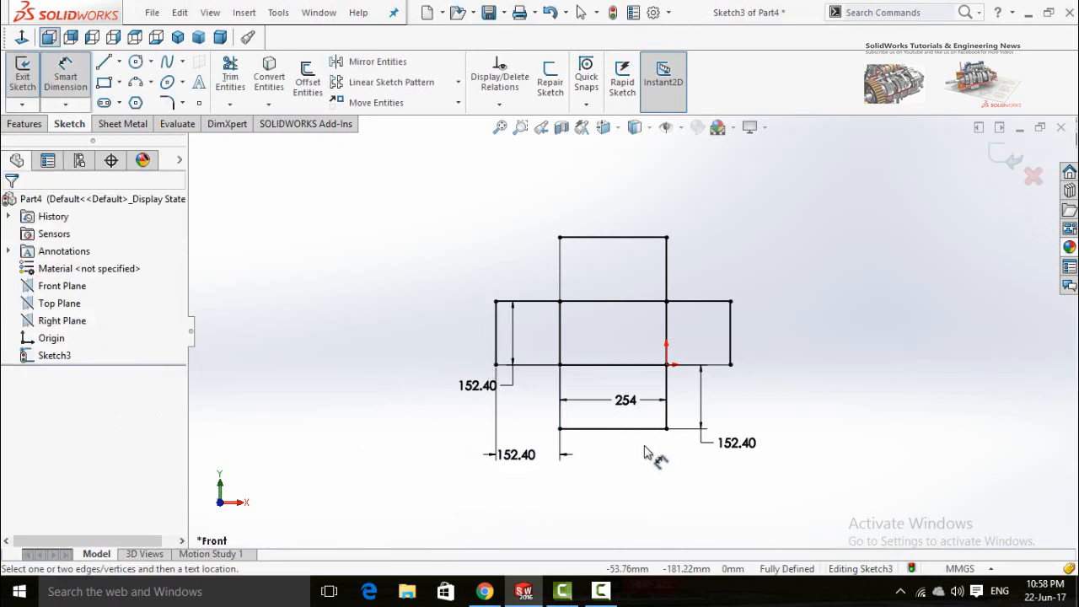
key("f")
key("Escape")
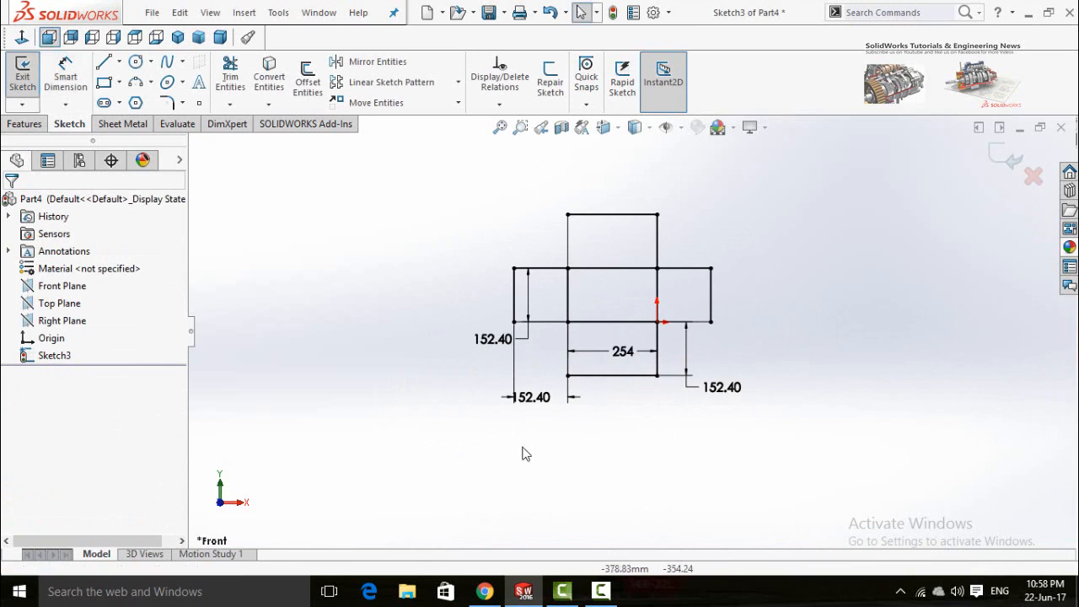
Draw a rectangle about 206 mm high below the lower rectangle, starting from its lower-left corner
left_click(103, 83)
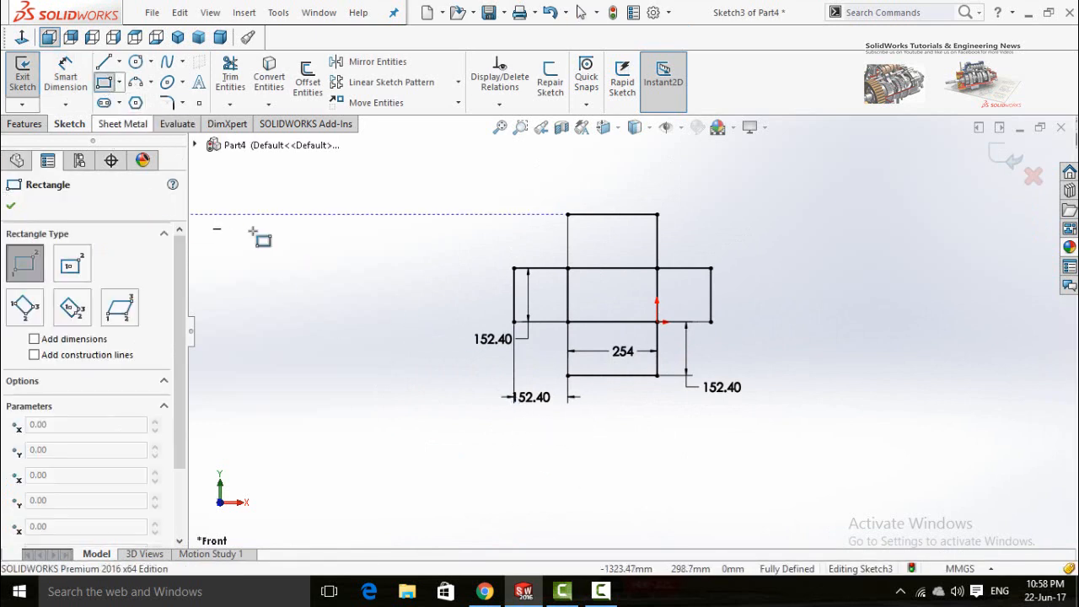
left_click_drag(567, 377, 664, 446)
key("Escape")
scroll(647, 352, "down", 2)
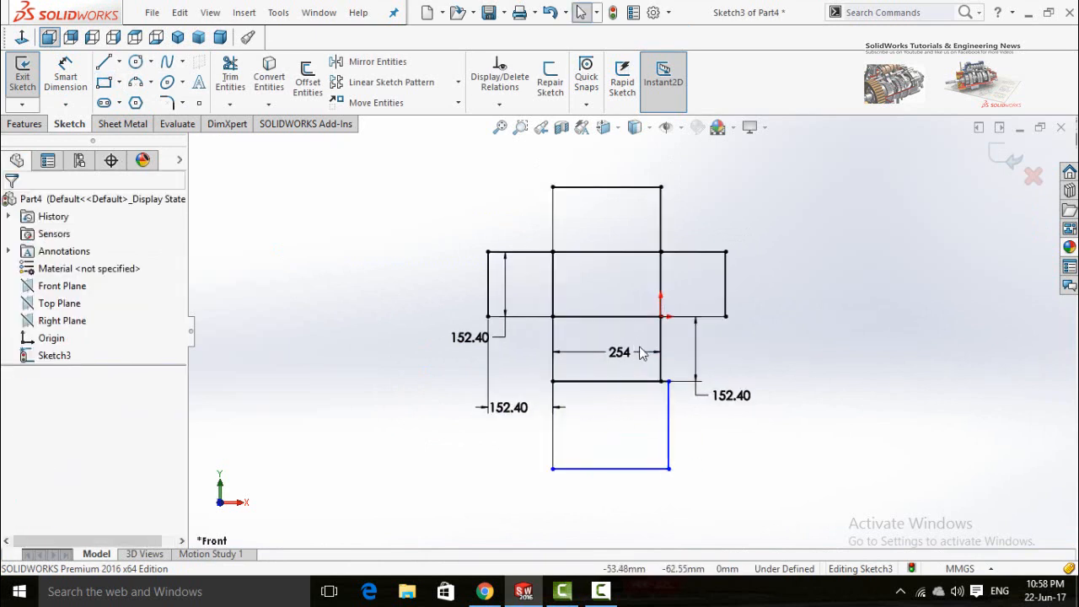
Make the right edge of the new bottom rectangle collinear with the right edge of the rectangle above it
left_click(665, 380)
left_click(675, 430, "ctrl")
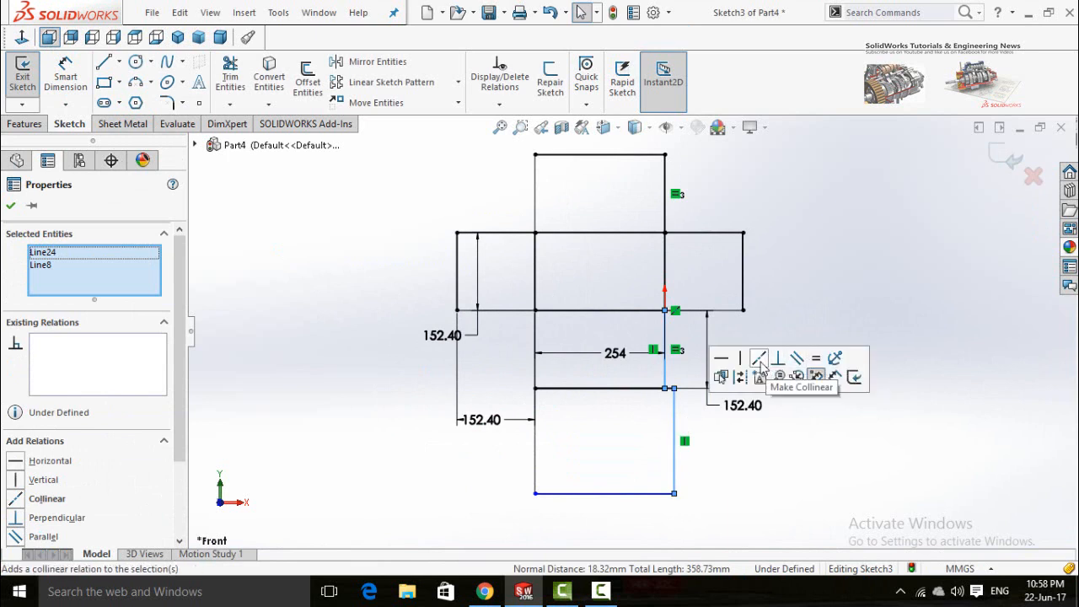
left_click(760, 363)
left_click(725, 479)
Dimension the right edge of the bottom rectangle and set its height to 152.40 mm
right_click_drag(721, 485, 707, 442)
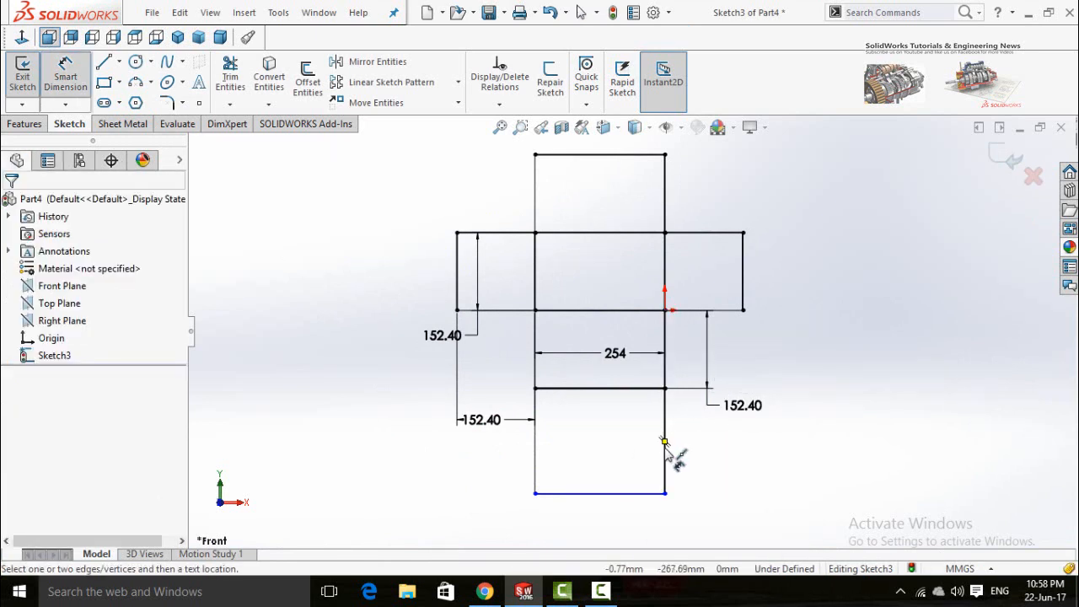
left_click(664, 442)
left_click(726, 489)
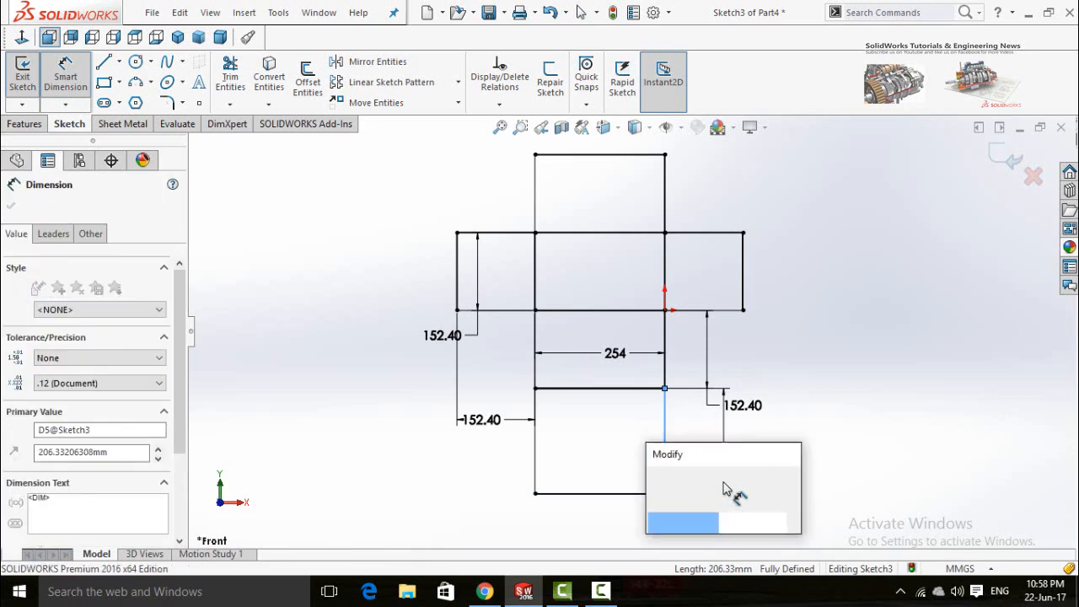
key("Return")
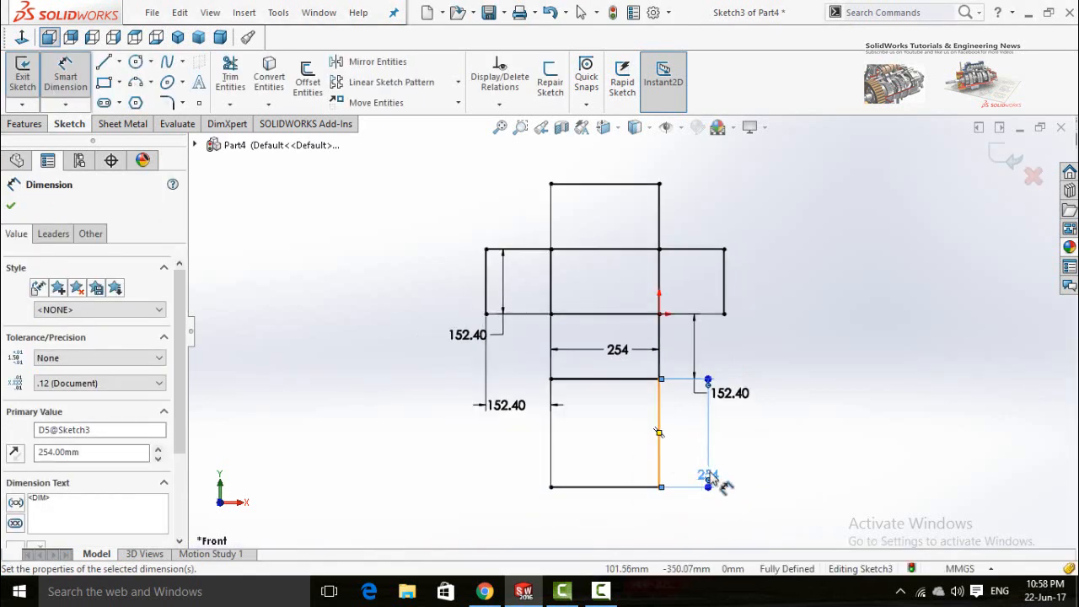
double_click(713, 477)
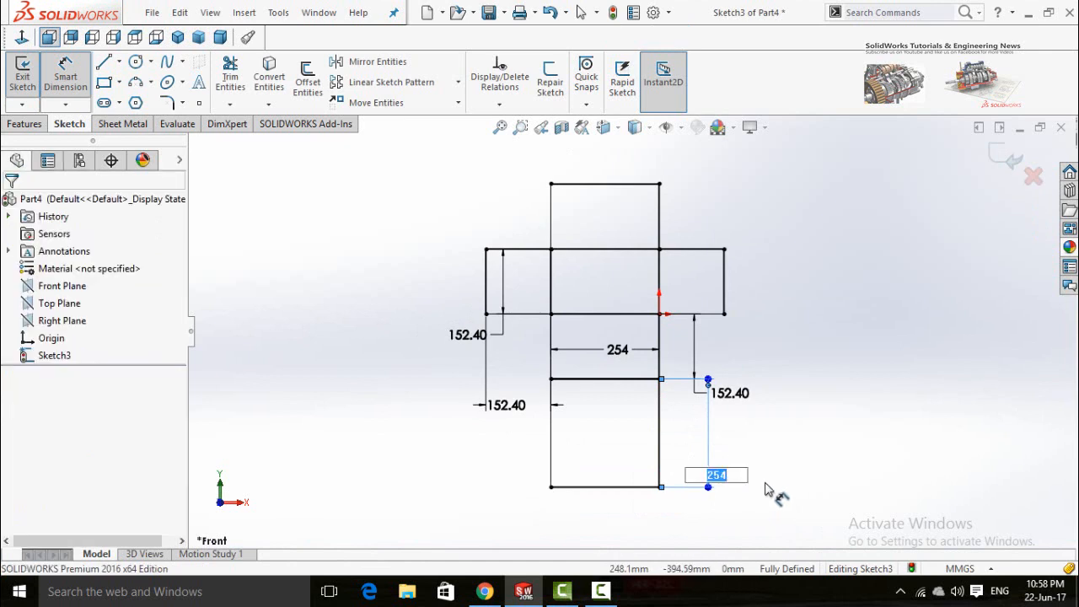
key("Return")
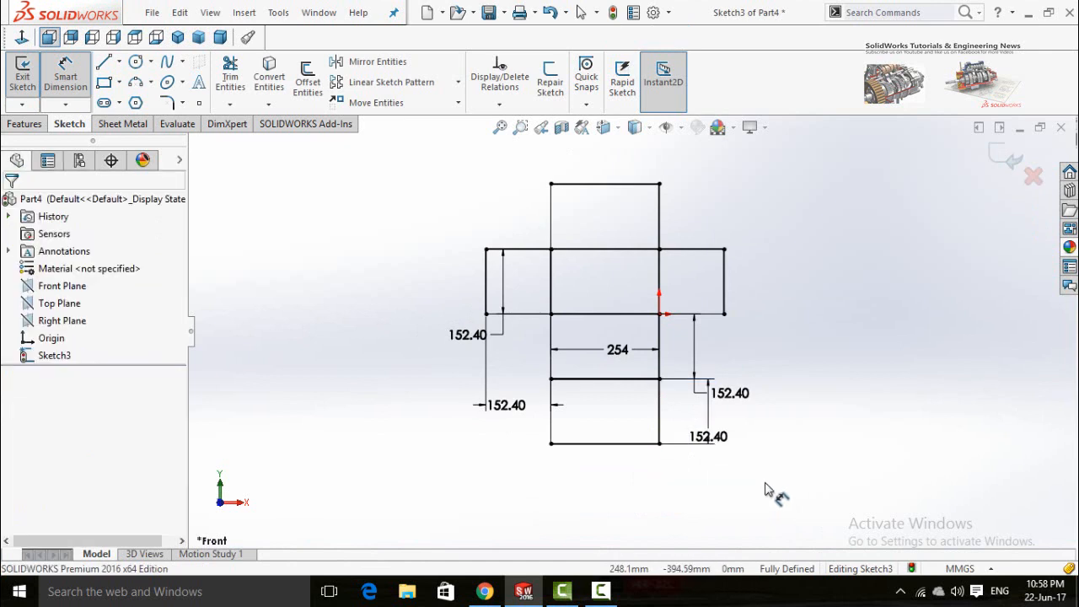
Draw another rectangle about 95 mm high from the lower-left corner of the lowest rectangle
left_click(104, 81)
left_click(551, 443)
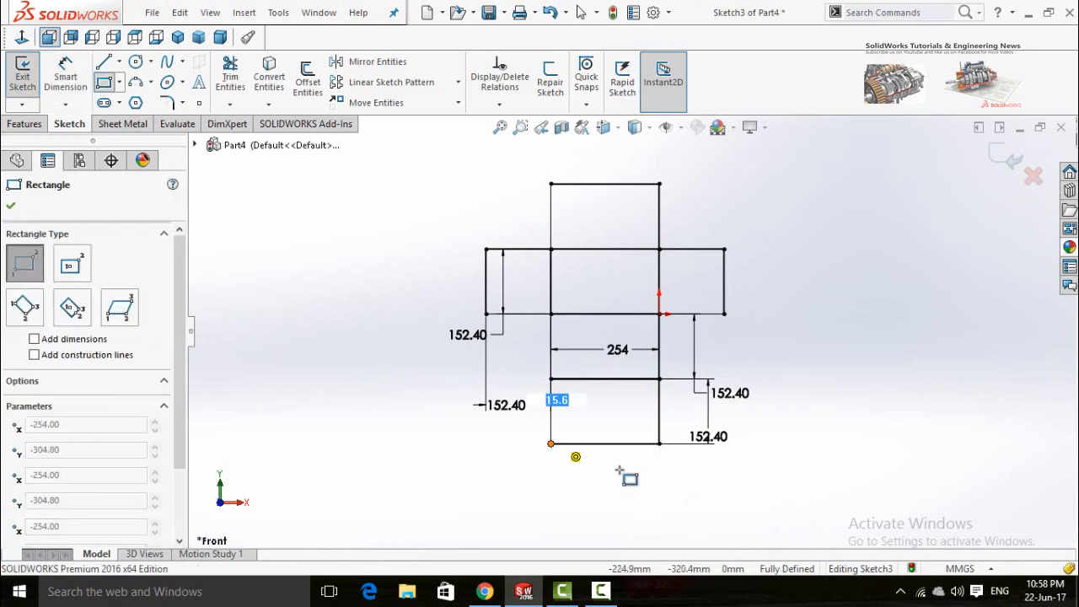
left_click(674, 484)
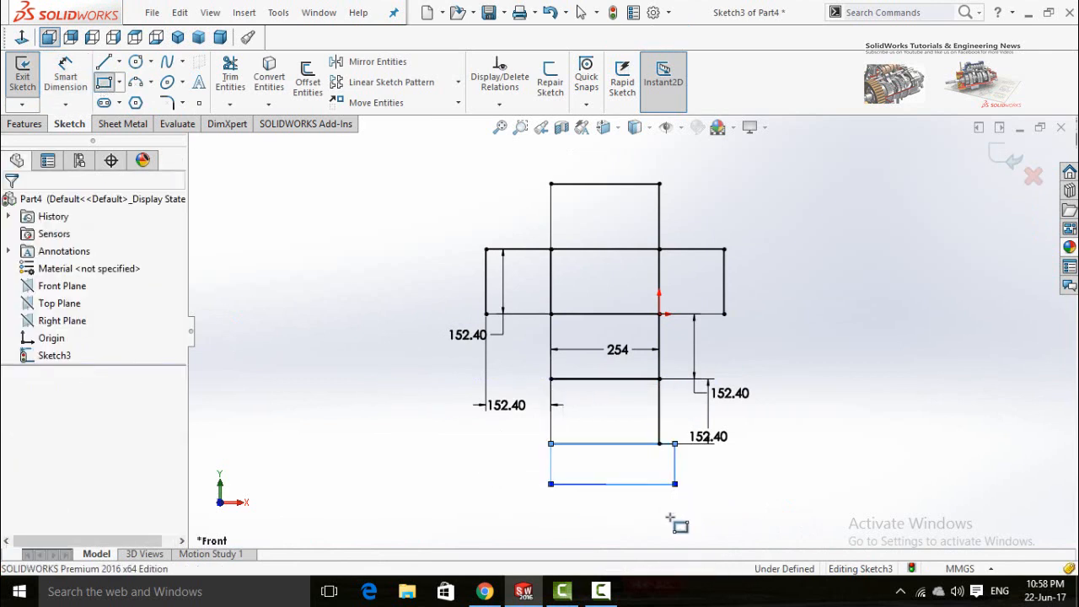
key("Escape")
Make the right edge of the newest lowest rectangle collinear with the right edge of the rectangle directly above
left_click(675, 474)
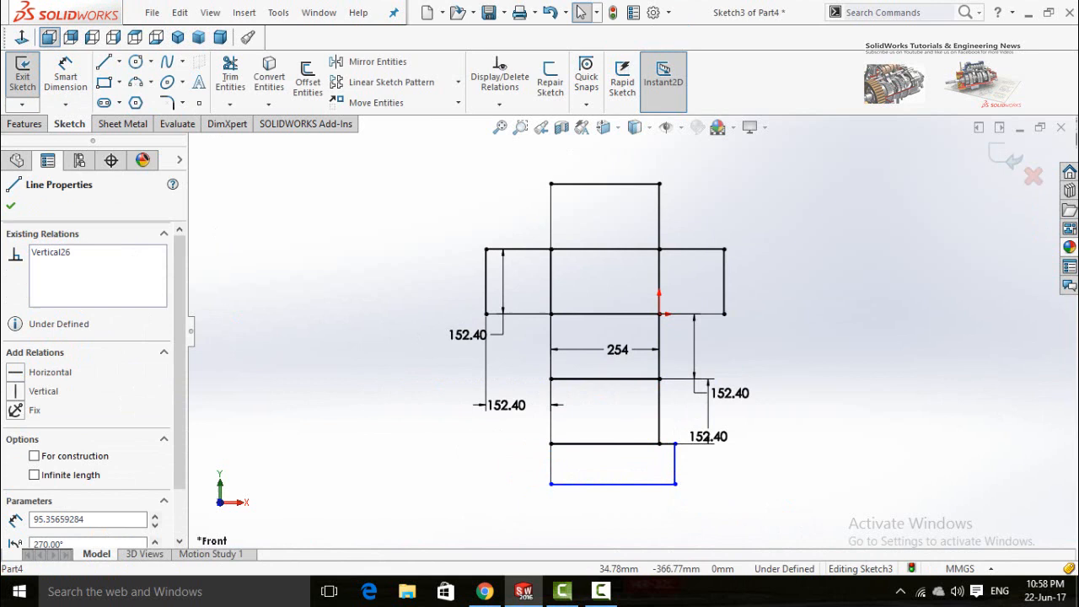
left_click(660, 409, "ctrl")
left_click(746, 368)
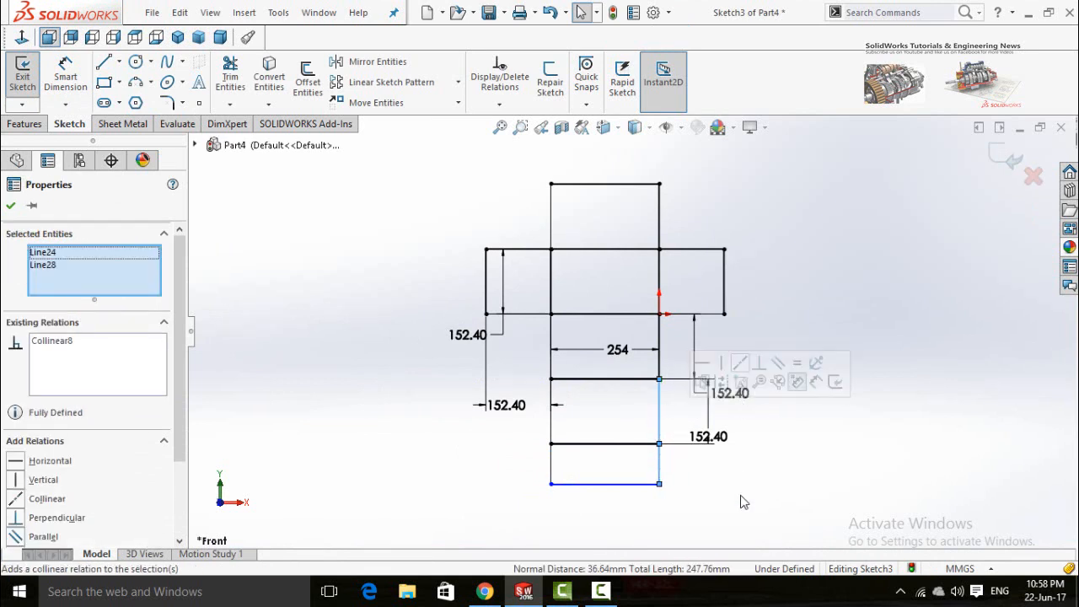
left_click(735, 500)
Dimension the left edge of the lowest rectangle and set its height to 25.40 mm
right_click_drag(734, 500, 746, 390)
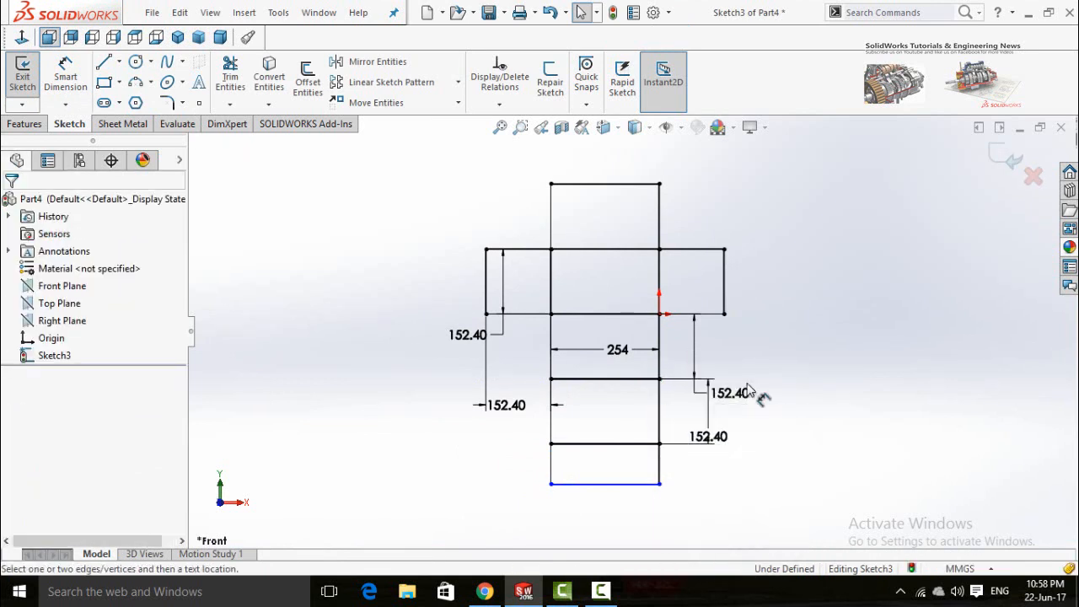
left_click(551, 469)
left_click(476, 505)
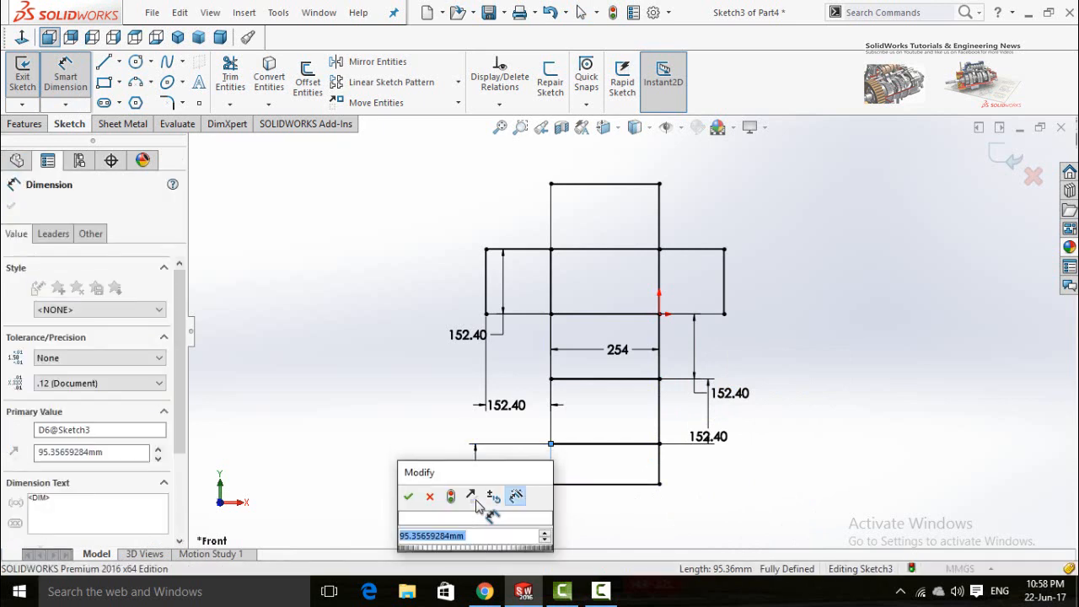
key("Return")
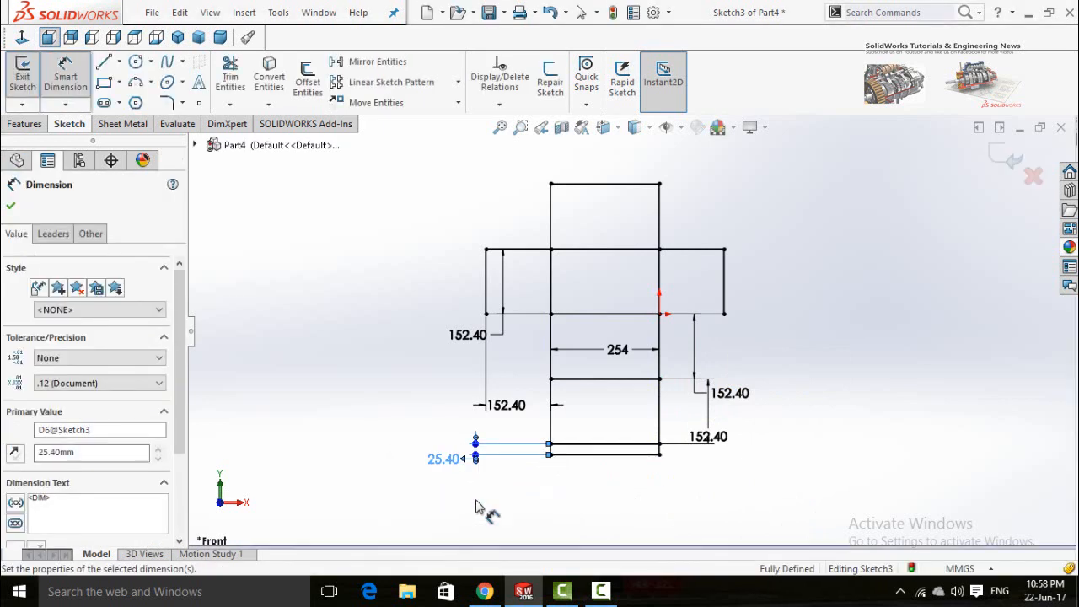
key("Escape")
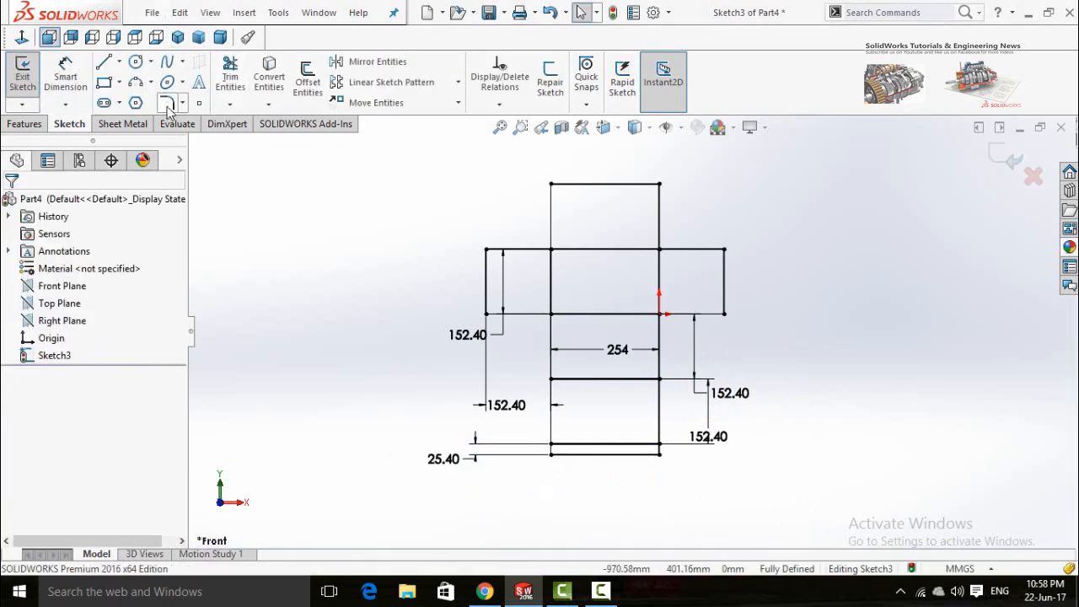
Fillet the two bottom corners of the lowest rectangle with a 20 mm radius
left_click(167, 108)
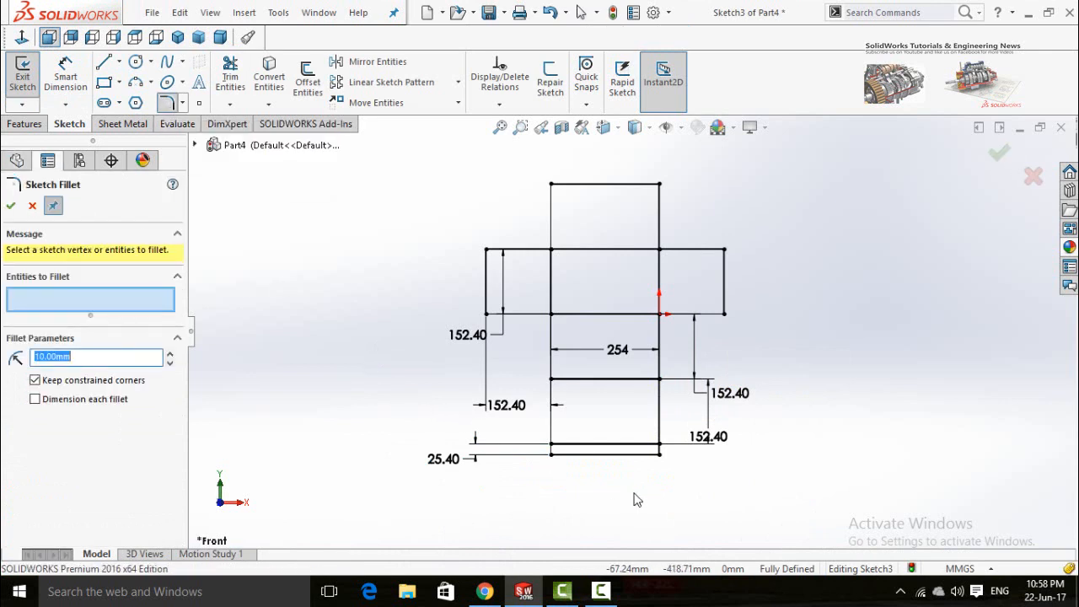
scroll(636, 500, "down", 4)
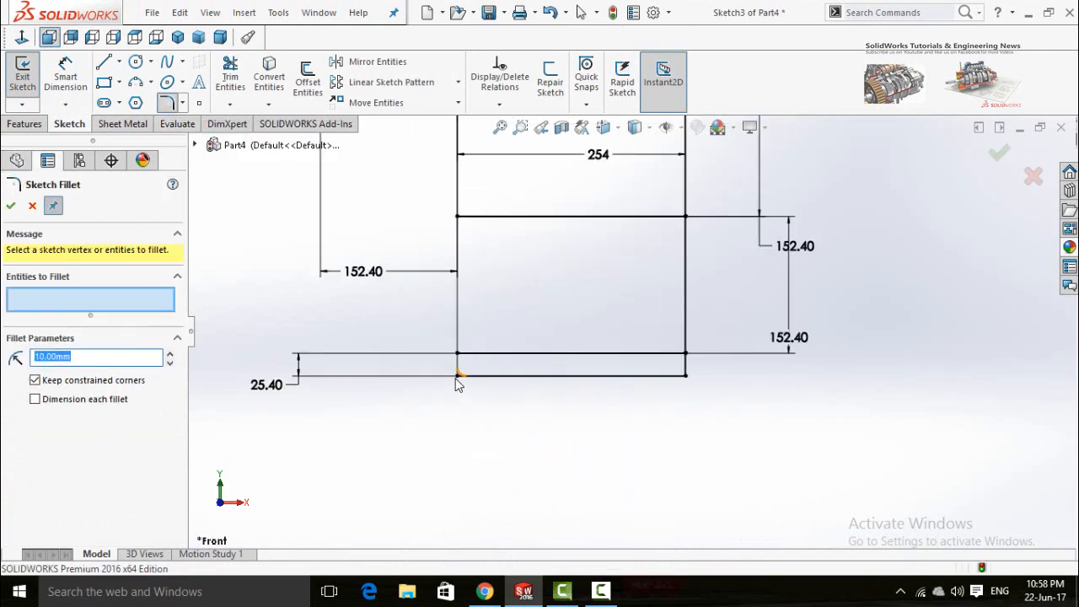
left_click(457, 376)
left_click(684, 377)
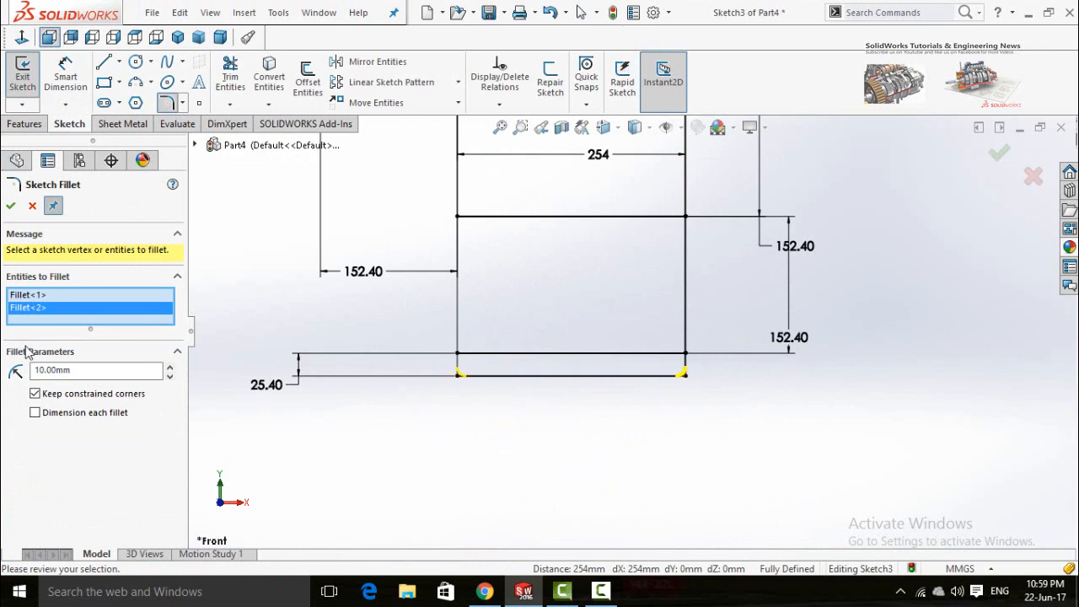
left_click(10, 207)
left_click(11, 206)
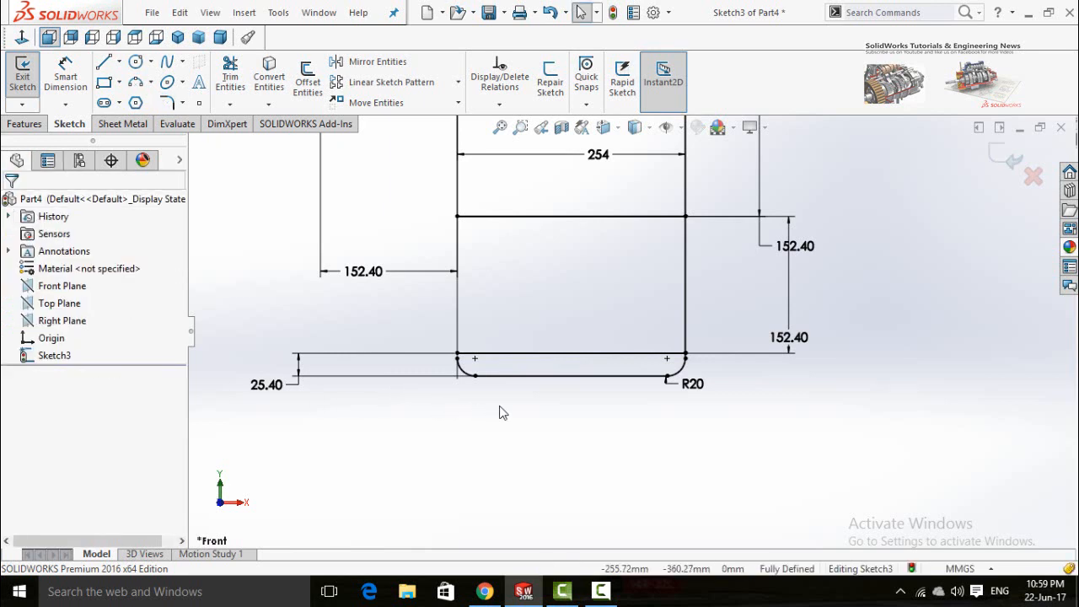
Trim away all interior lines between the adjoining rectangles with Power trim, leaving only the outer outline
scroll(503, 412, "up", 5)
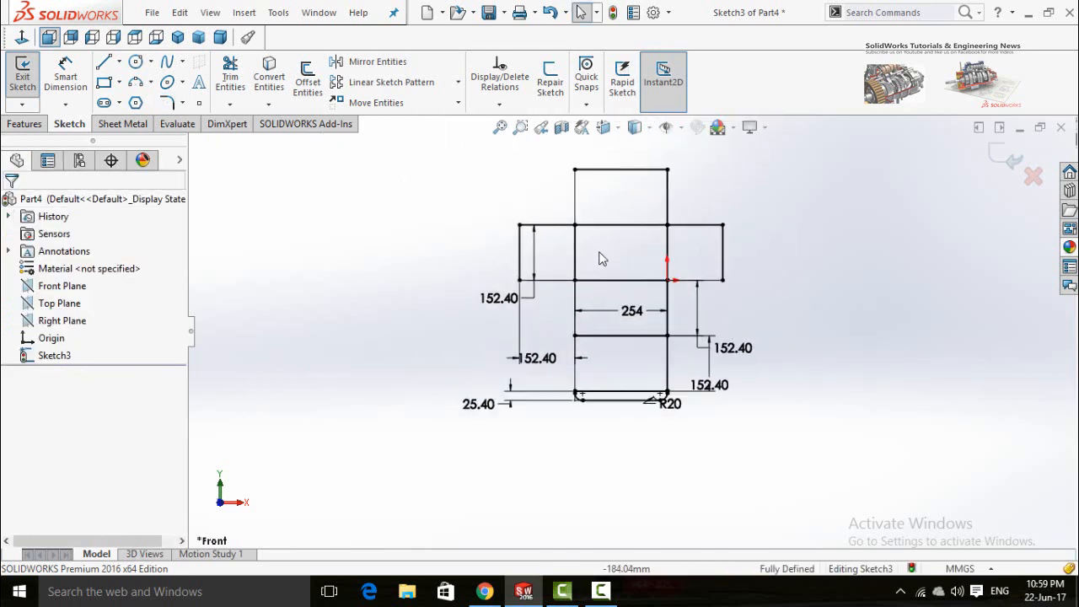
left_click(230, 77)
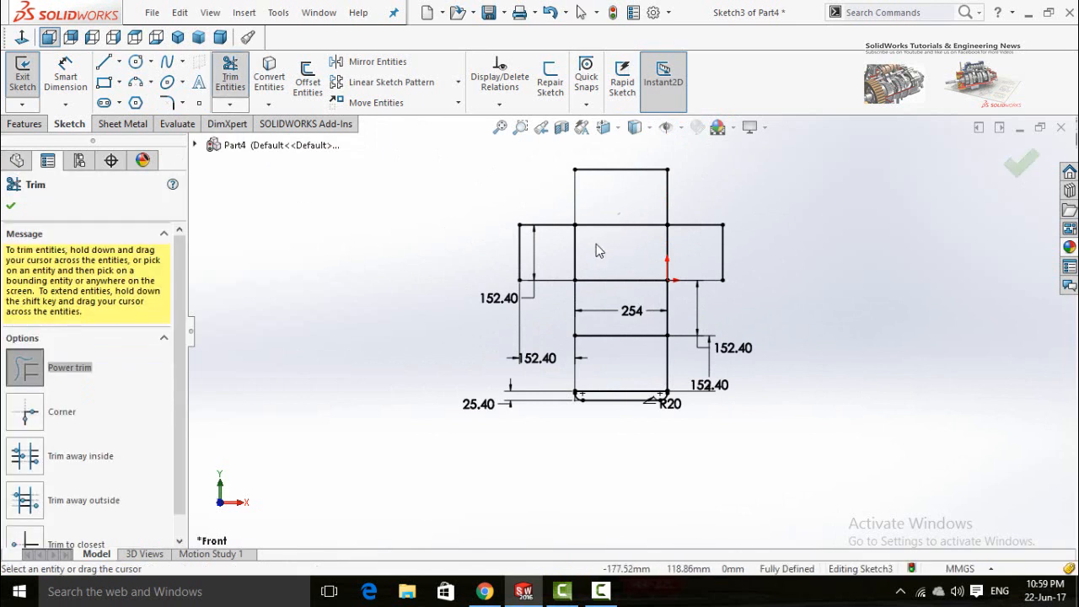
left_click_drag(645, 266, 621, 292)
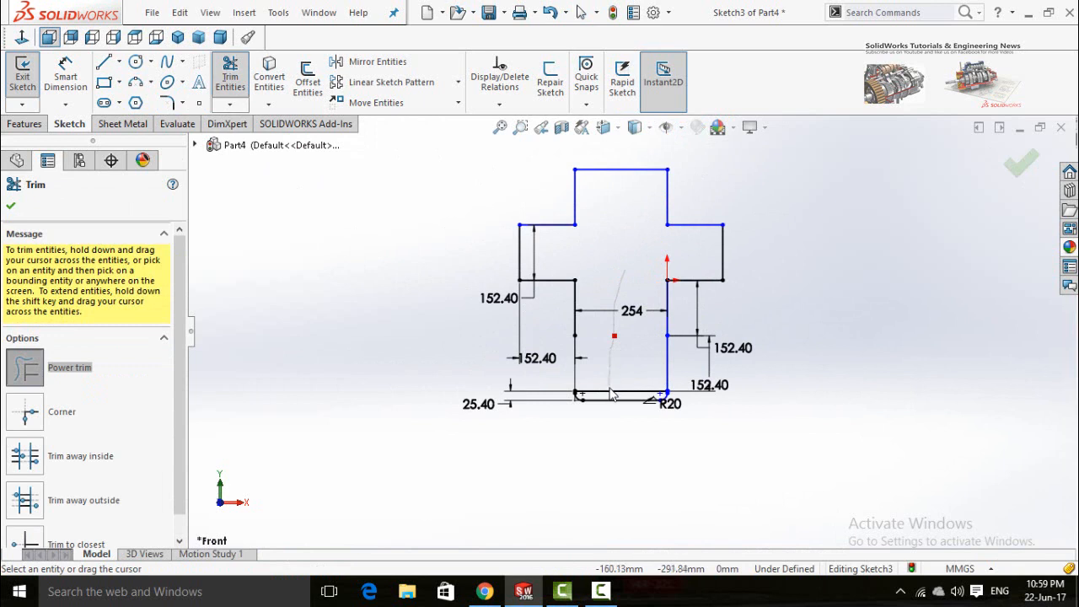
left_click_drag(612, 397, 611, 399)
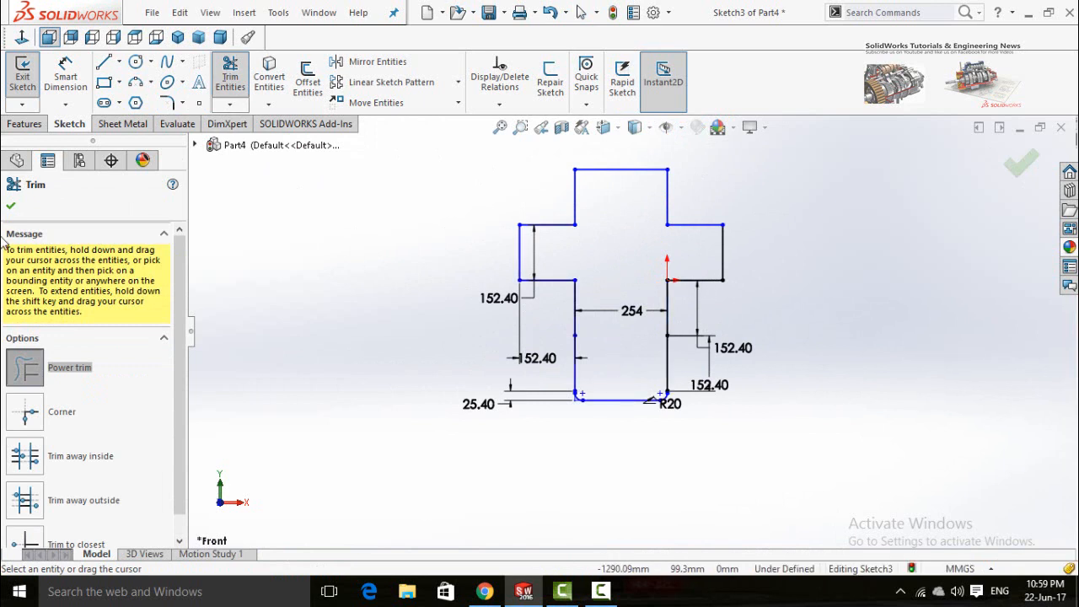
left_click(11, 204)
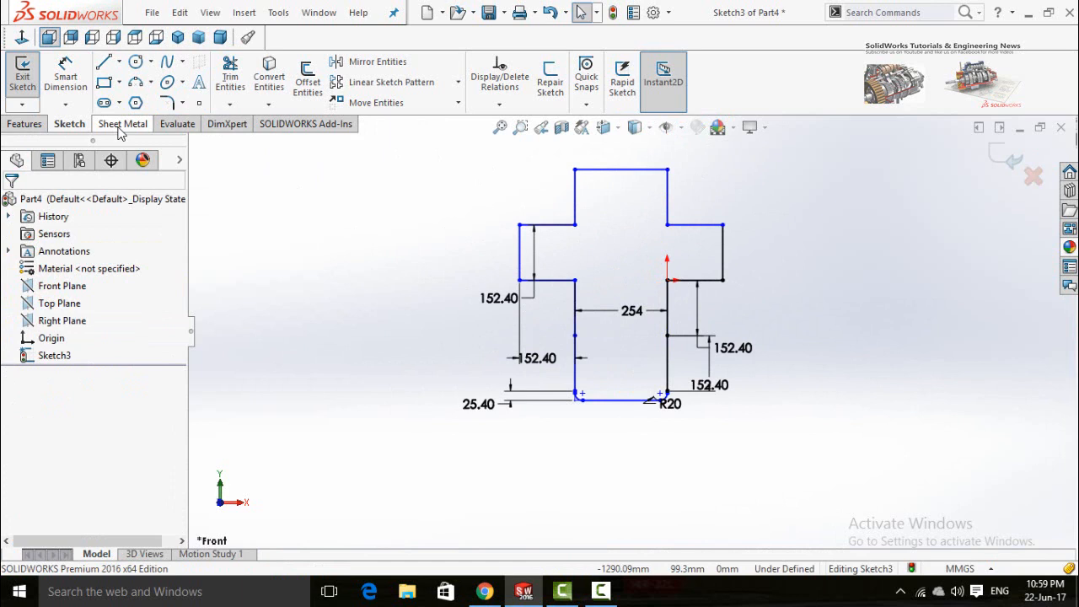
Create a sheet metal Base Flange 3 mm thick from the cross-shaped outline, with K-factor 0.5 and rectangular relief
left_click(122, 124)
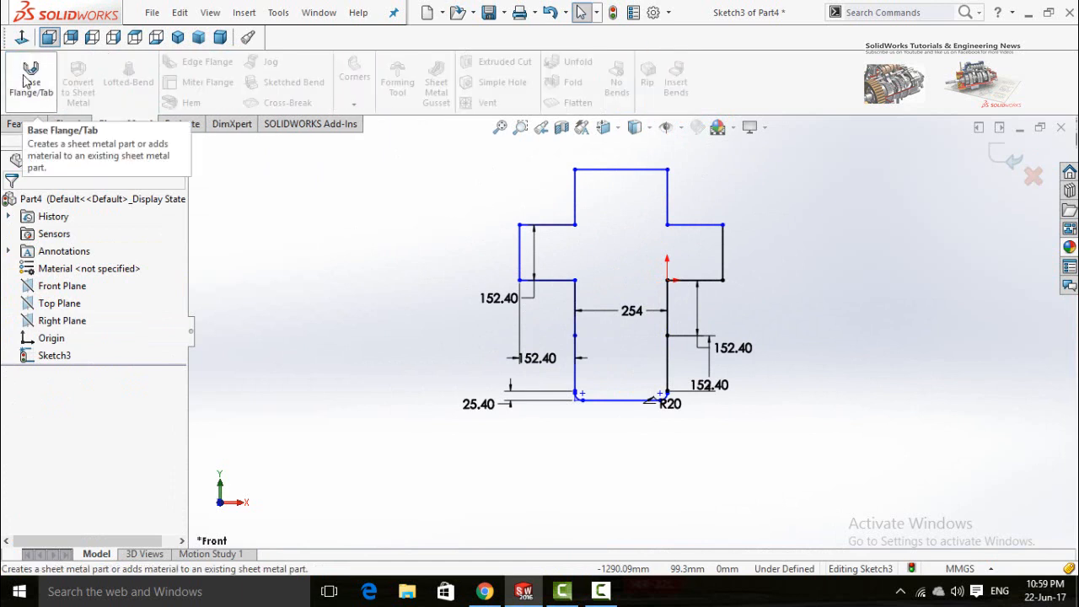
right_click(128, 124)
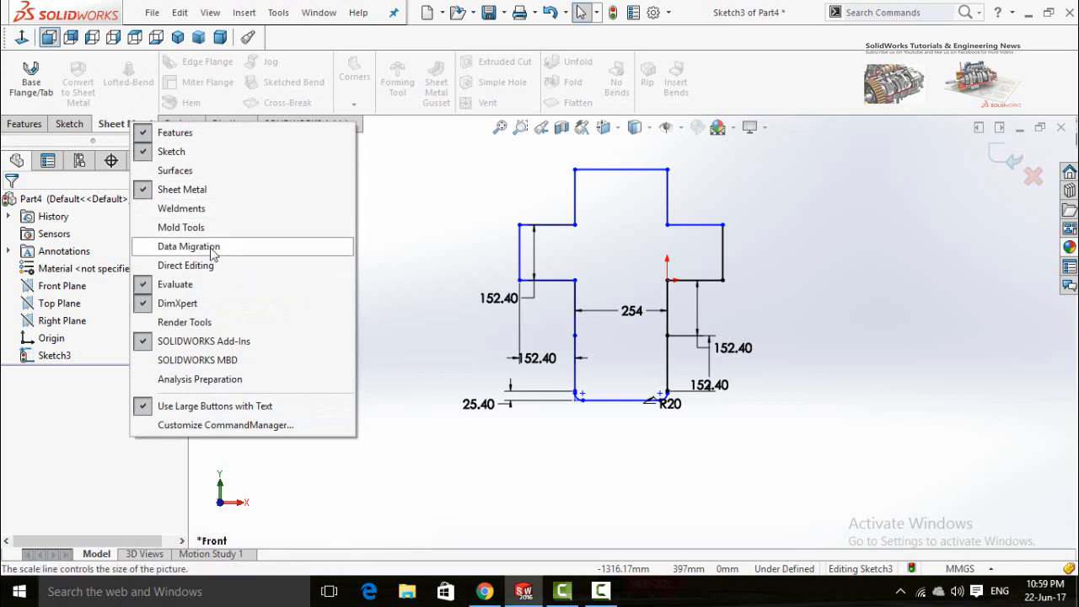
left_click(107, 127)
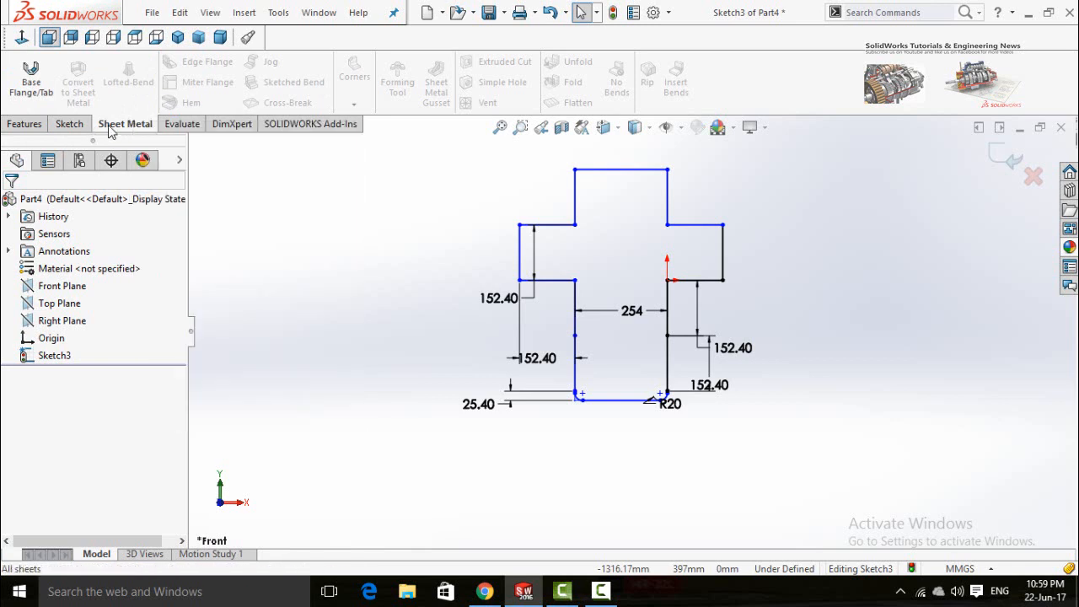
left_click(29, 72)
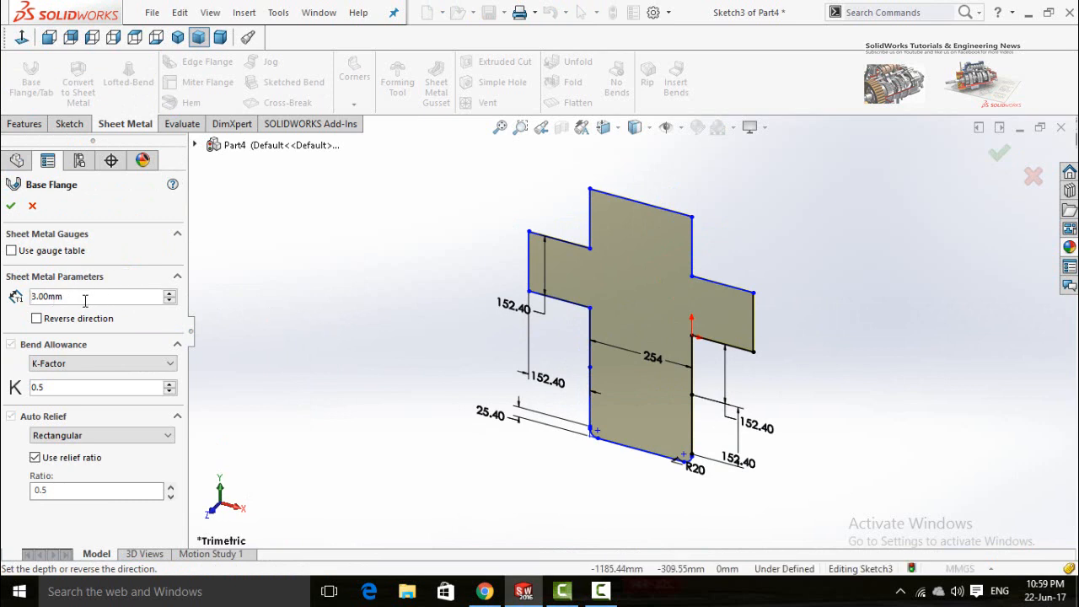
left_click(10, 208)
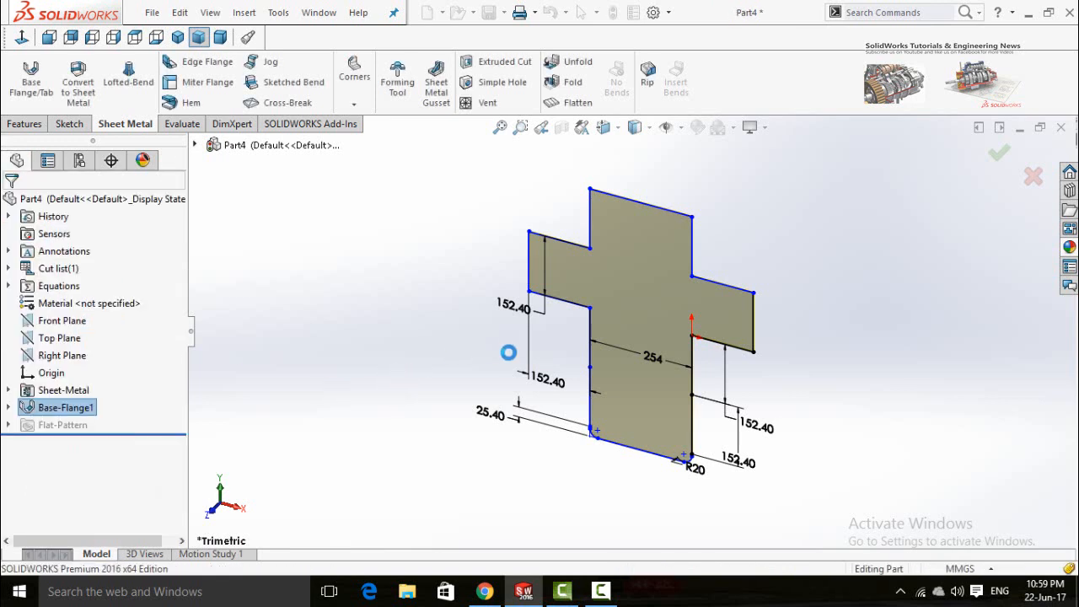
Sketch a vertical line about 205 mm long on the flange face, along the left flap's fold and extending past both ends
middle_click_drag(492, 354, 441, 247)
left_click(621, 291)
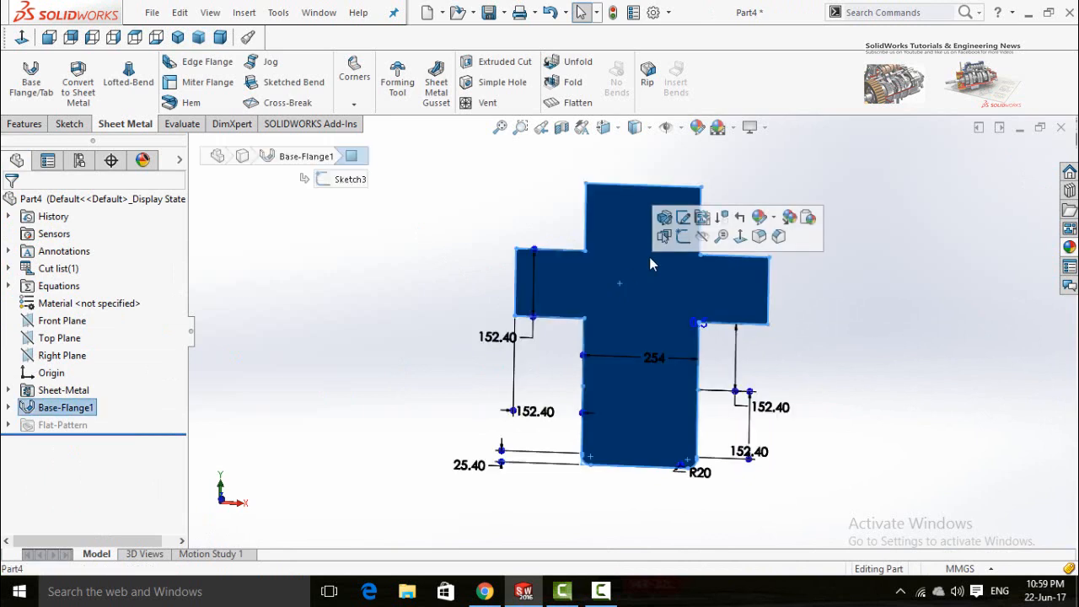
left_click(676, 238)
left_click(396, 245)
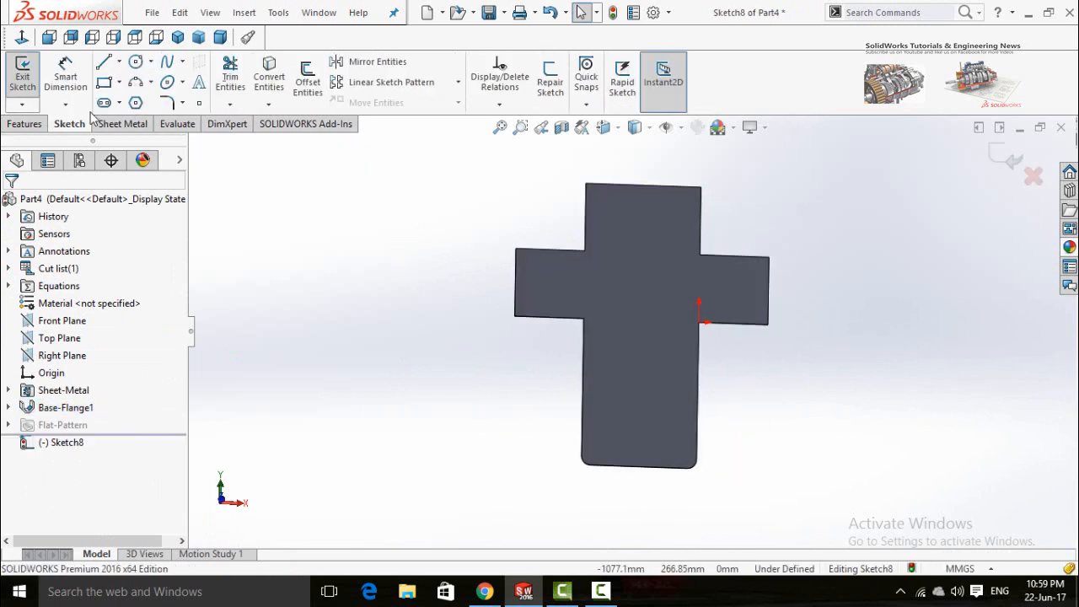
left_click(22, 38)
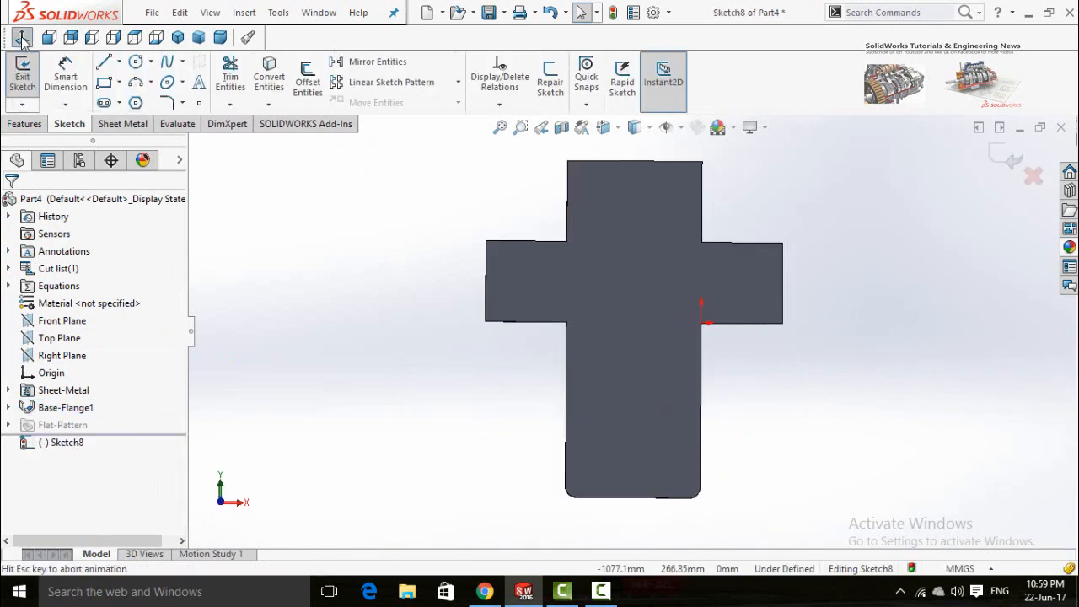
left_click(103, 61)
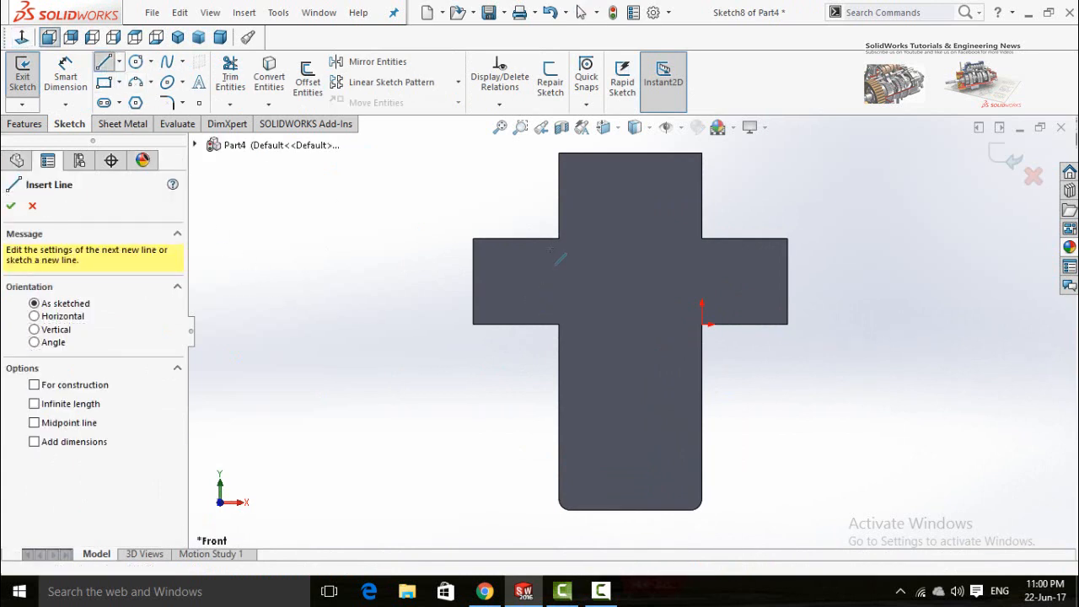
left_click(558, 229)
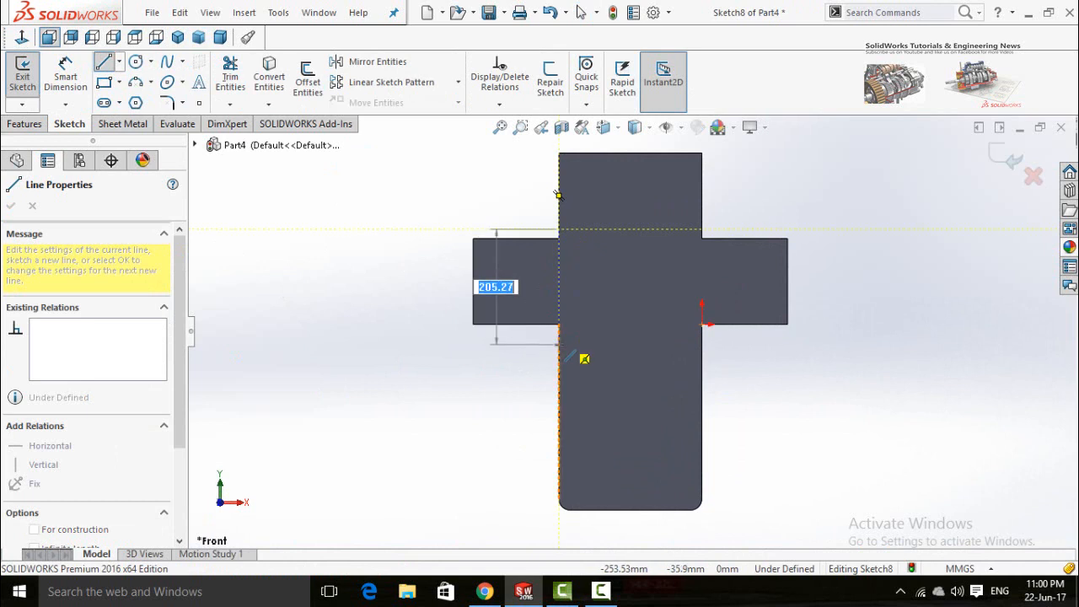
left_click(558, 343)
key("Escape")
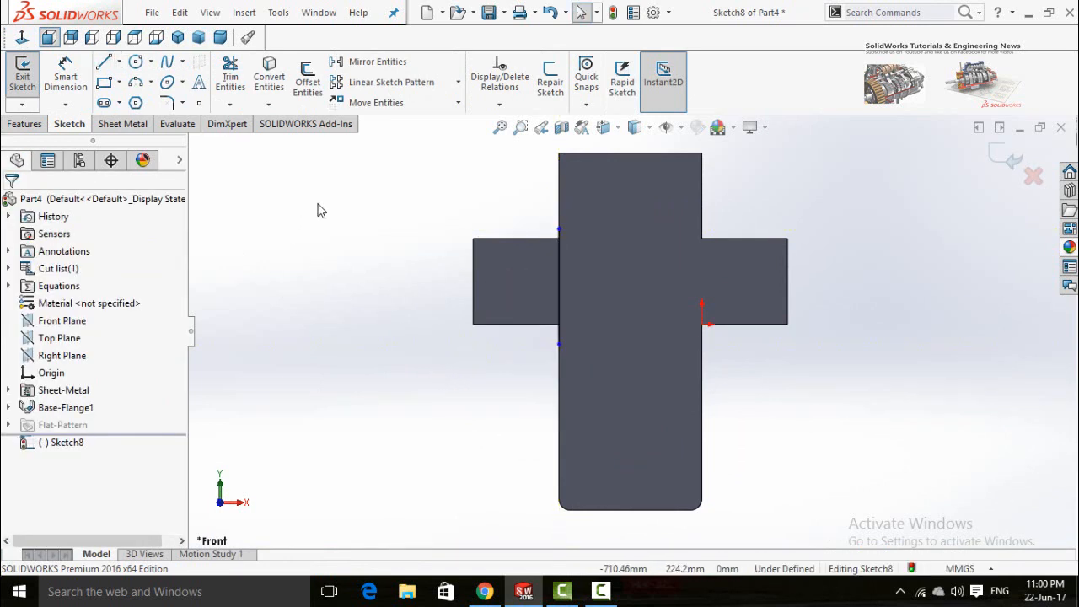
Set up a 90° Sketched Bend on the vertical line, with the central panel fixed and the Bend Outside position
left_click(122, 124)
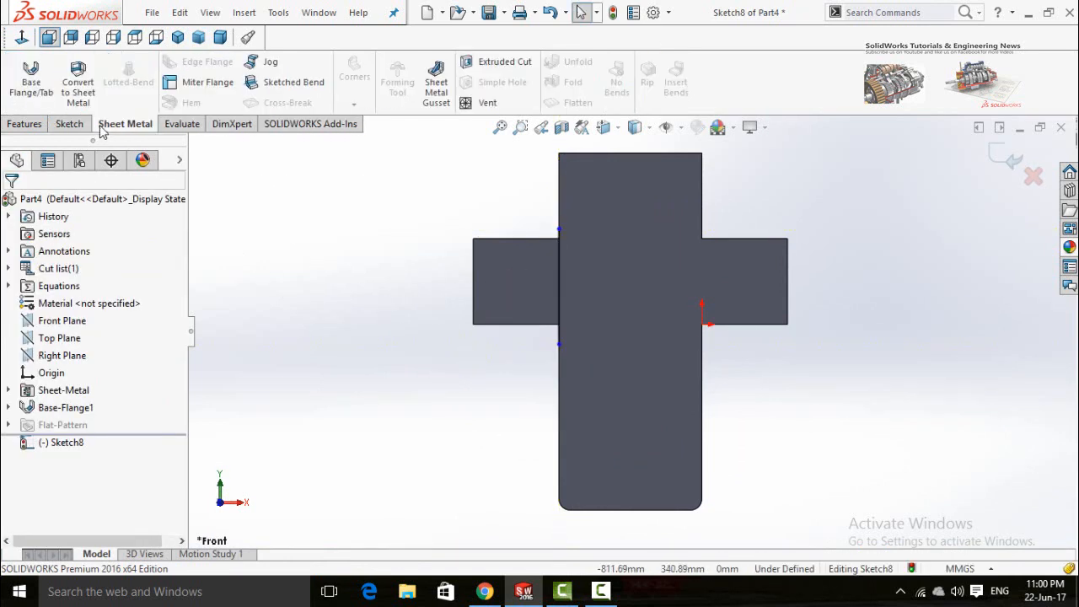
left_click(284, 88)
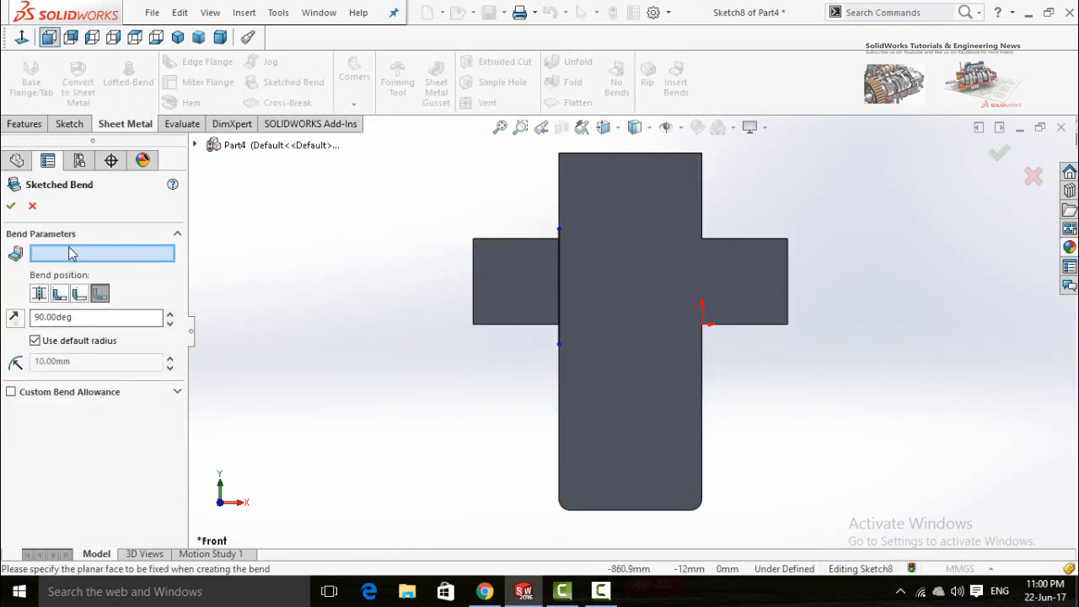
left_click(616, 296)
scroll(531, 349, "down", 5)
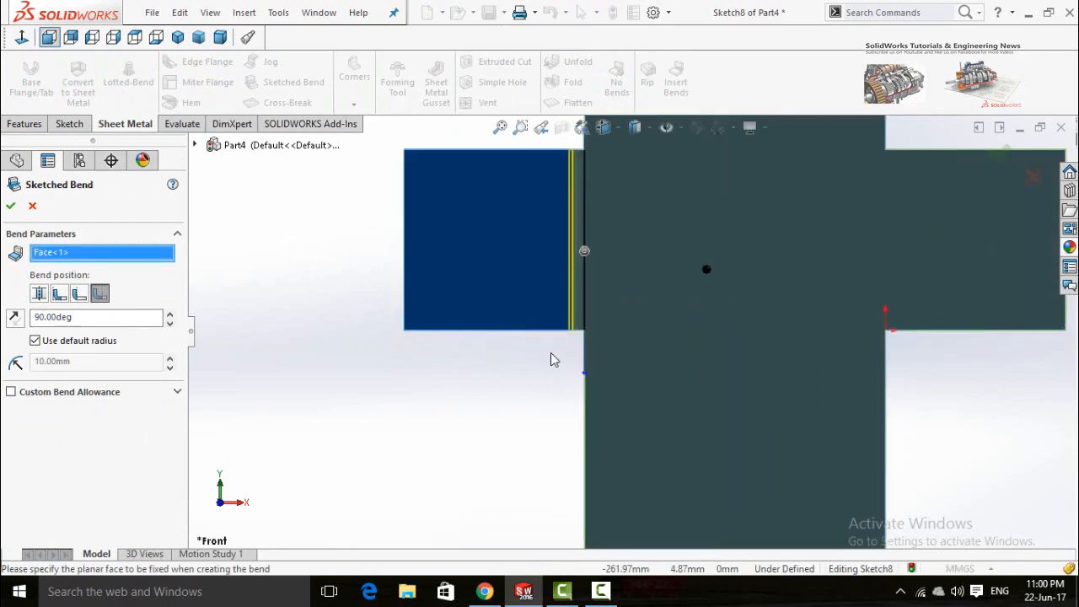
middle_click_drag(555, 270, 556, 222)
scroll(595, 349, "down", 6)
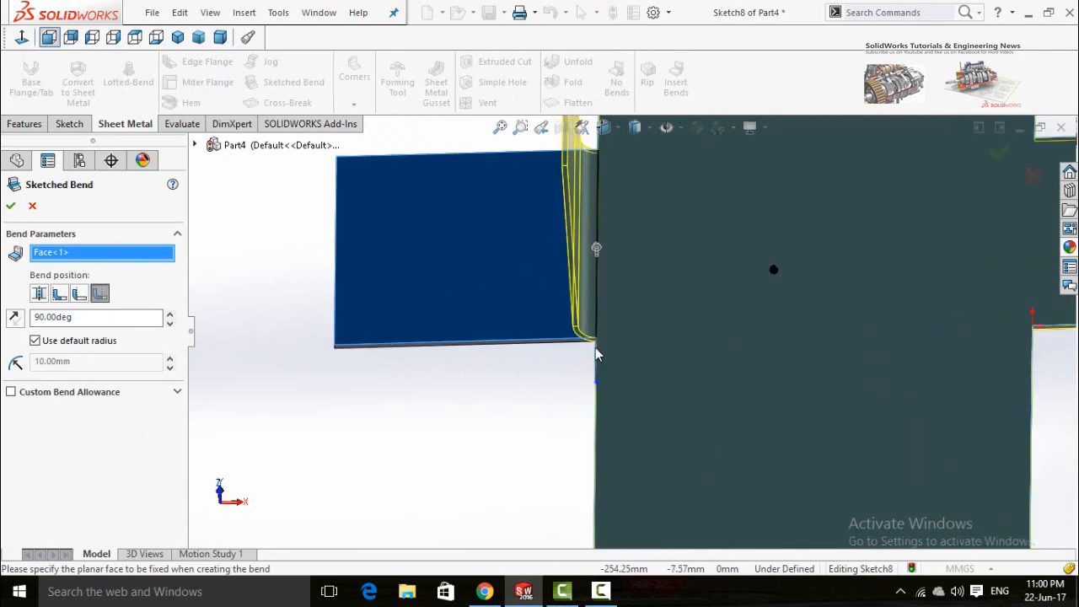
scroll(586, 338, "down", 3)
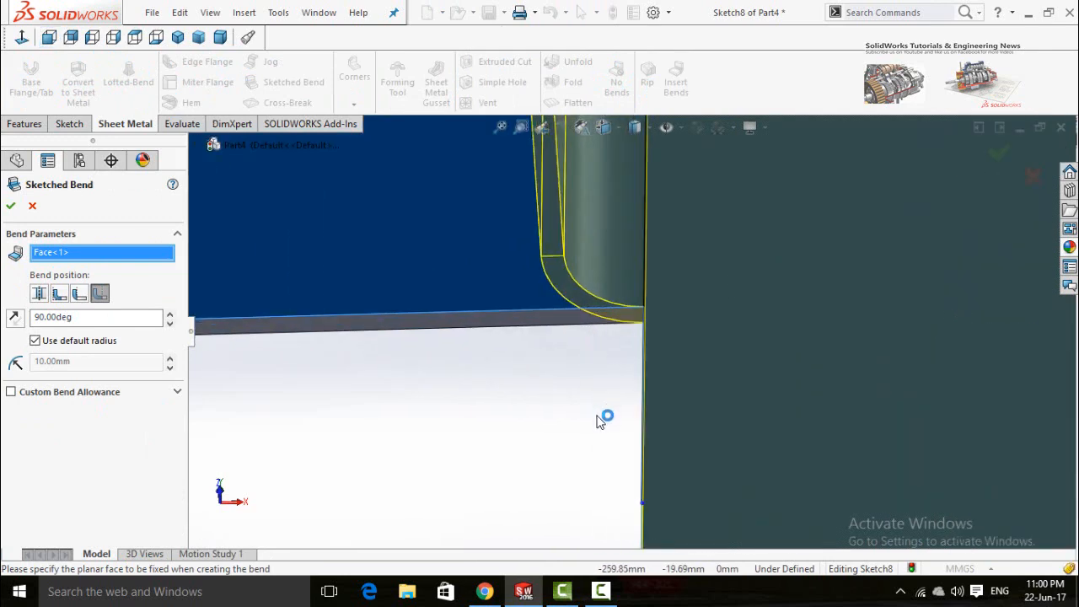
middle_click_drag(596, 415, 428, 452)
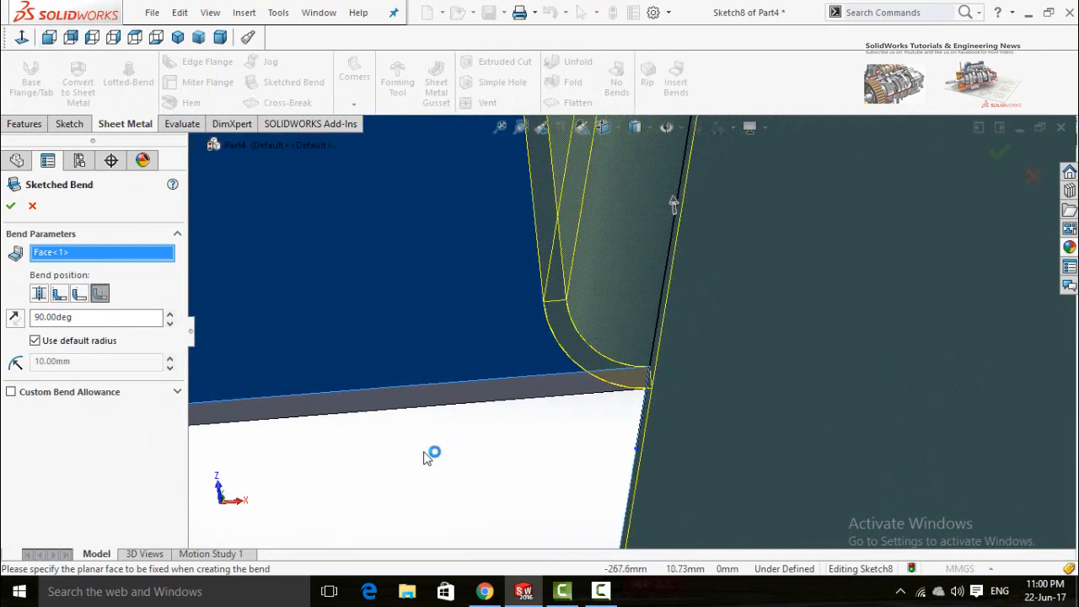
left_click(60, 293)
left_click(79, 294)
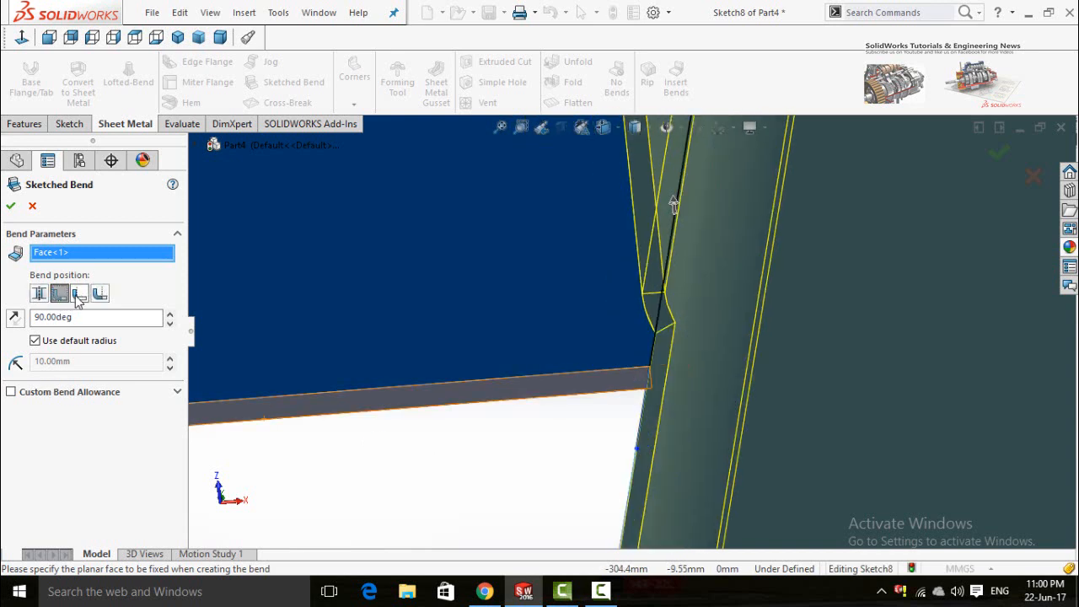
left_click(100, 293)
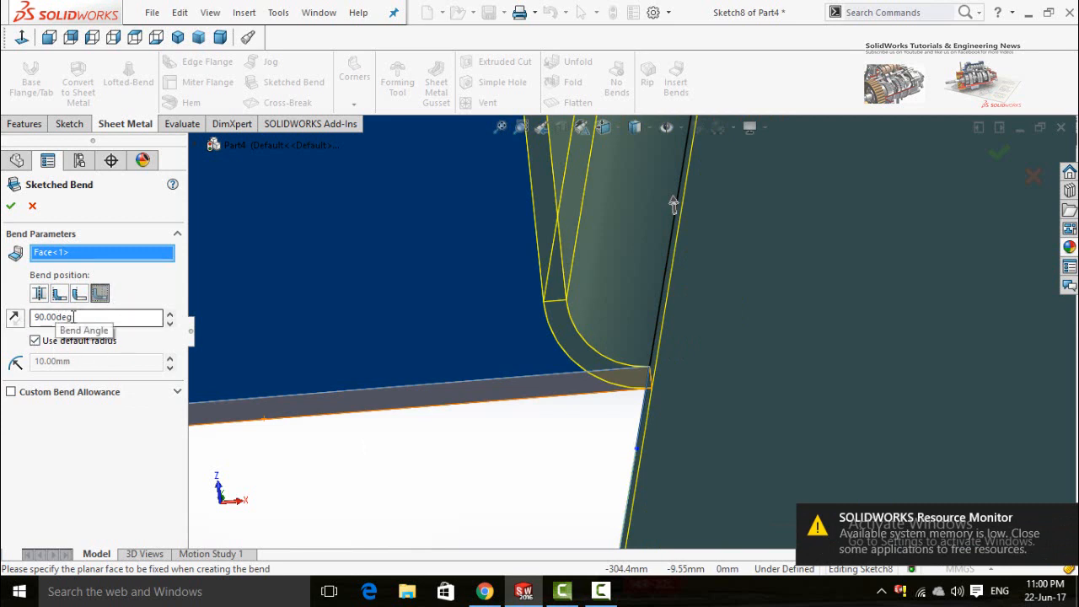
Override the default bend radius with 0.1 mm and complete the left flap's bend
left_click(34, 342)
left_click(71, 362)
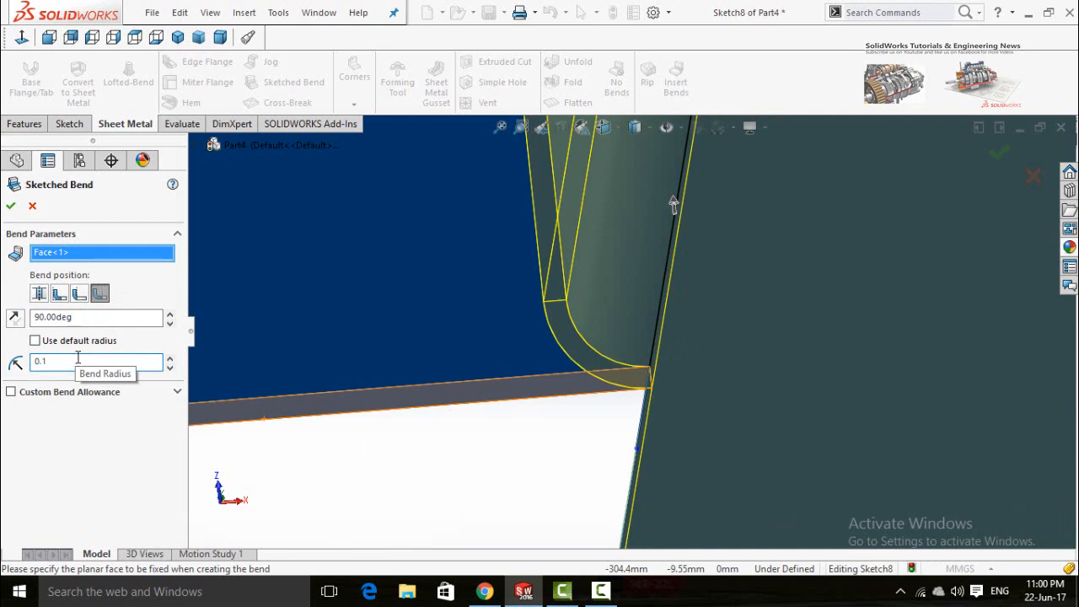
left_click(477, 483)
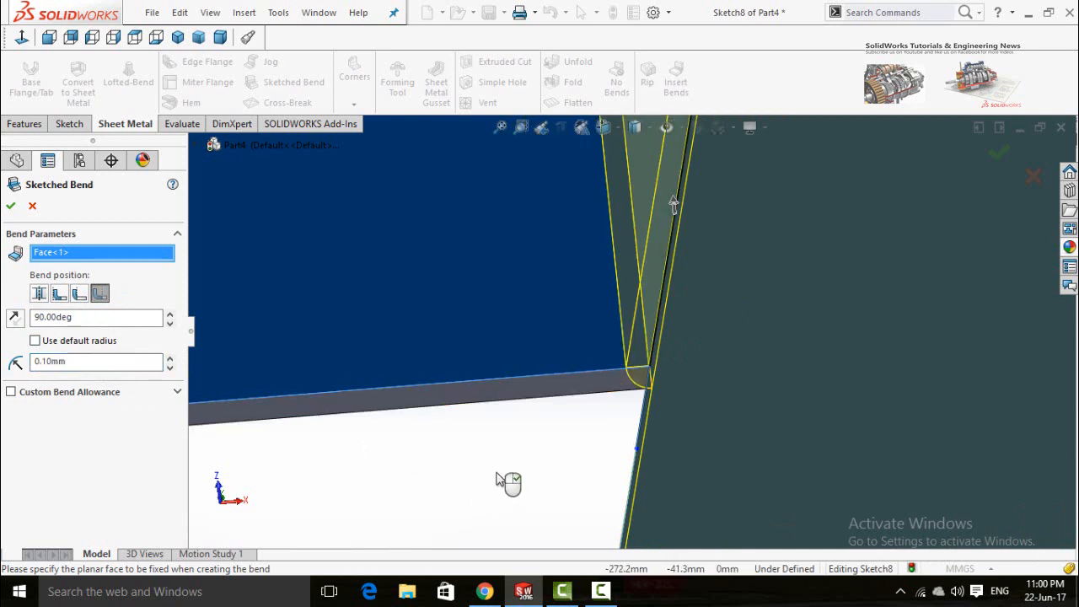
scroll(507, 481, "up", 2)
left_click(10, 205)
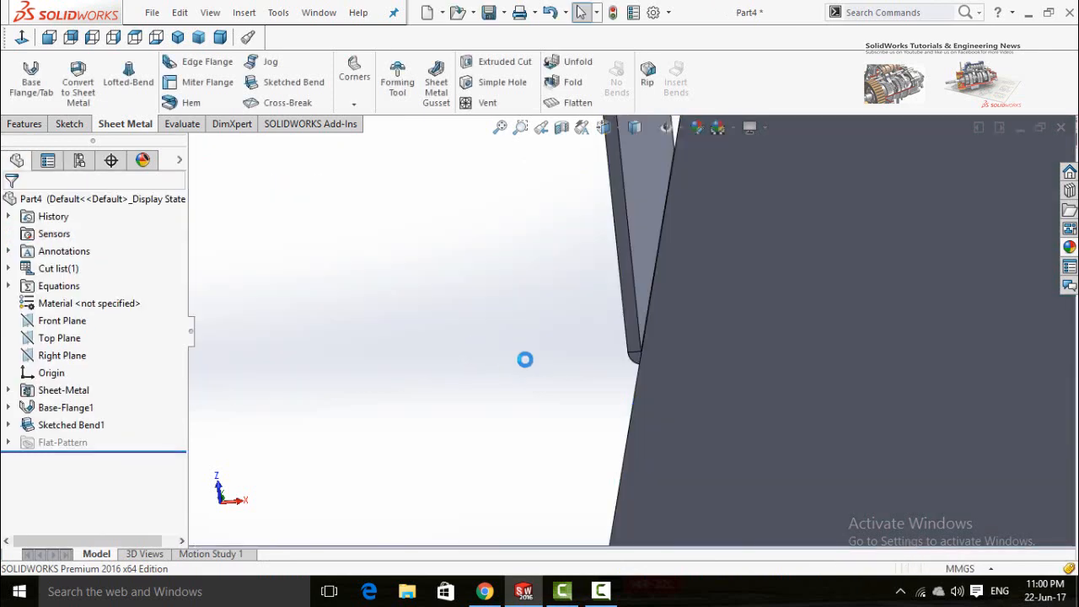
Sketch a horizontal line about 395 mm long on the central face, along the top panel's fold and extending past both sides
middle_click_drag(568, 350, 558, 469)
left_click(775, 344)
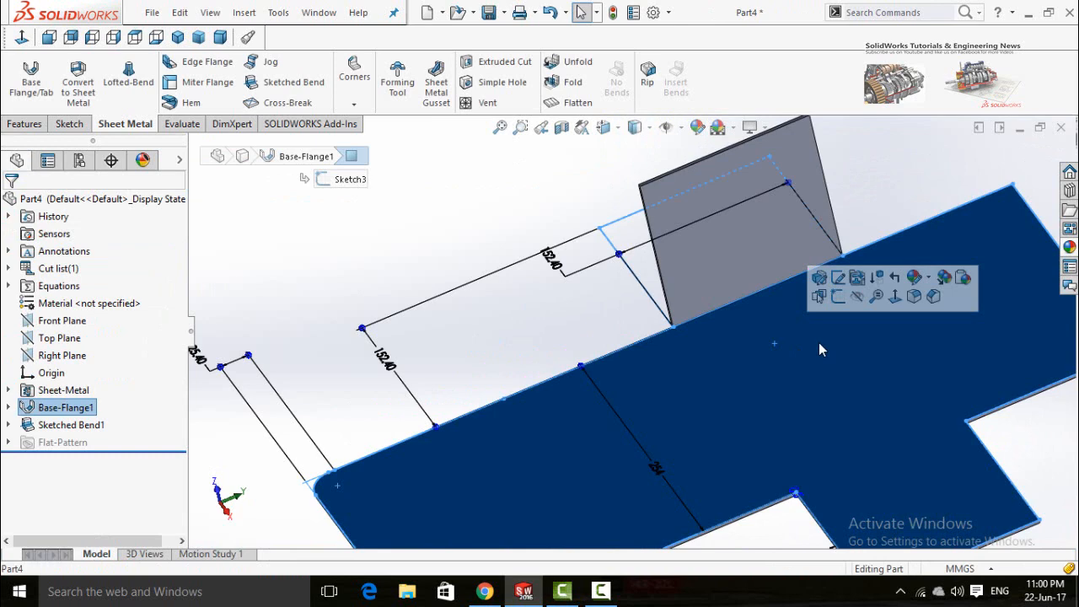
left_click(828, 296)
left_click(414, 231)
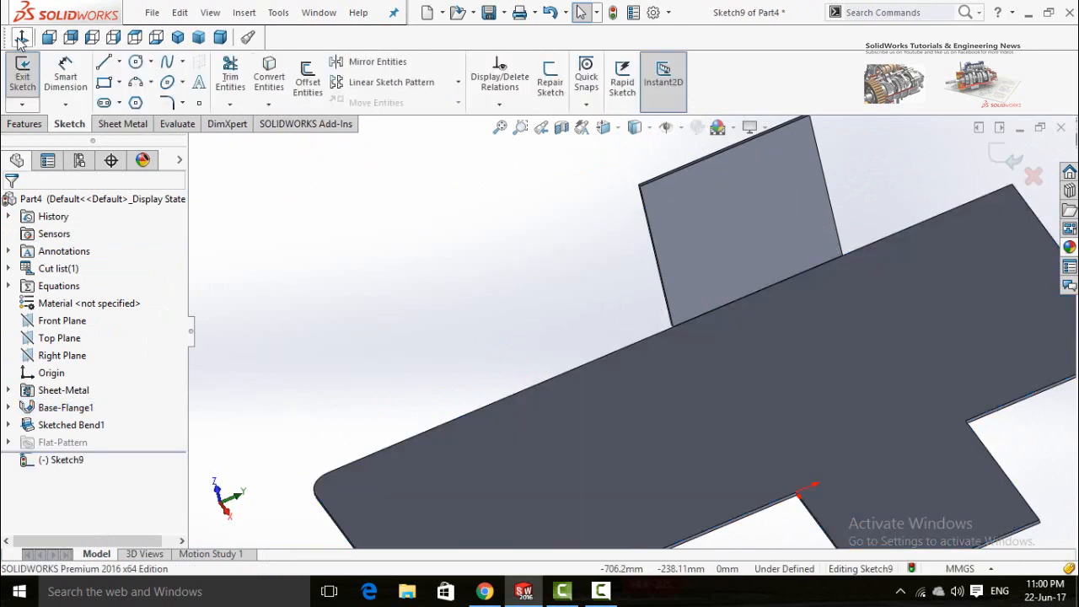
left_click(22, 38)
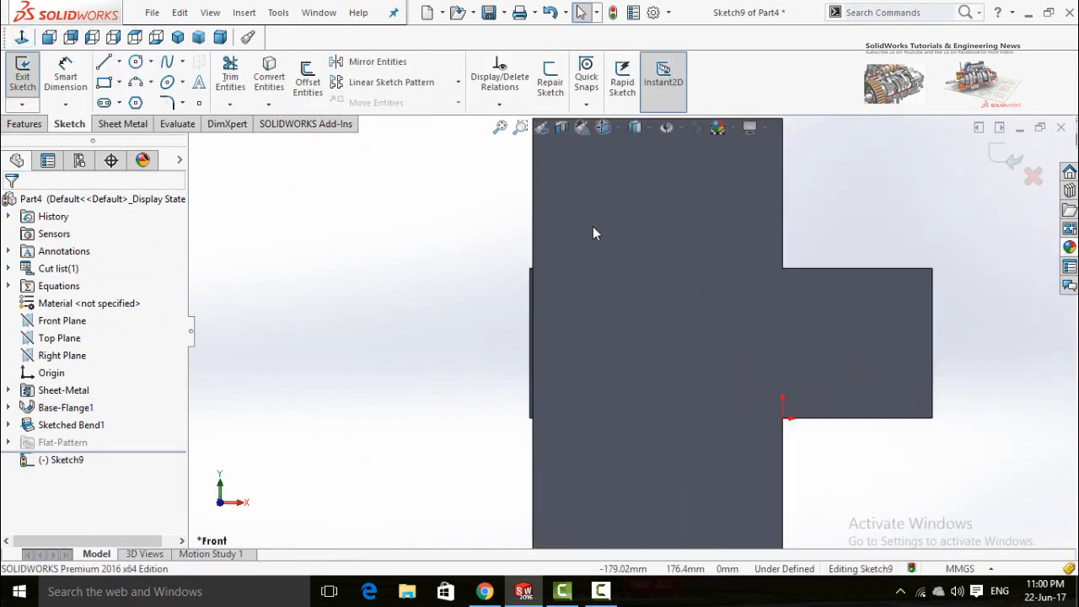
scroll(593, 234, "down", 2)
left_click(104, 62)
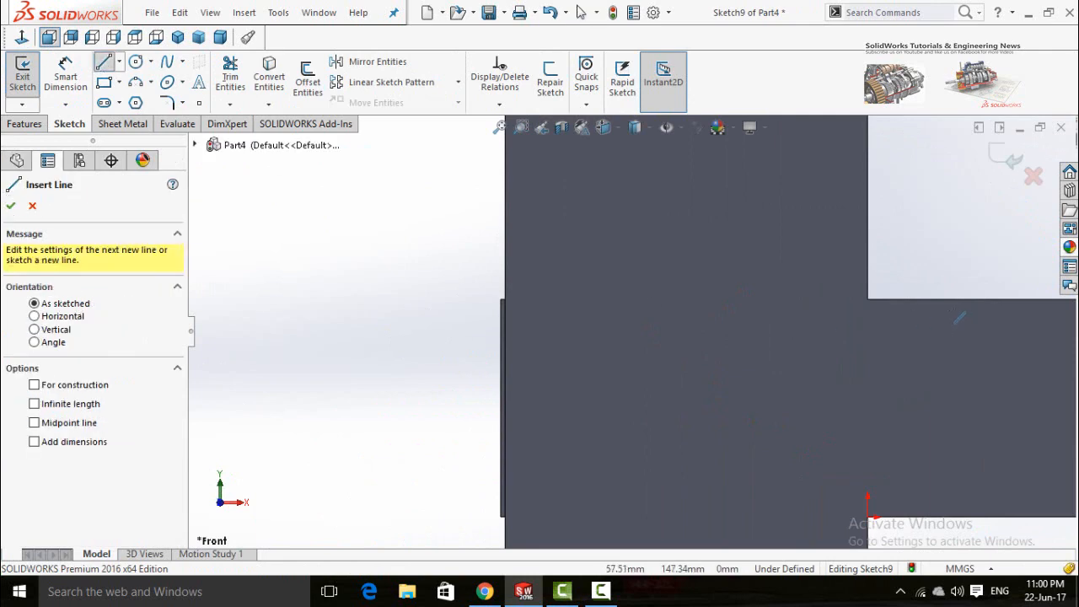
left_click(944, 300)
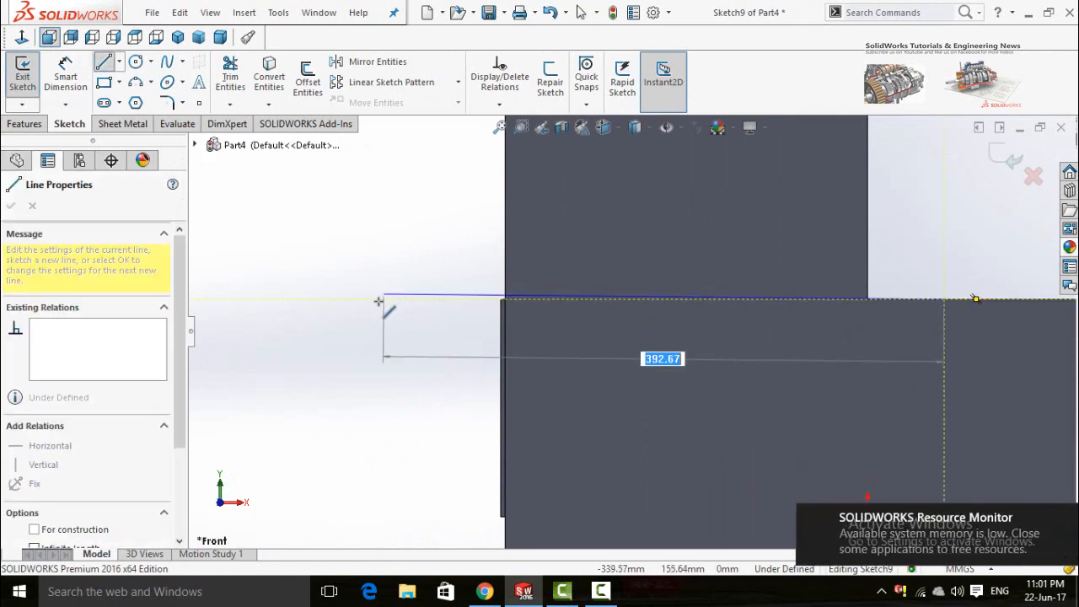
left_click(379, 299)
key("Escape")
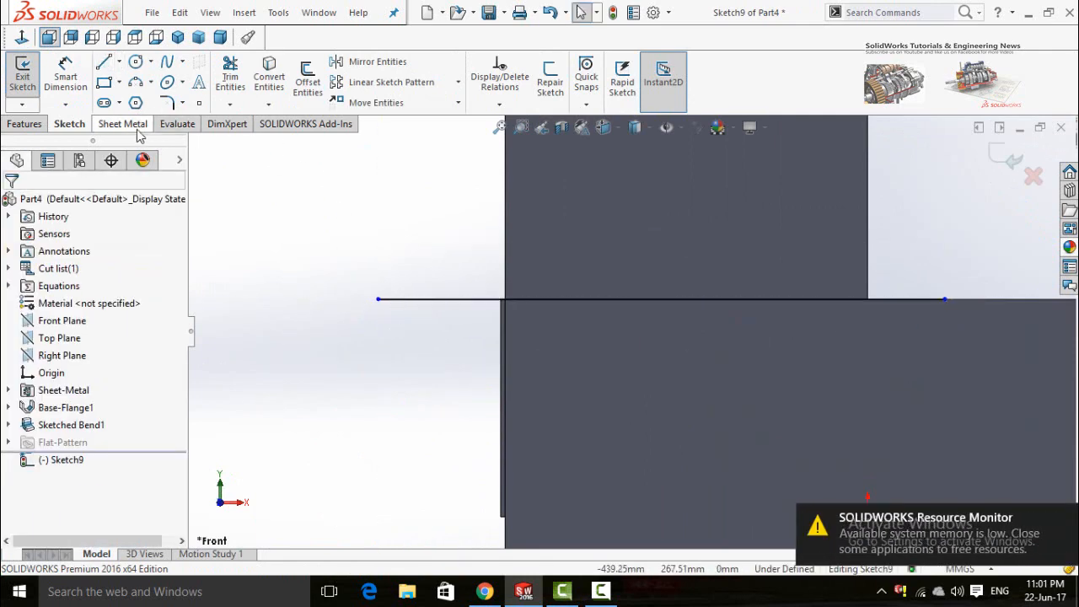
Bend the top panel 90° with a Sketched Bend on the horizontal line, fixing the central panel and using a 0.1 mm radius
left_click(124, 124)
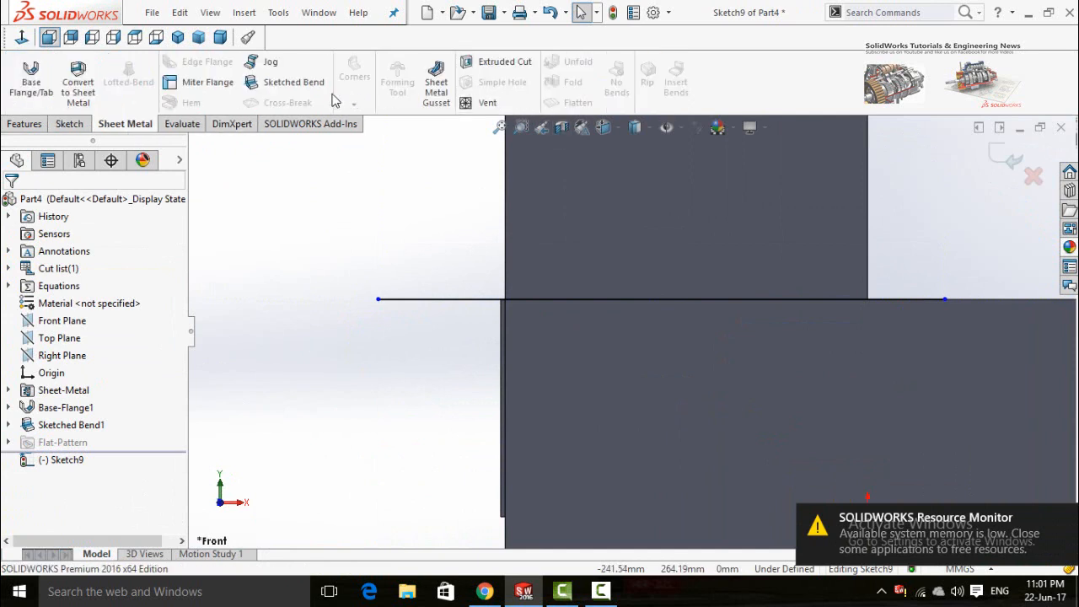
left_click(287, 82)
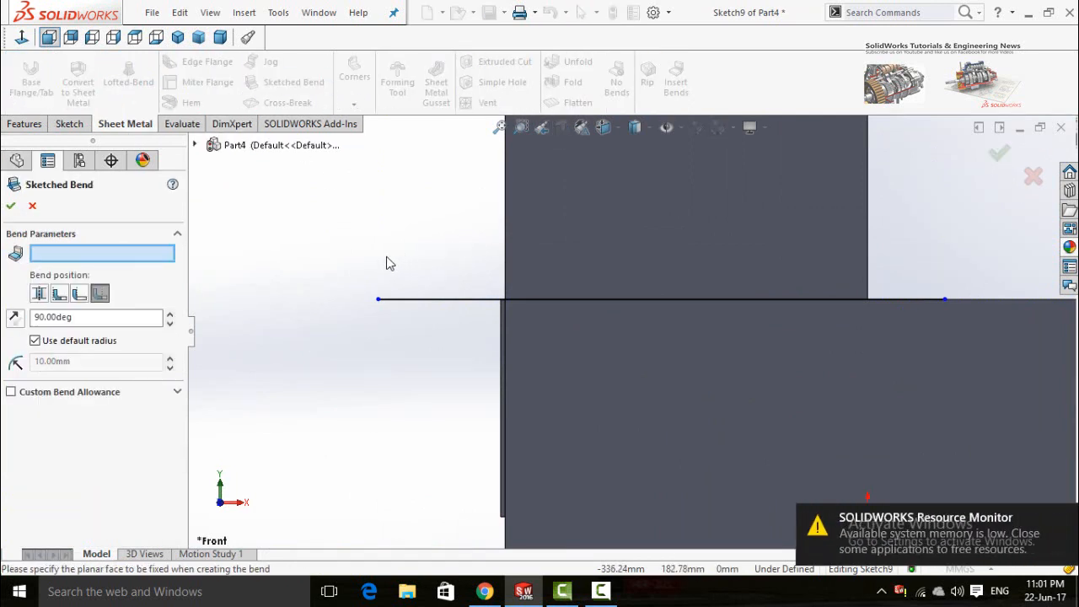
left_click(636, 391)
scroll(432, 331, "up", 3)
middle_click_drag(493, 307, 562, 327)
scroll(540, 353, "down", 5)
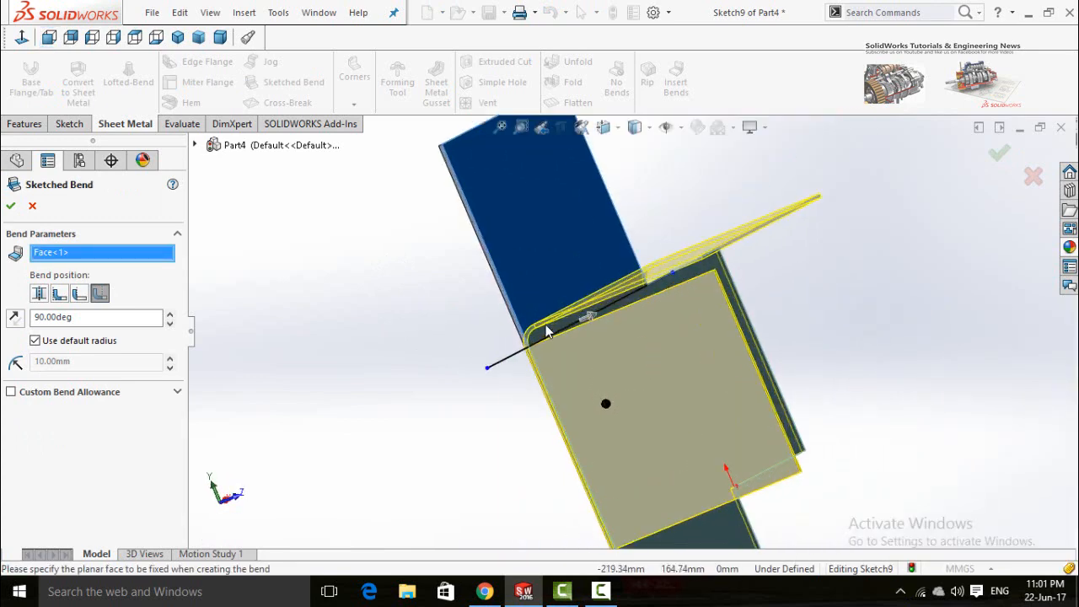
scroll(540, 353, "down", 2)
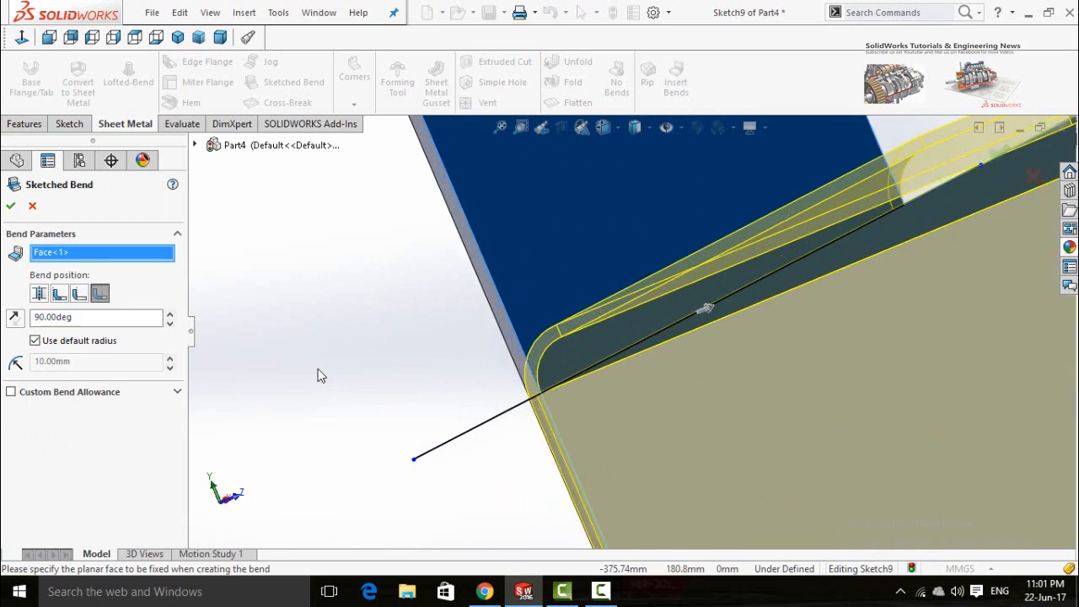
left_click(35, 341)
left_click(51, 360)
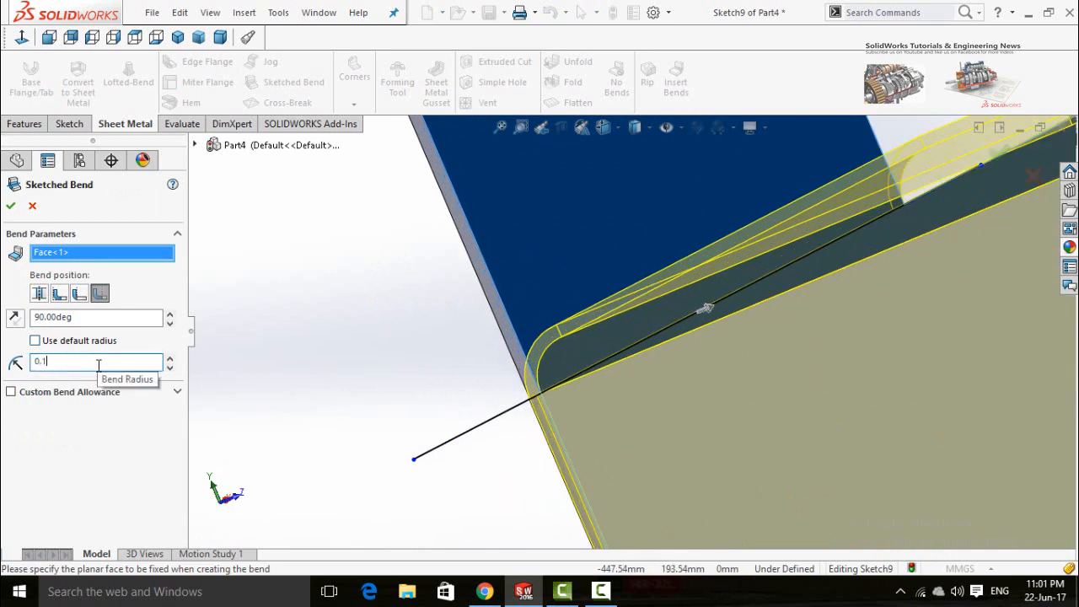
left_click(334, 373)
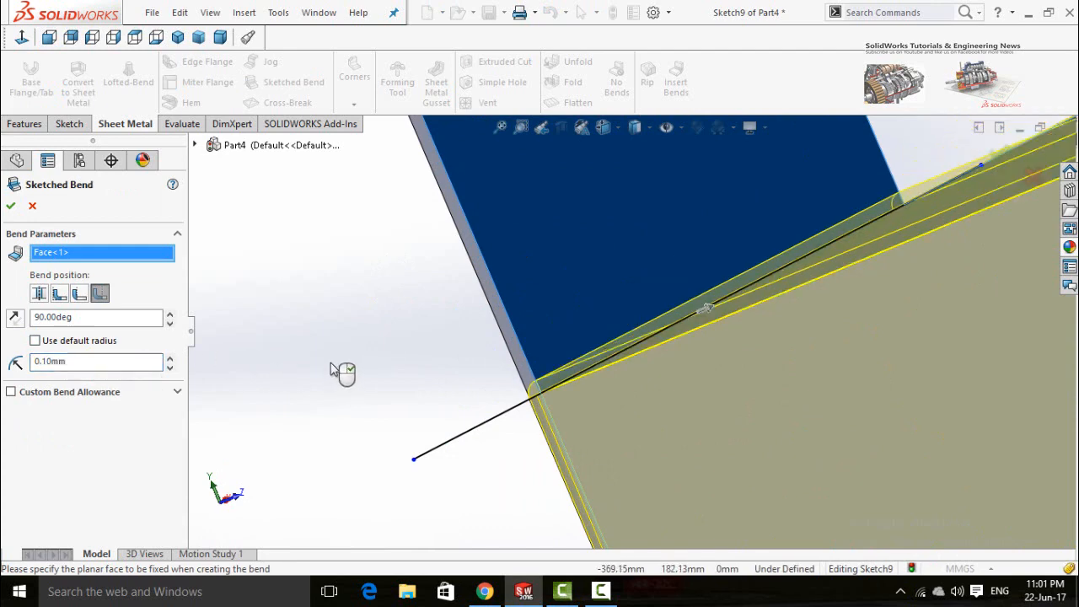
left_click(10, 205)
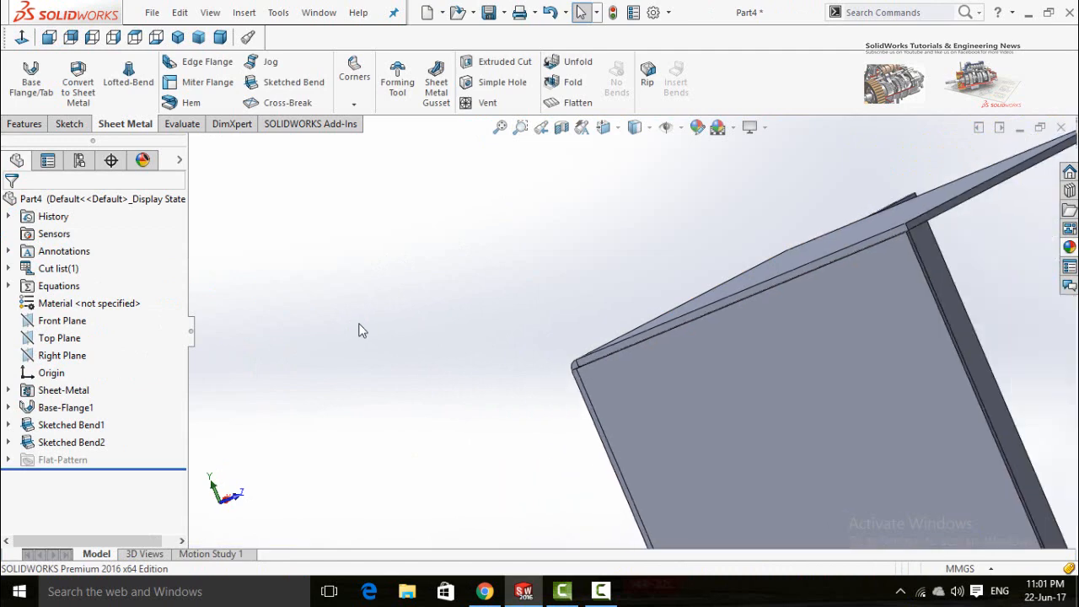
Sketch a vertical line on the central face along the right flap's fold, extending past the flap's upper and lower edges
middle_click_drag(467, 333, 418, 291)
left_click(665, 405)
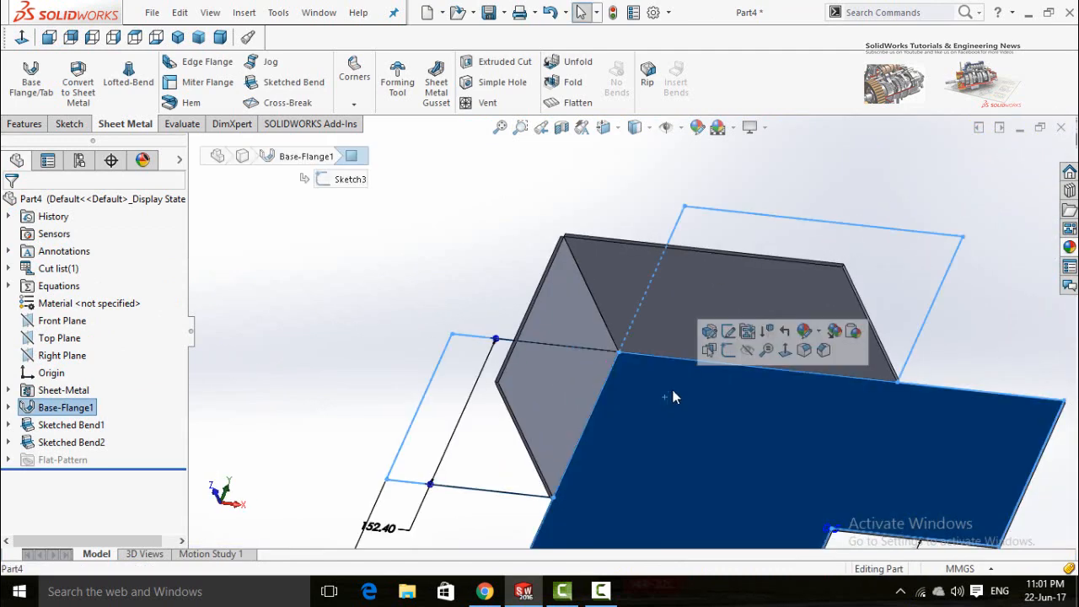
left_click(719, 351)
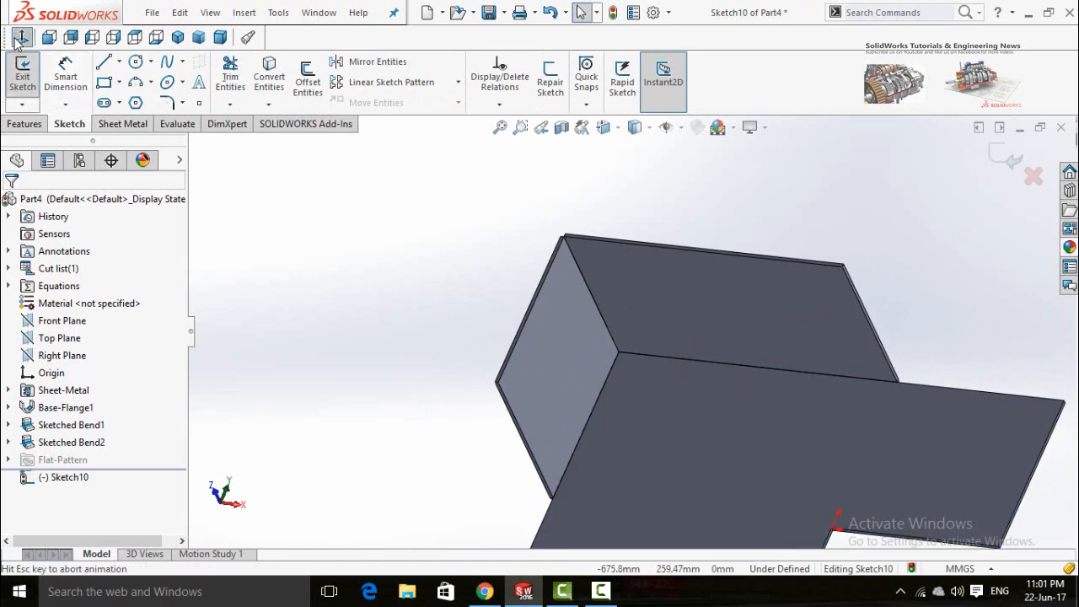
scroll(722, 310, "down", 2)
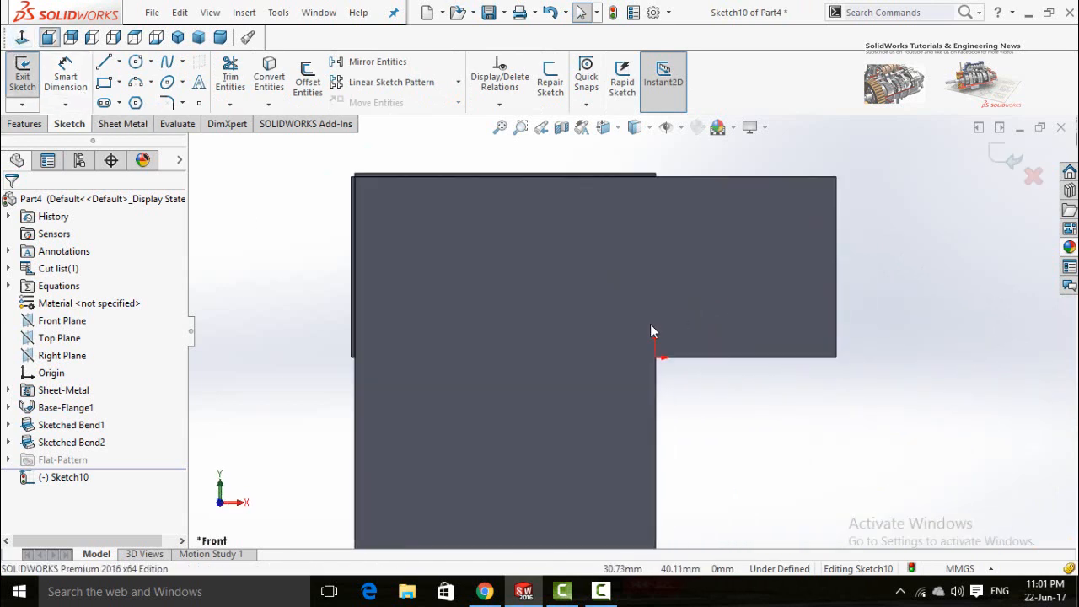
left_click(656, 430)
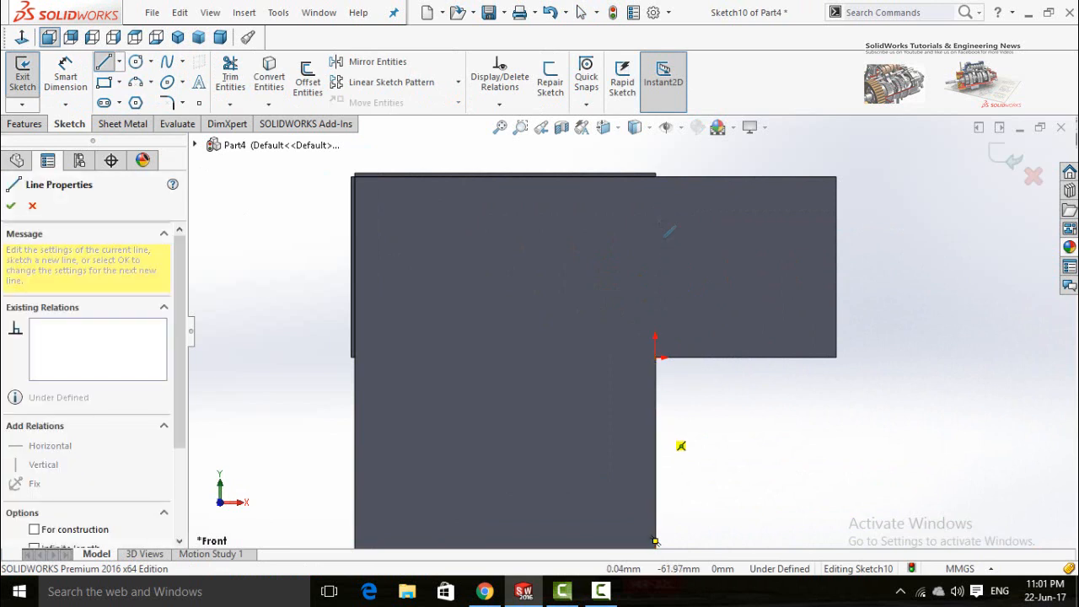
left_click(654, 157)
key("Escape")
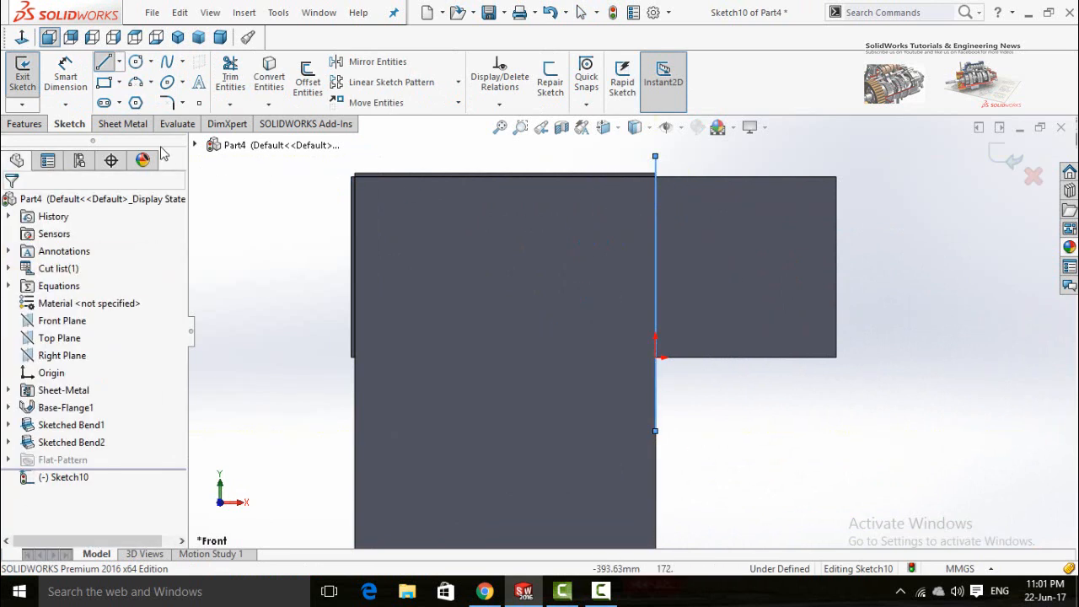
Bend the right flap 90° with a Sketched Bend on the vertical line, fixing the central panel and using a 0.1 mm radius
left_click(139, 126)
left_click(291, 82)
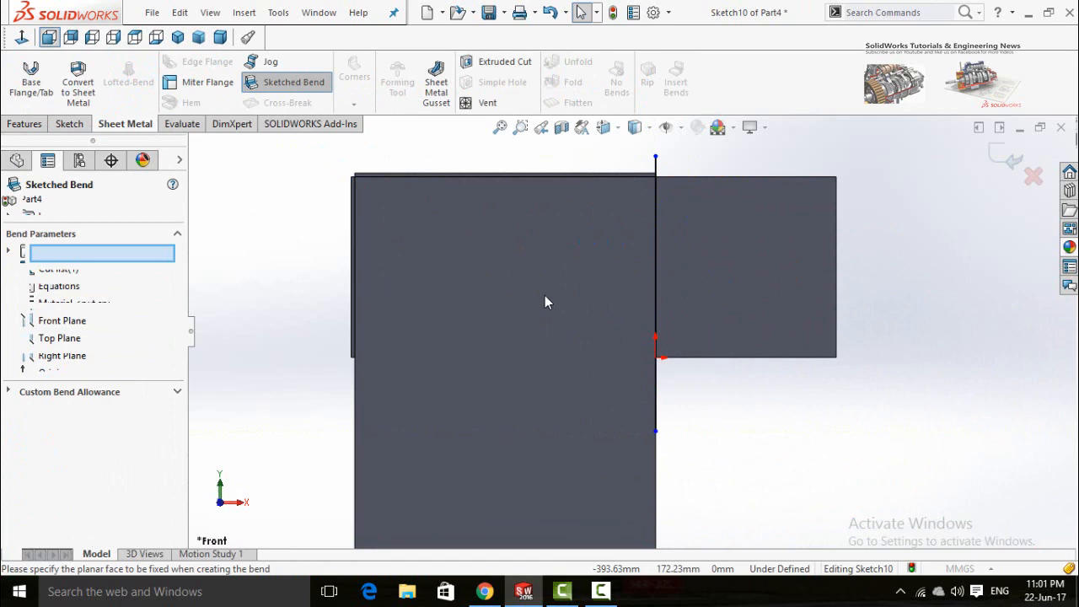
left_click(514, 248)
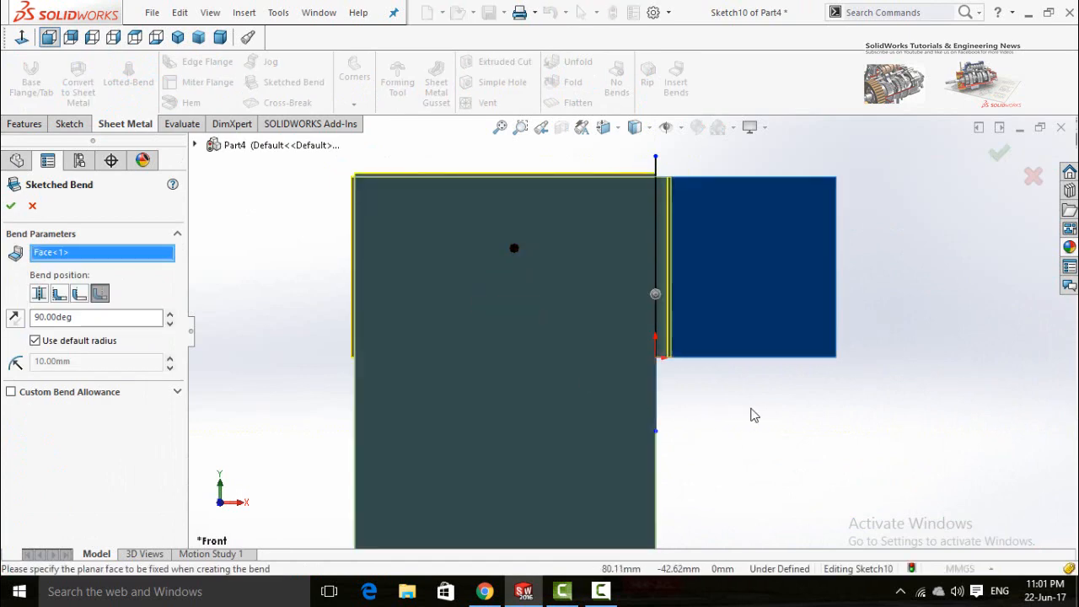
middle_click_drag(688, 362, 678, 223)
scroll(658, 348, "down", 4)
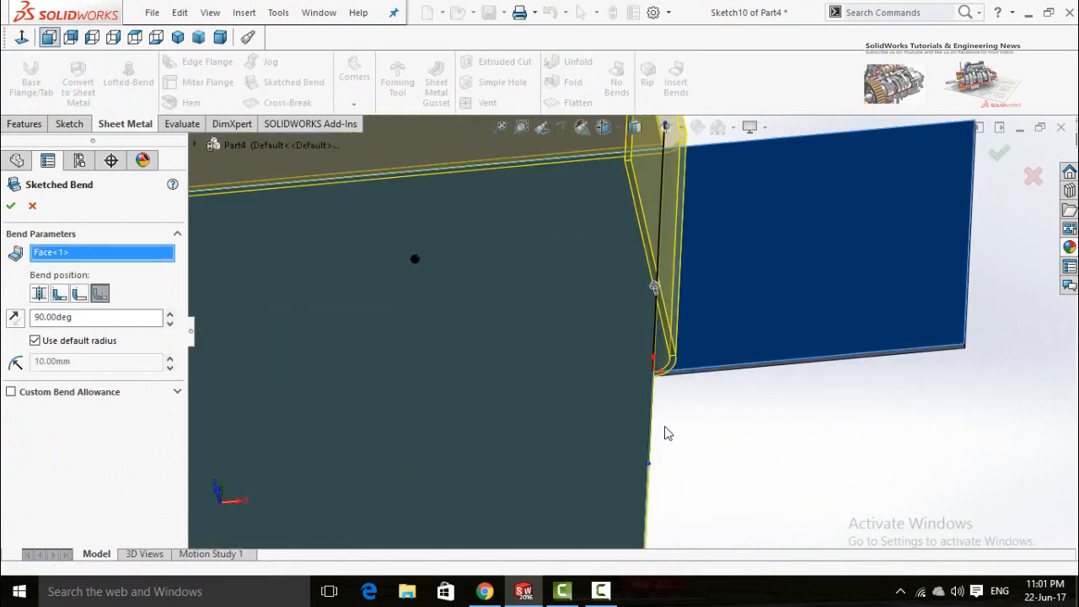
left_click(35, 341)
left_click(99, 362)
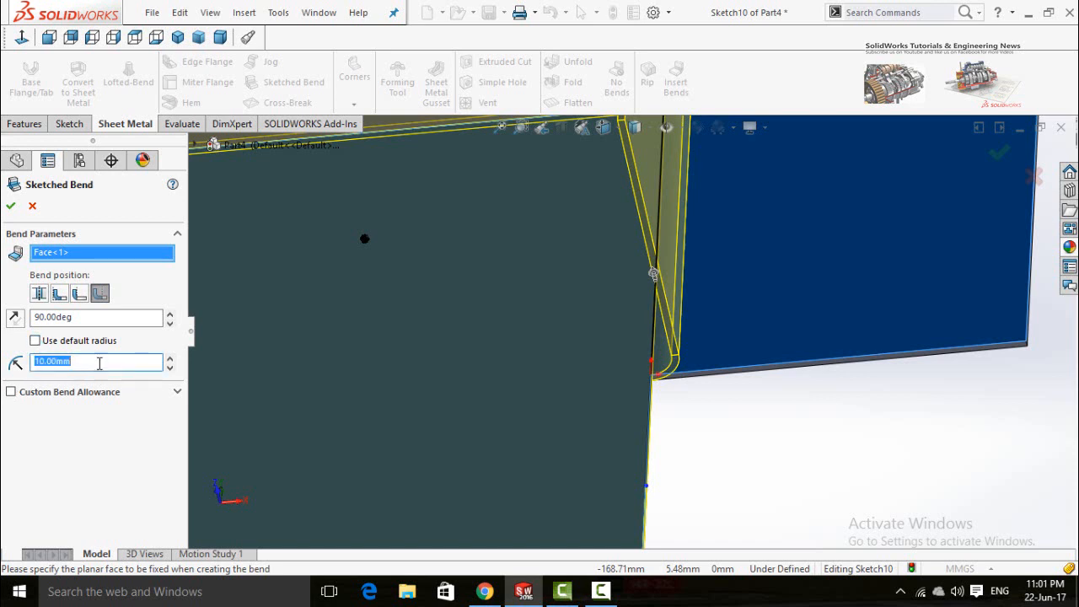
type("0.1")
left_click(730, 442)
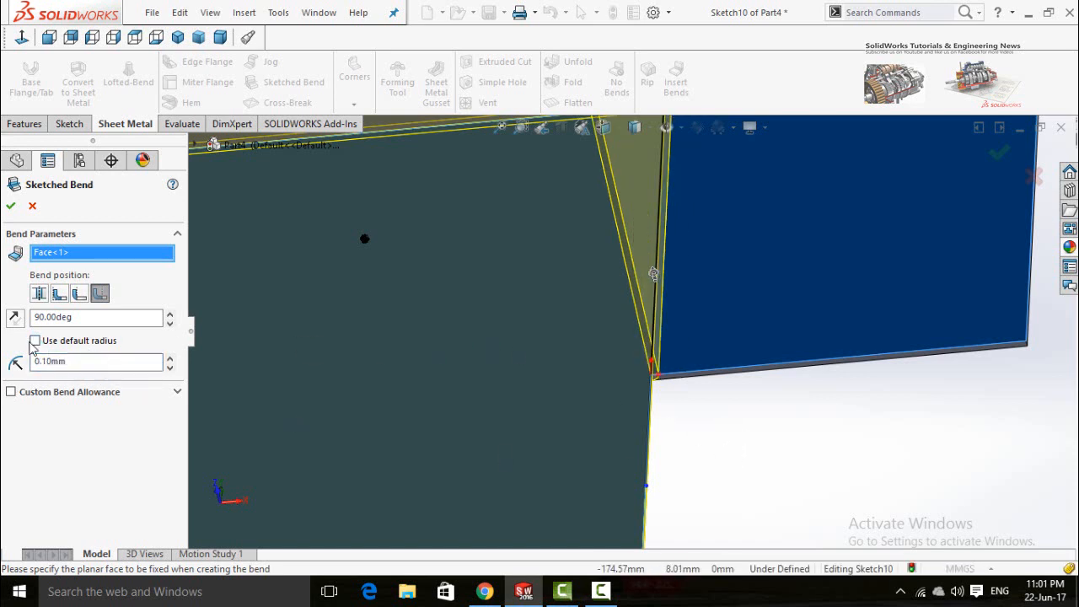
left_click(11, 207)
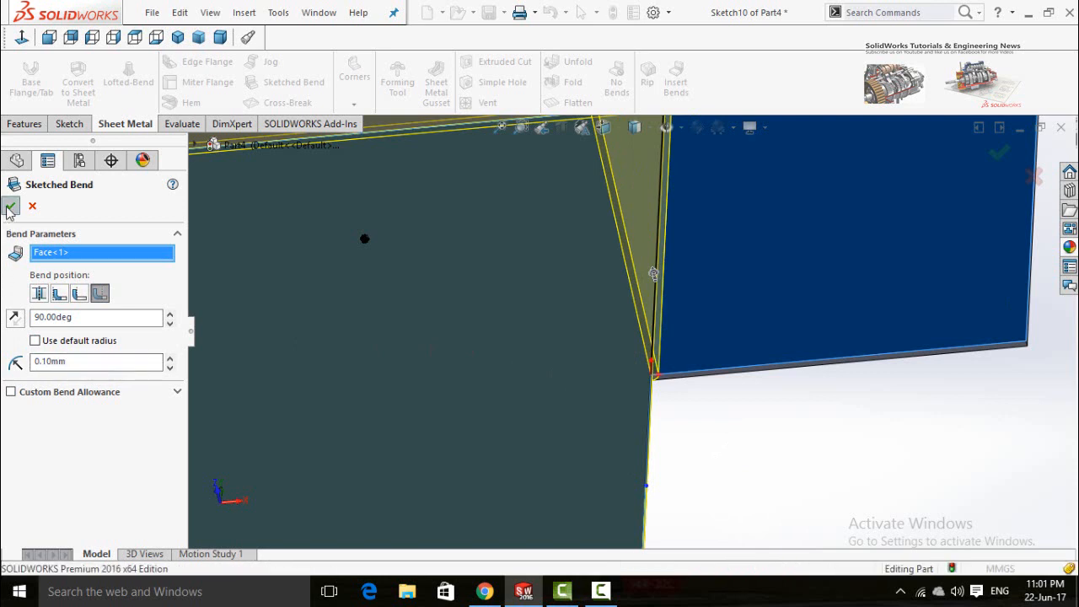
Sketch a horizontal line about 319 mm long on the central face, level with the side flaps' lower ends and extending past both sides
scroll(655, 379, "up", 5)
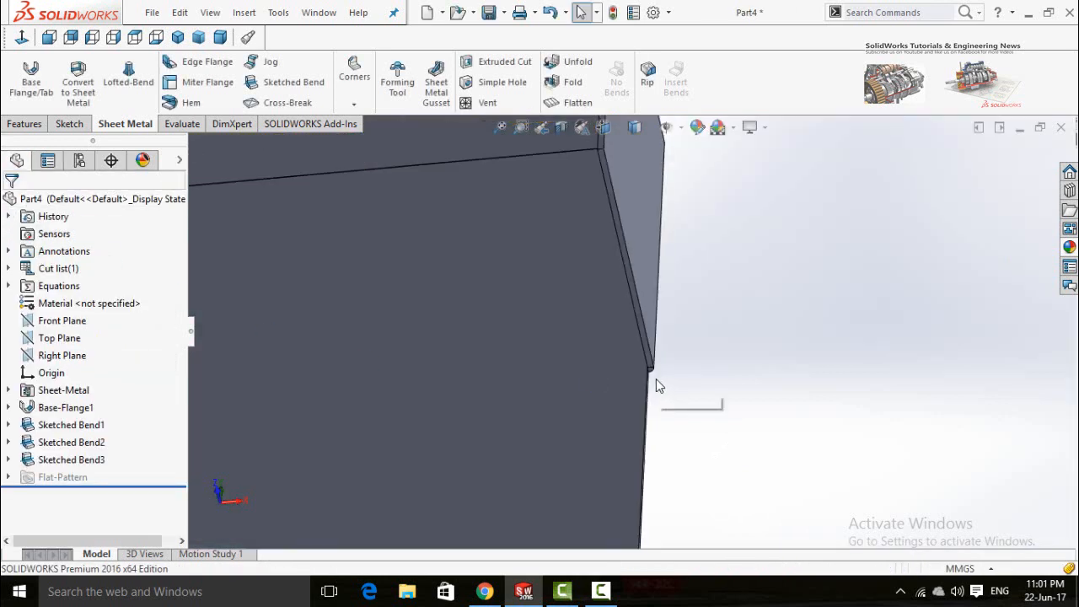
scroll(655, 378, "up", 1)
middle_click_drag(463, 371, 451, 336)
left_click(450, 336)
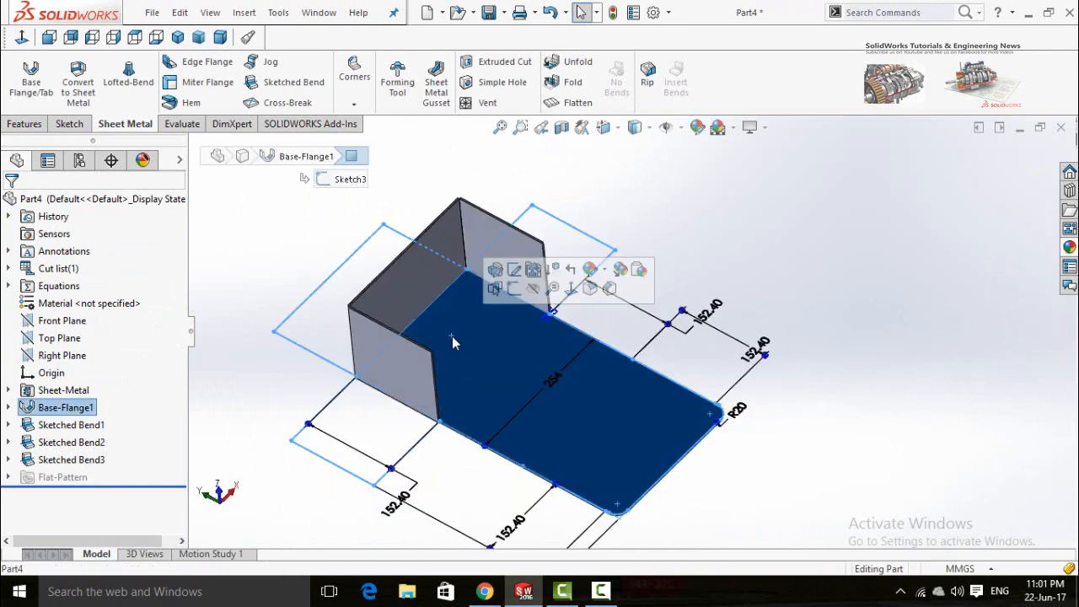
left_click(515, 289)
left_click(212, 227)
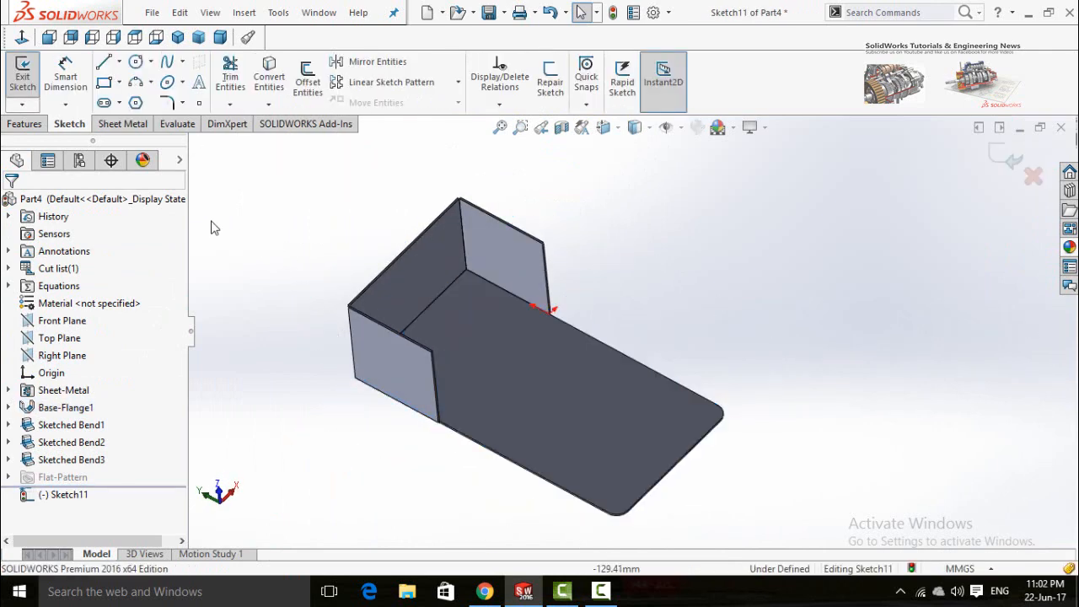
left_click(17, 39)
left_click(103, 62)
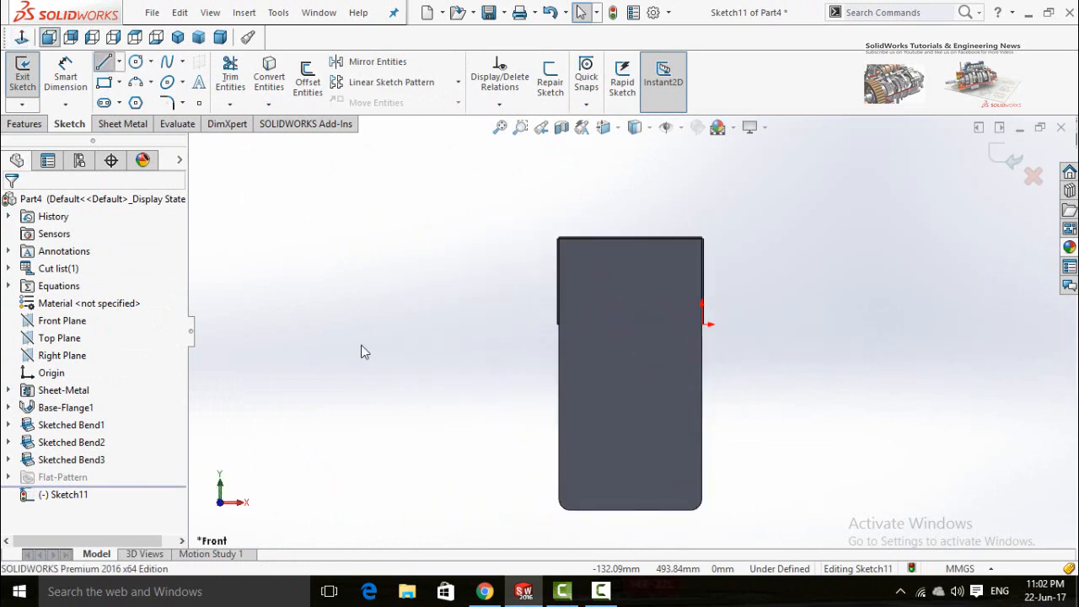
scroll(506, 282, "down", 5)
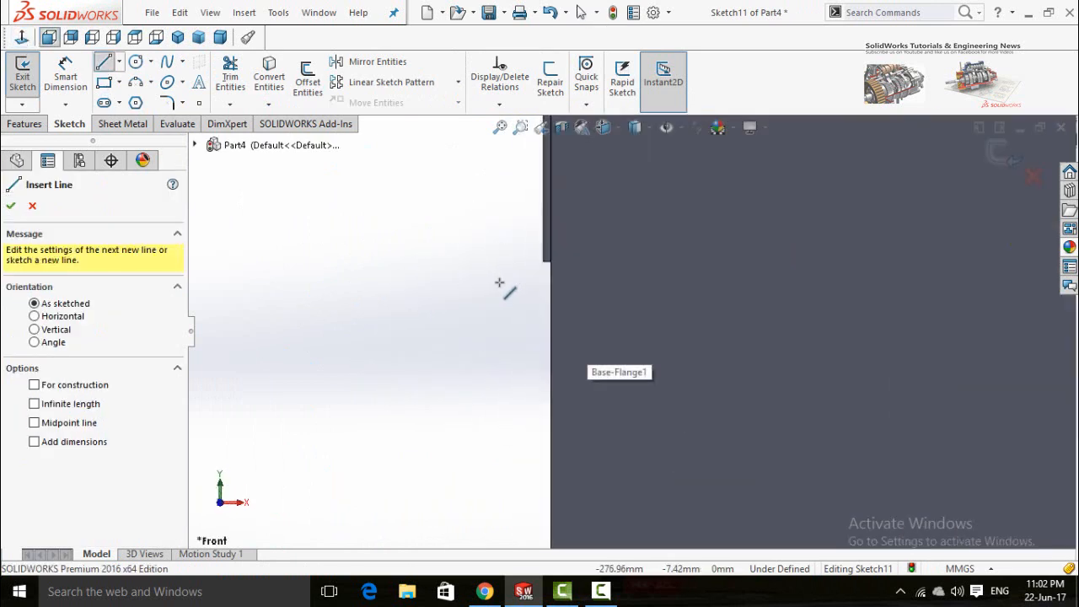
left_click(551, 260)
scroll(827, 283, "up", 3)
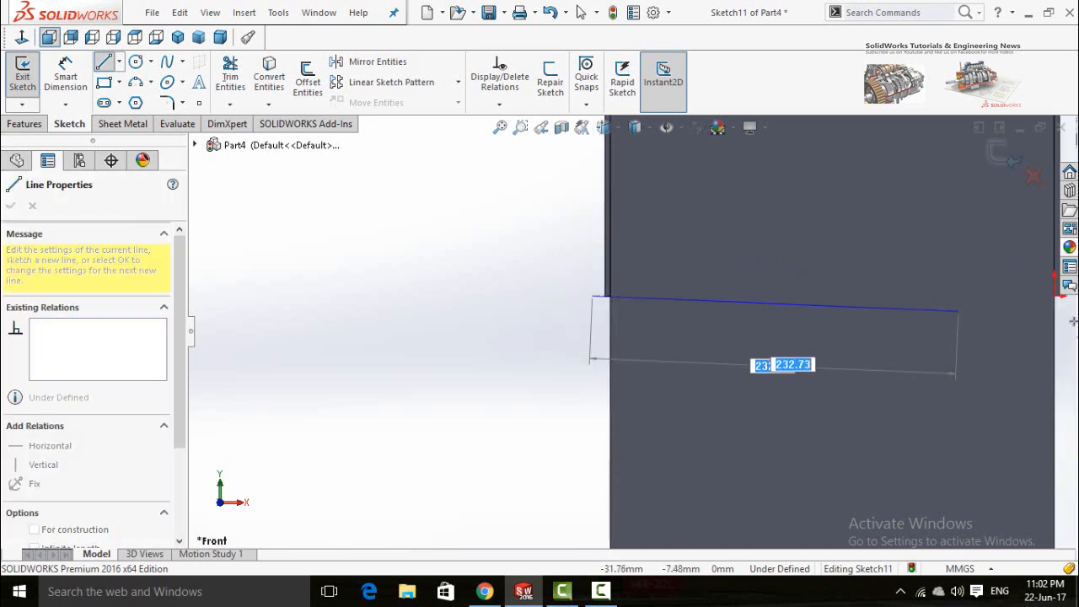
scroll(1028, 313, "up", 3)
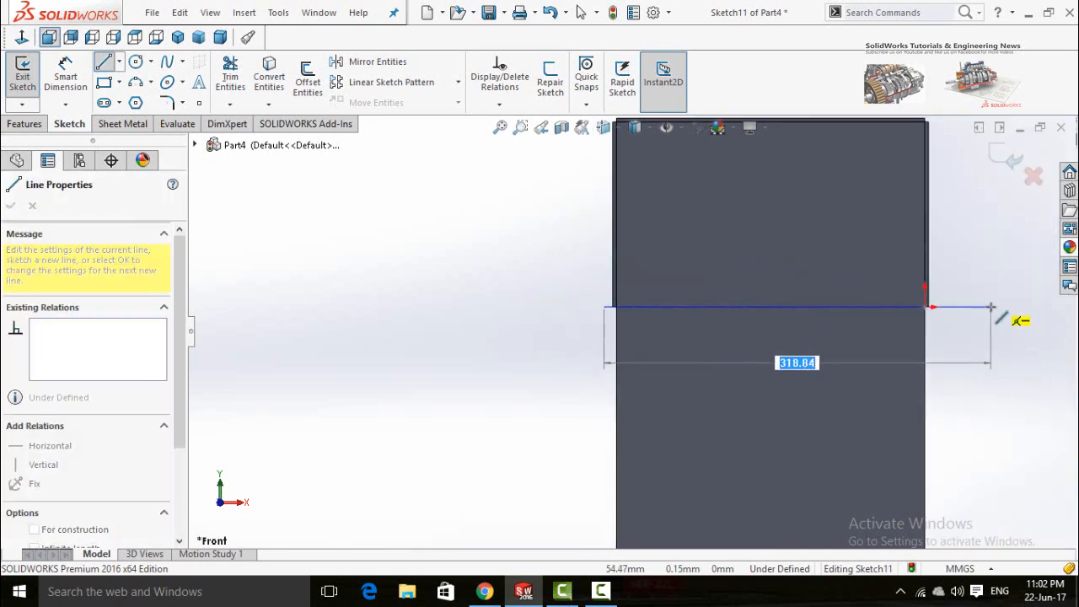
left_click(991, 307)
key("Escape")
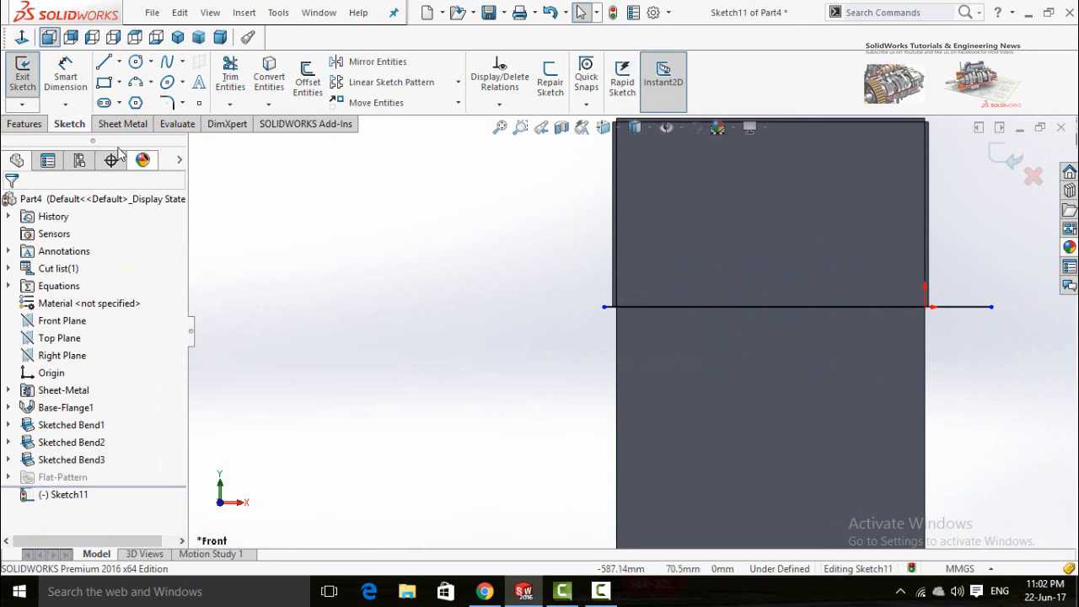
Bend the long lower panel 90° with a Sketched Bend on the horizontal line, fixing the central panel and using a 0.1 mm radius
left_click(125, 124)
left_click(286, 82)
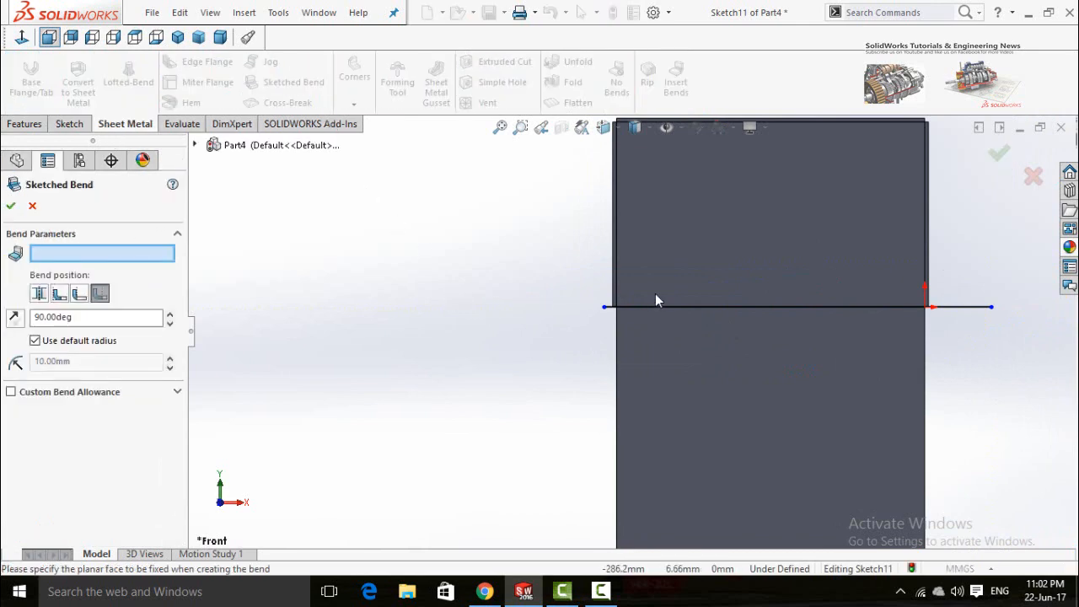
left_click(737, 252)
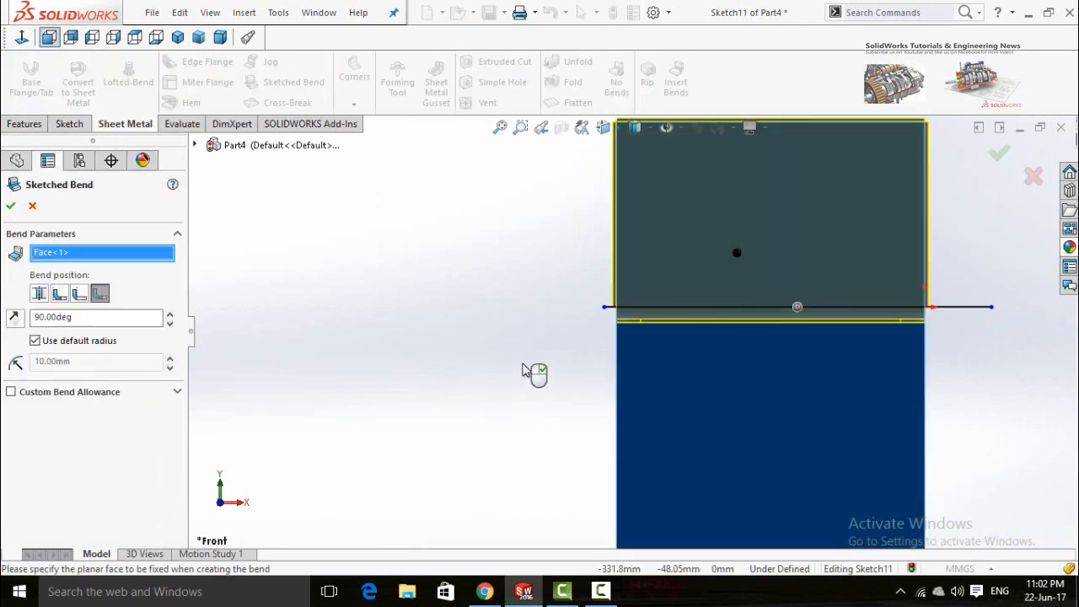
middle_click_drag(522, 367, 581, 285)
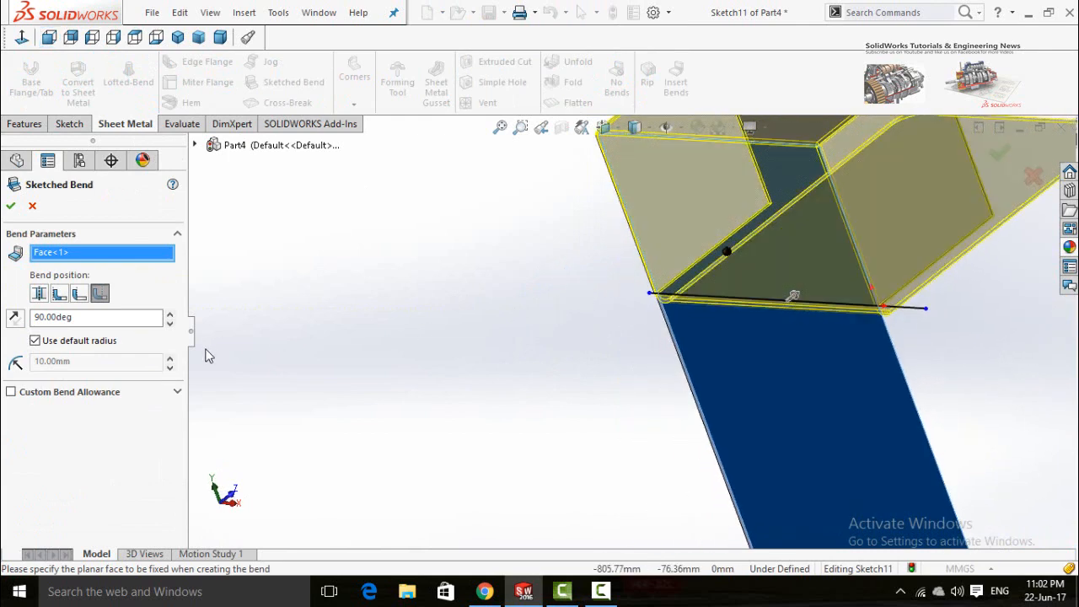
left_click(37, 343)
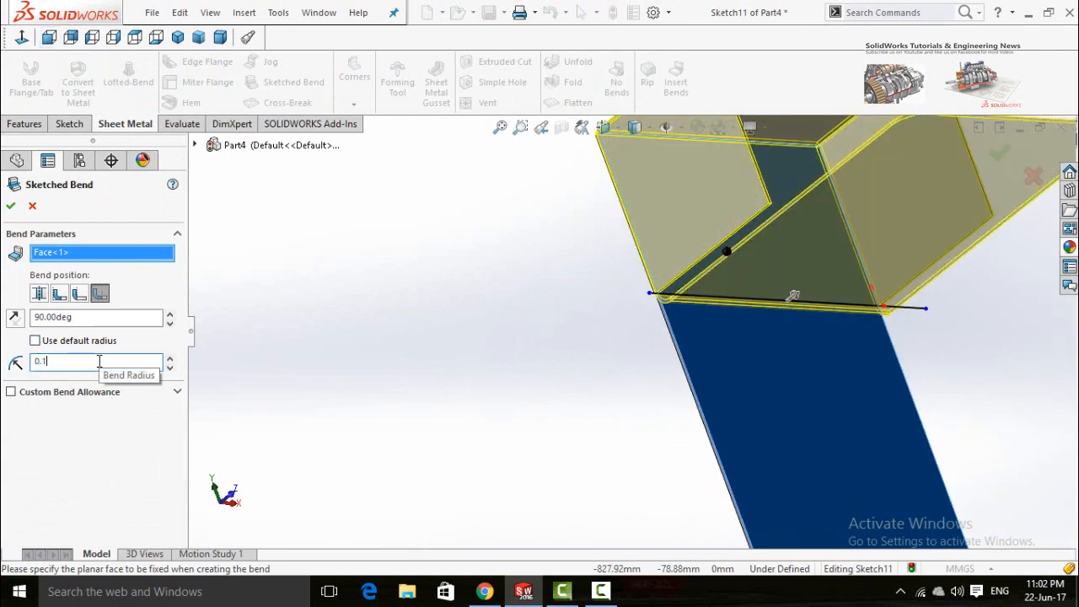
left_click(11, 208)
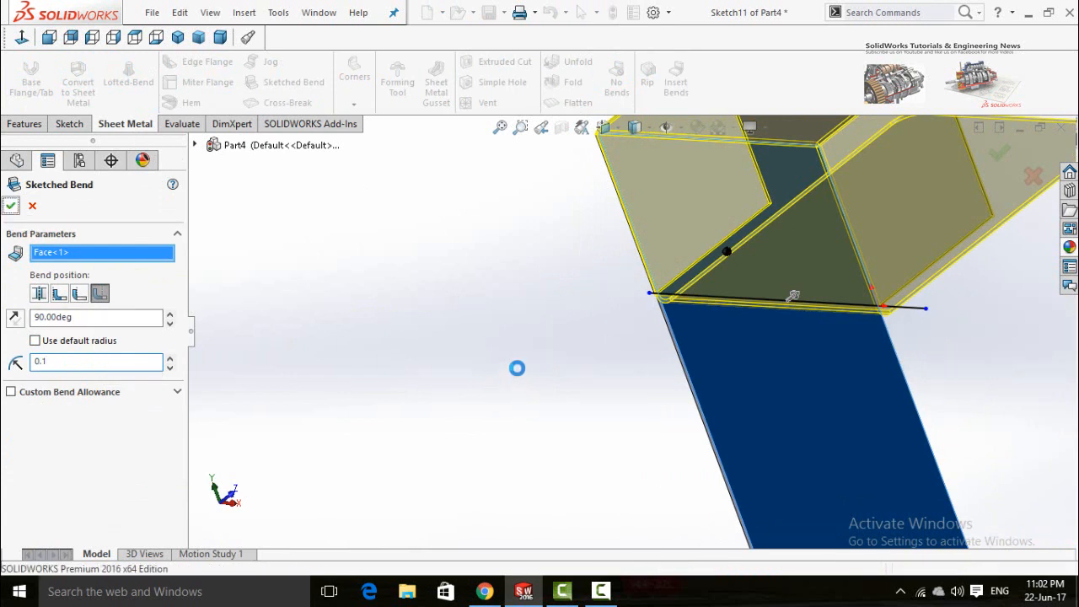
Sketch a horizontal line across the upright long panel, just beyond the side walls' upper edge and extending past both sides
scroll(534, 372, "up", 4)
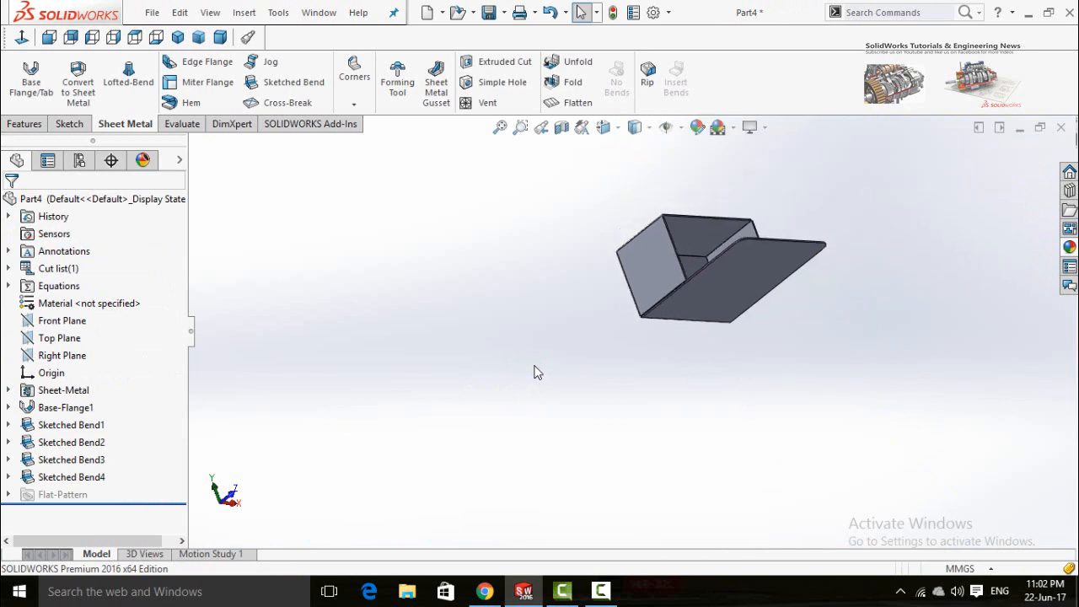
middle_click_drag(534, 371, 646, 450)
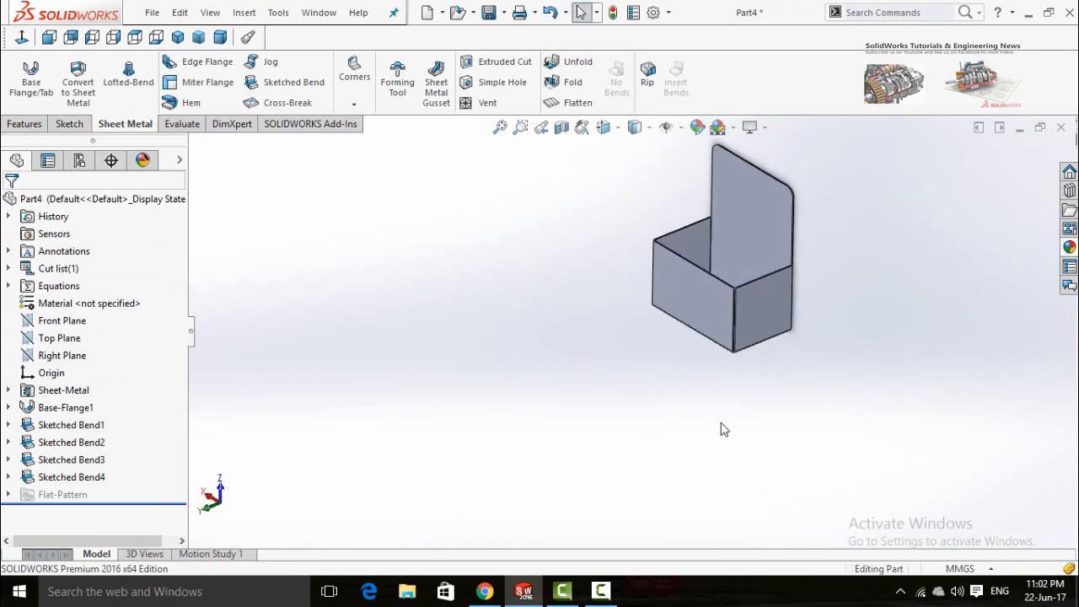
scroll(814, 246, "down", 3)
left_click(713, 216)
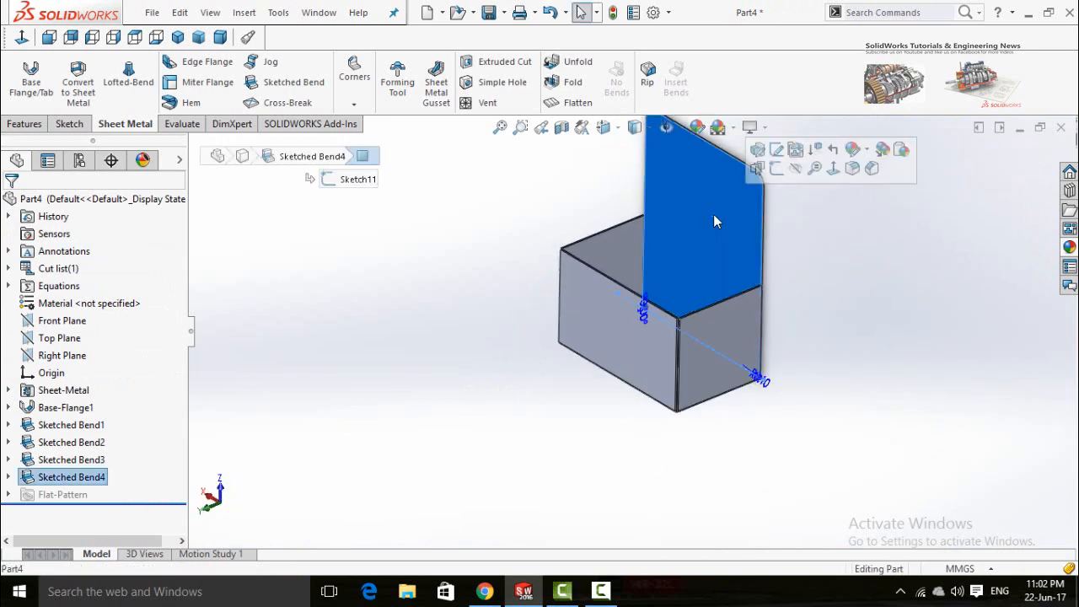
left_click(757, 168)
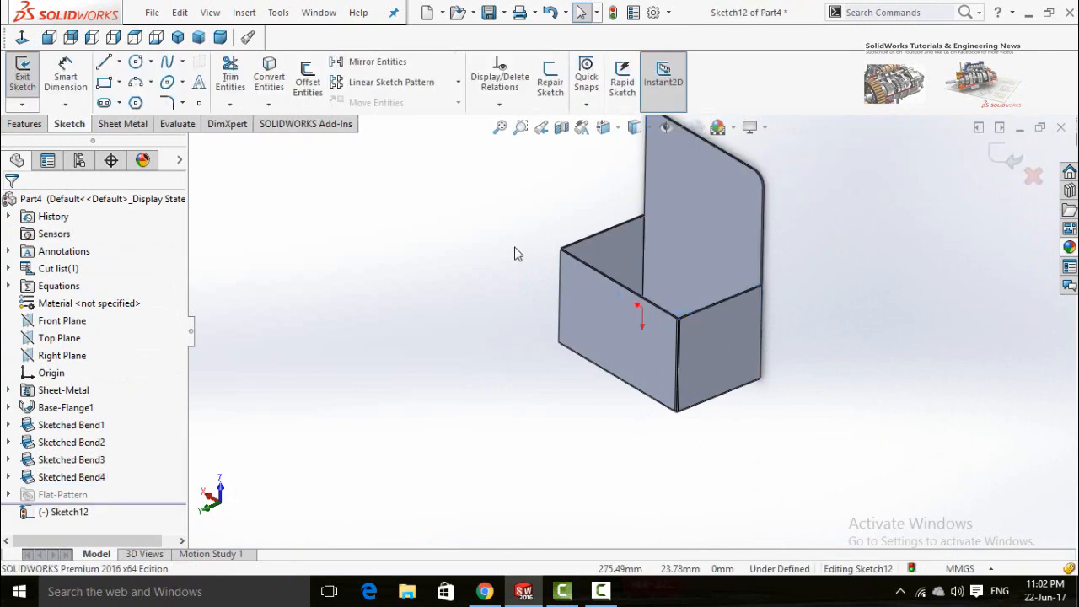
left_click(17, 38)
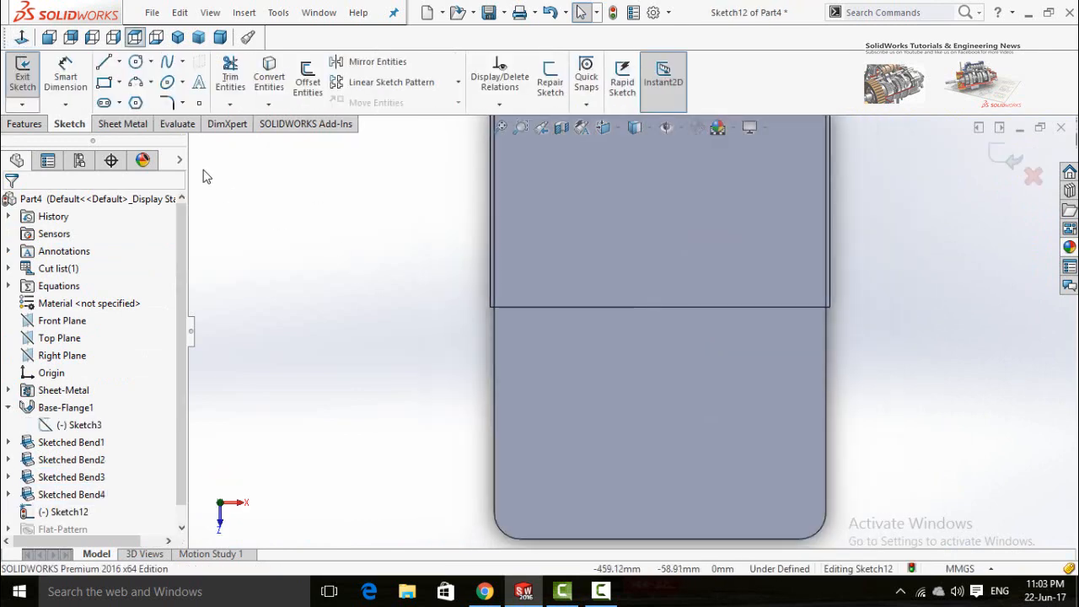
left_click(103, 66)
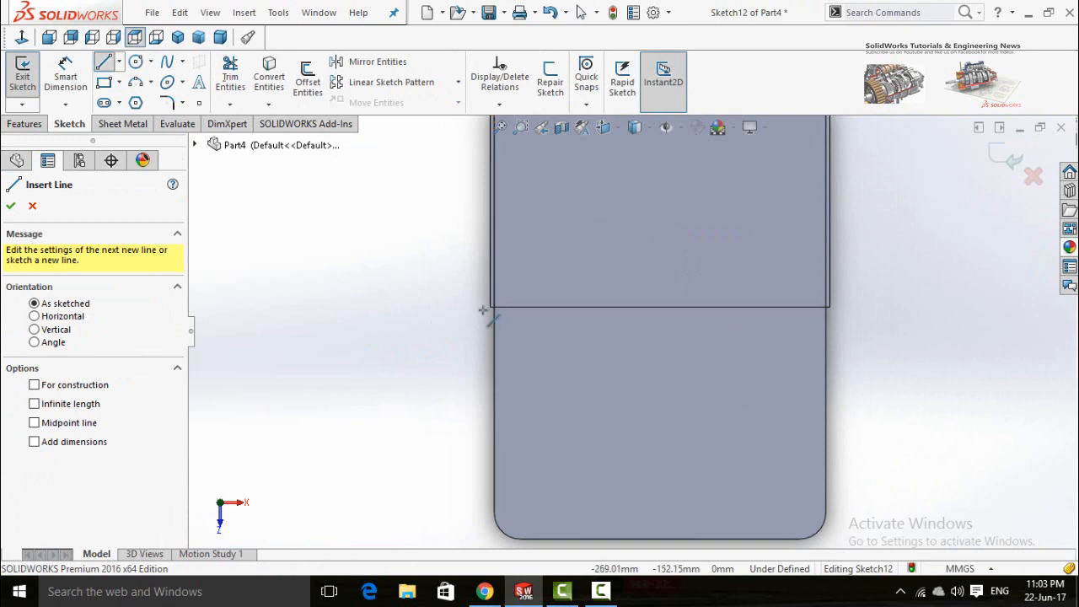
left_click(483, 310)
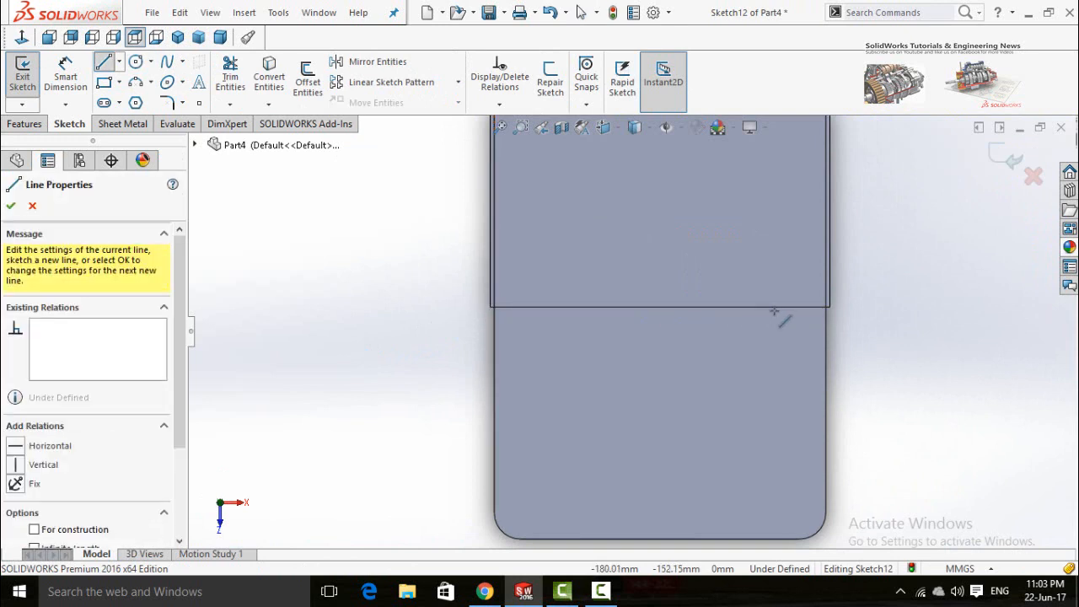
double_click(917, 309)
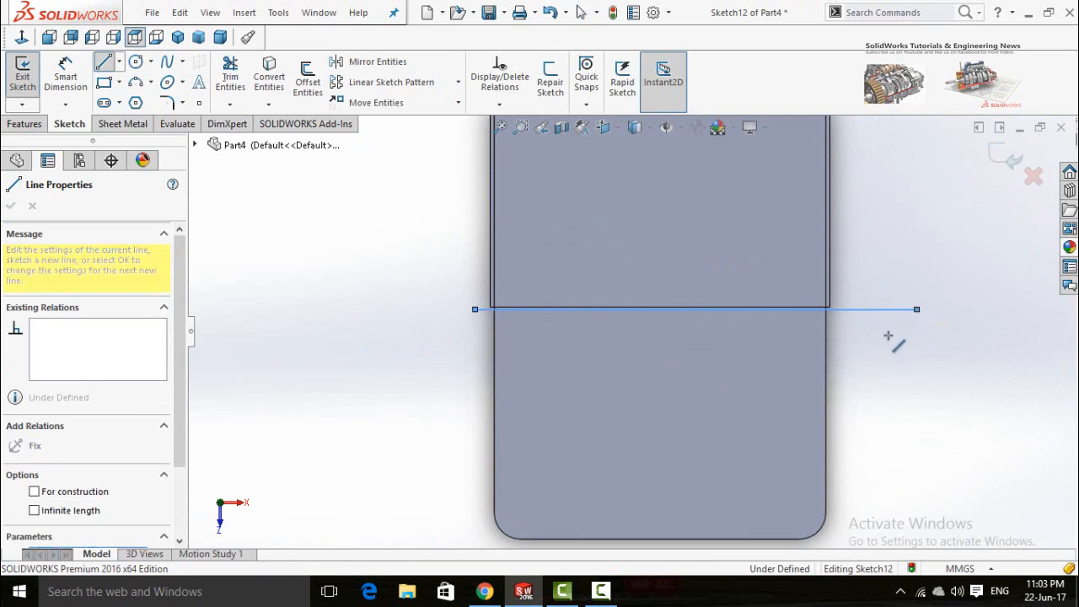
key("Escape")
Make the horizontal bend line coincident with the corner vertex at the side wall's upper edge
scroll(855, 320, "down", 4)
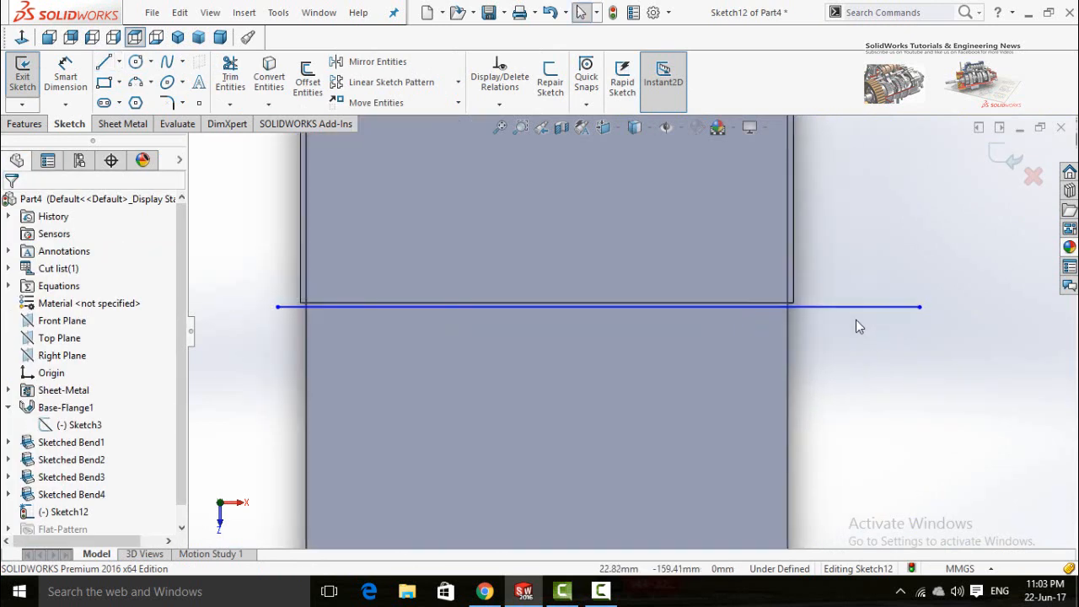
scroll(855, 326, "down", 2)
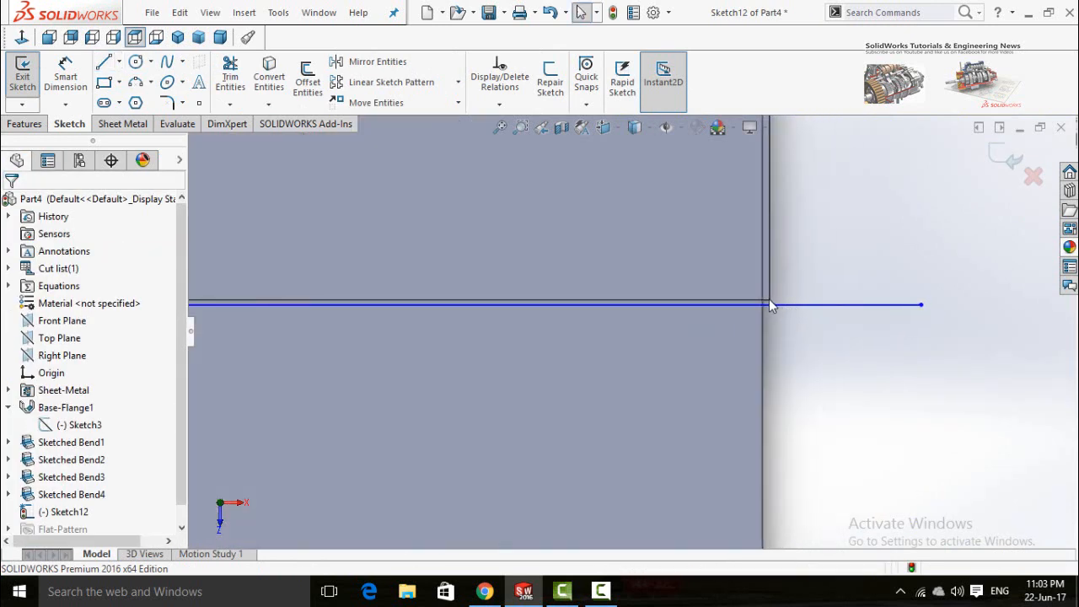
left_click(910, 312)
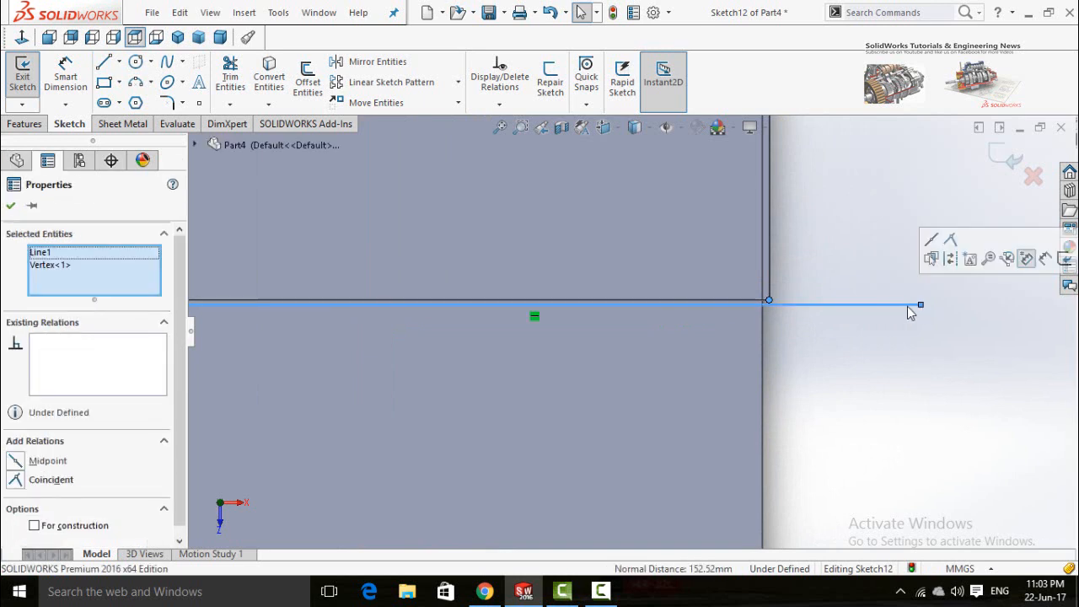
left_click(951, 239)
left_click(843, 395)
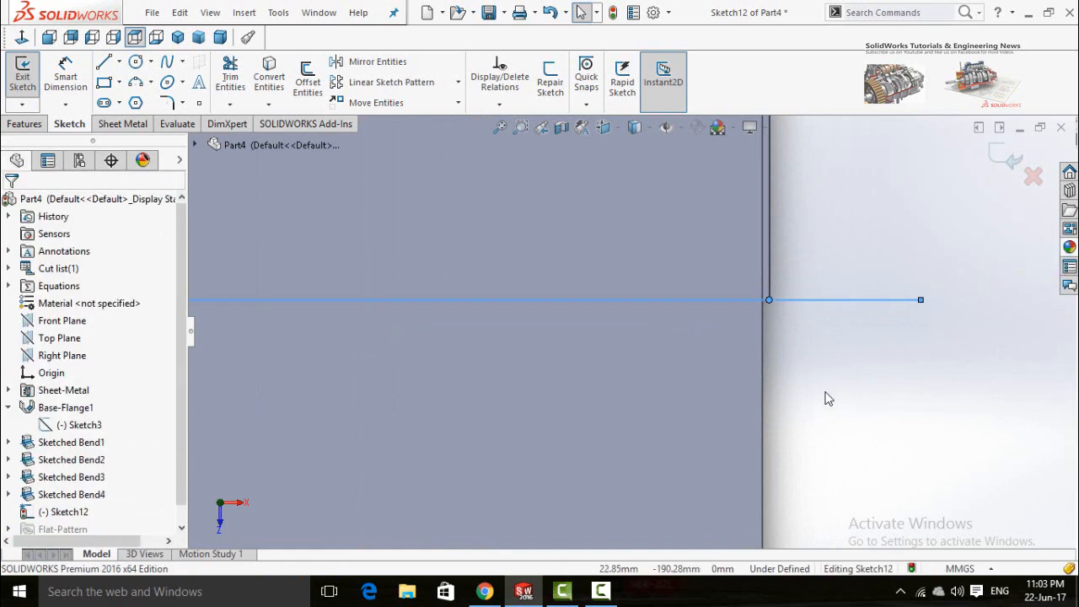
key("f")
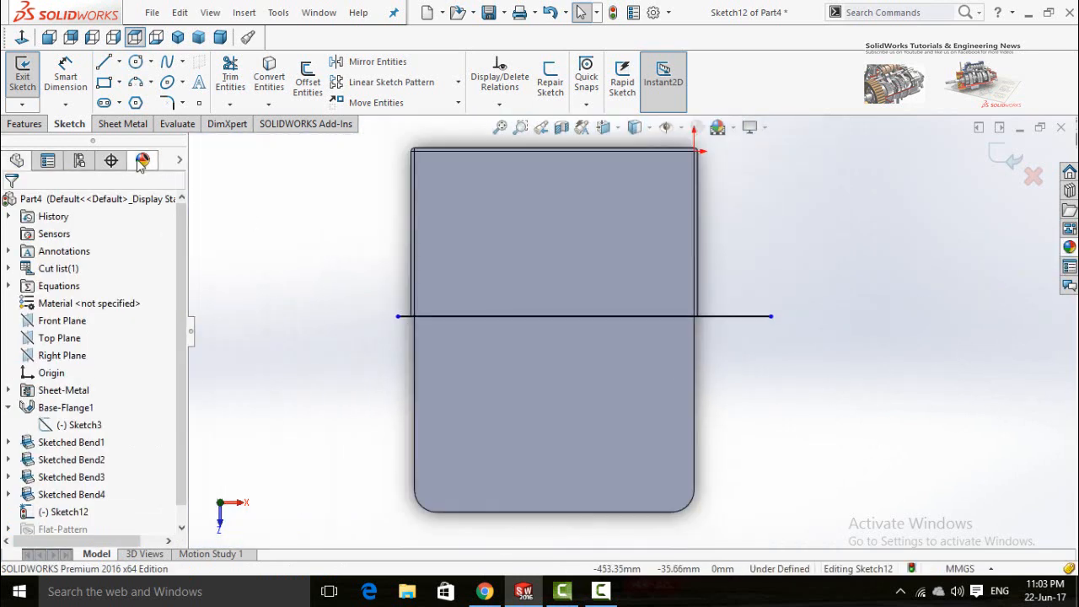
Bend the lid 45° with a Sketched Bend on the horizontal line, fixing the wall portion between the side walls and using a 0.1 mm radius
left_click(123, 124)
left_click(283, 90)
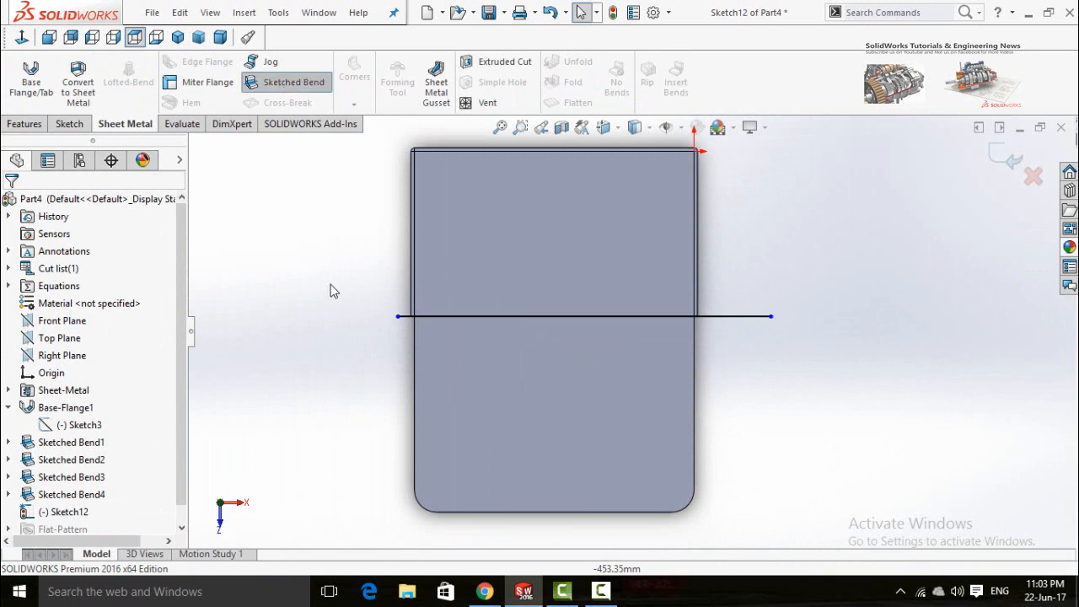
middle_click_drag(350, 283, 375, 240)
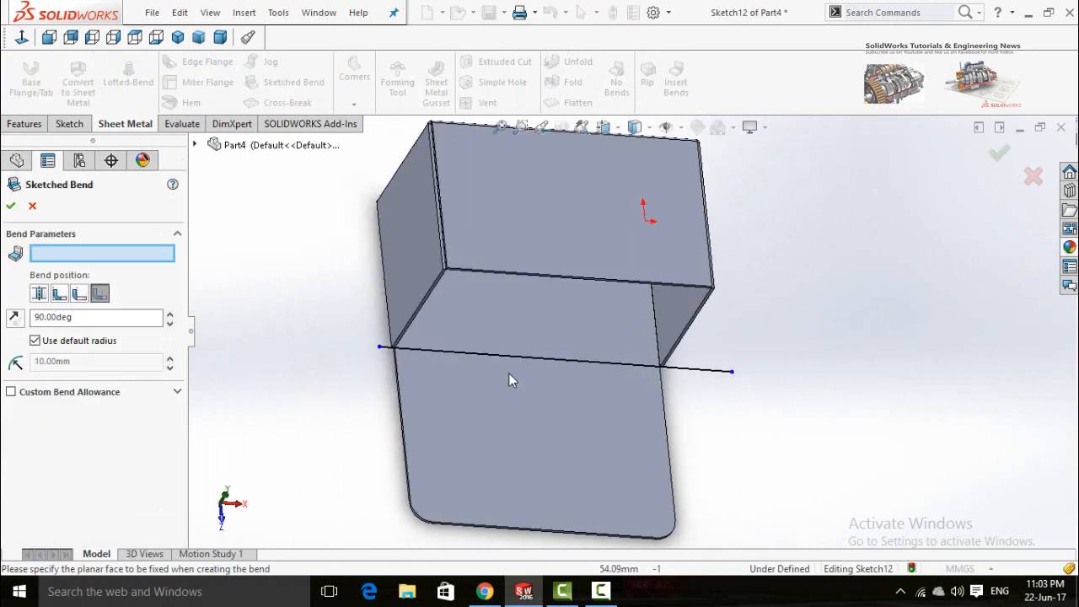
left_click(503, 314)
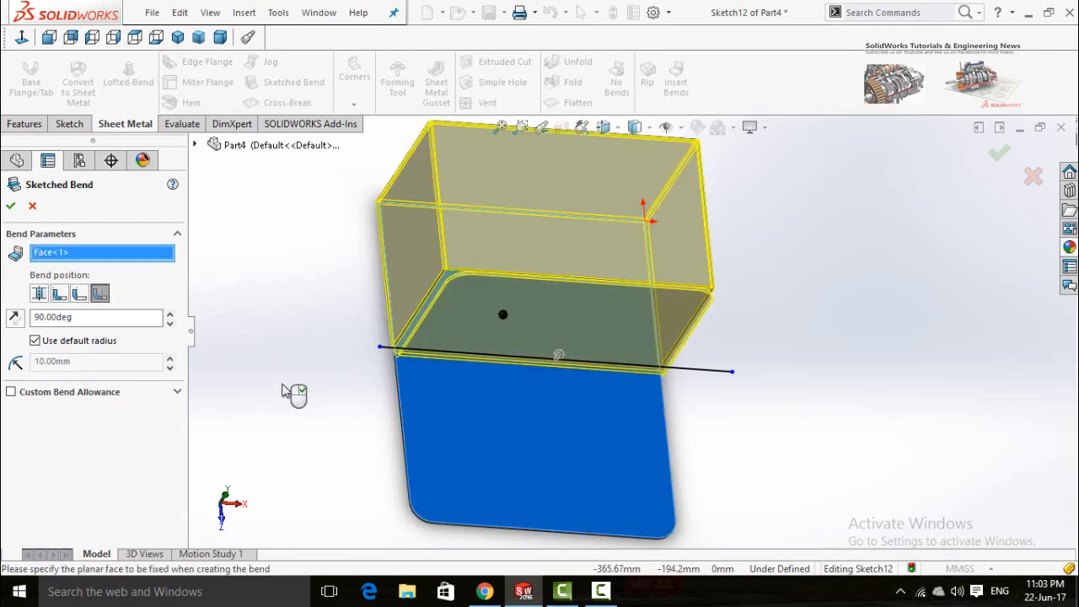
middle_click_drag(319, 379, 175, 441)
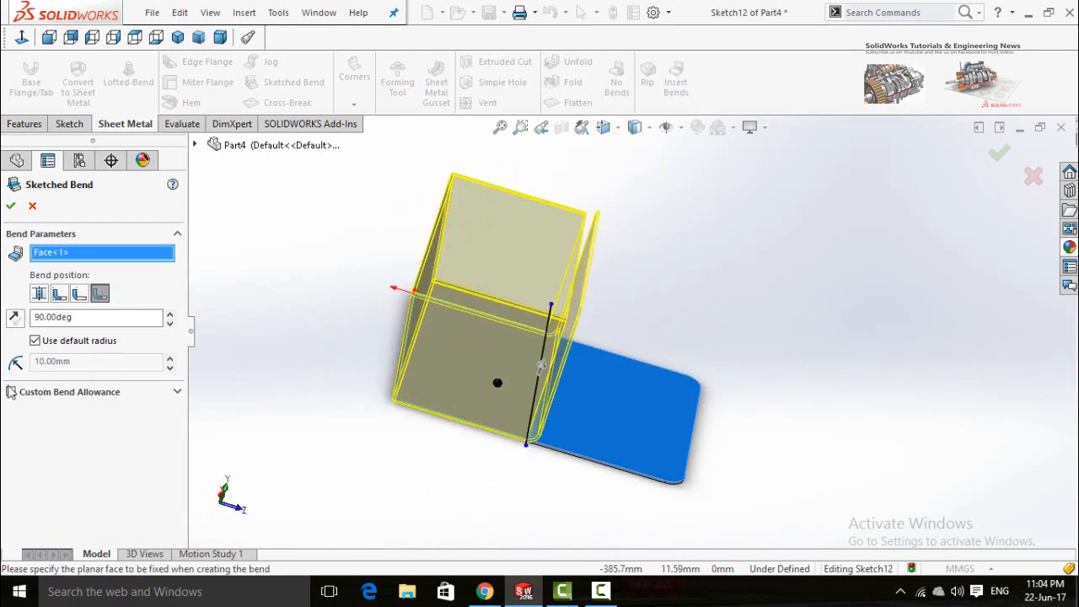
left_click(36, 341)
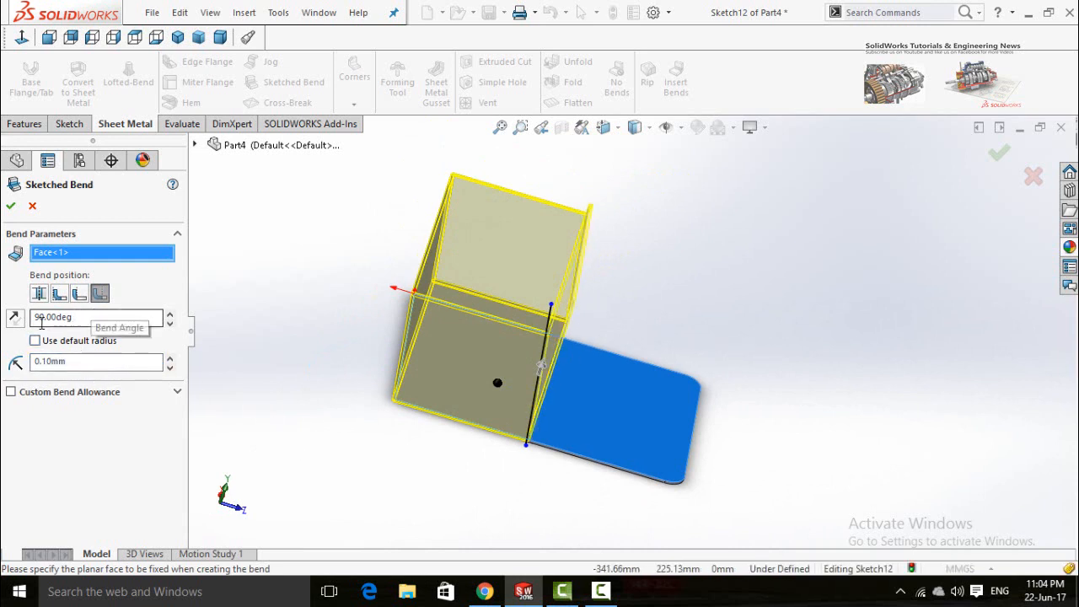
double_click(85, 316)
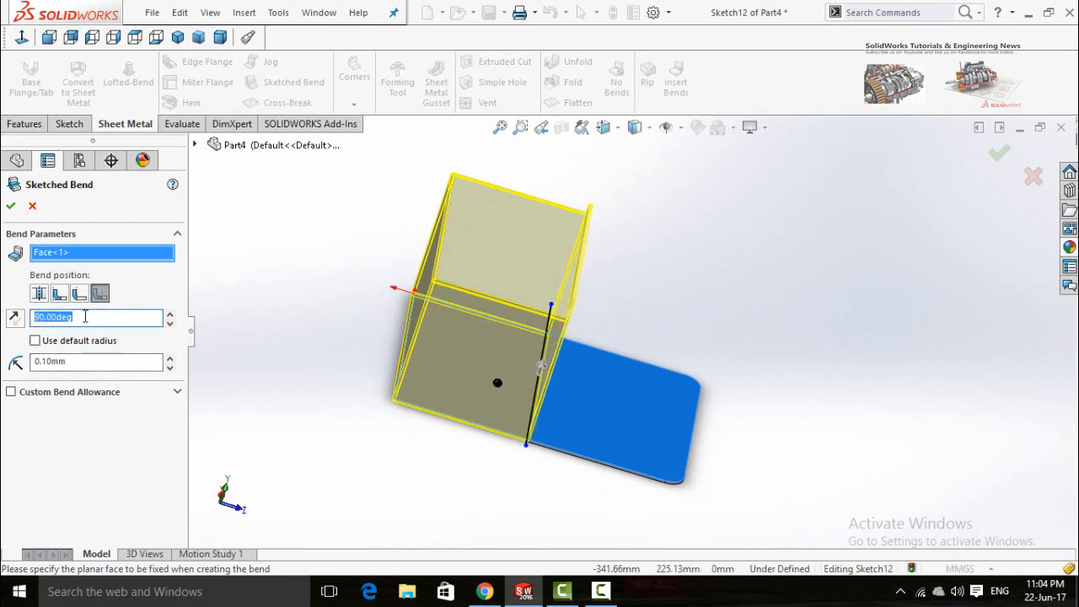
type("45")
key("Return")
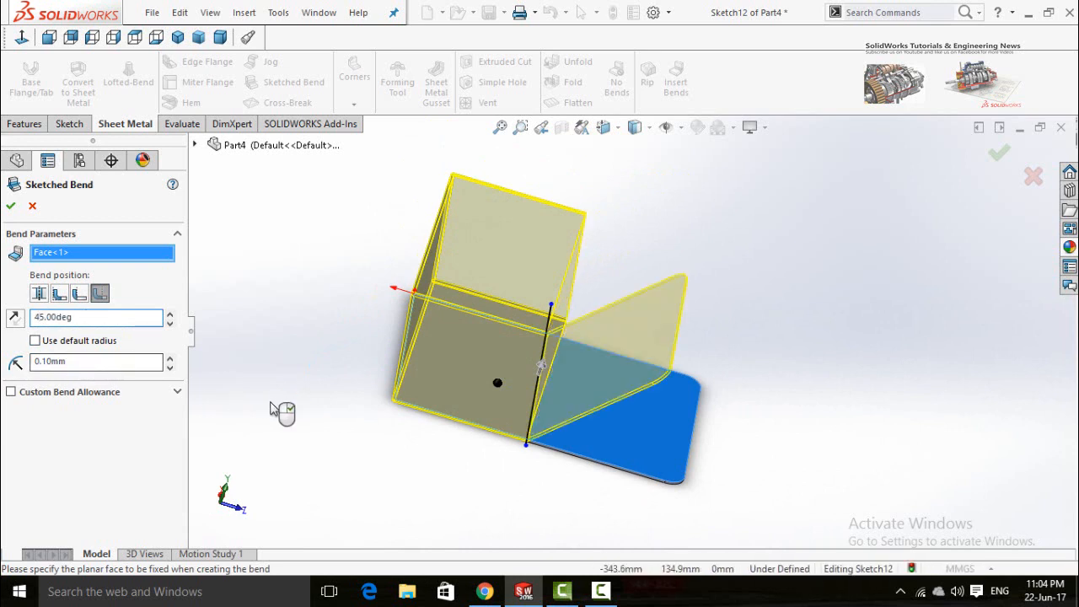
left_click(12, 206)
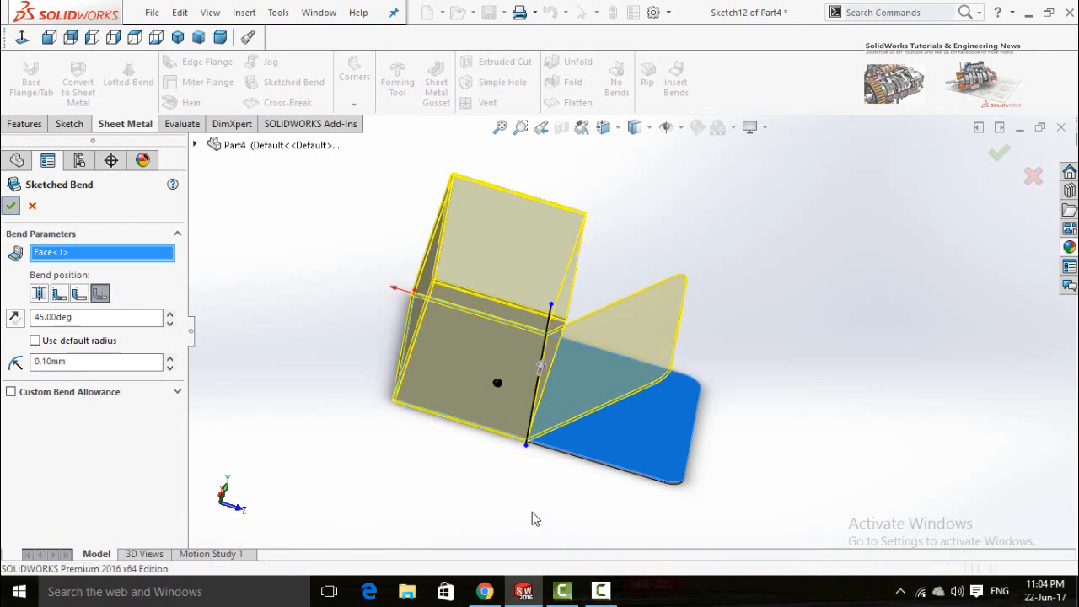
Start a sketch on the lid's face and draw a horizontal line near its rounded end, extending past both sides
middle_click_drag(487, 470, 613, 448)
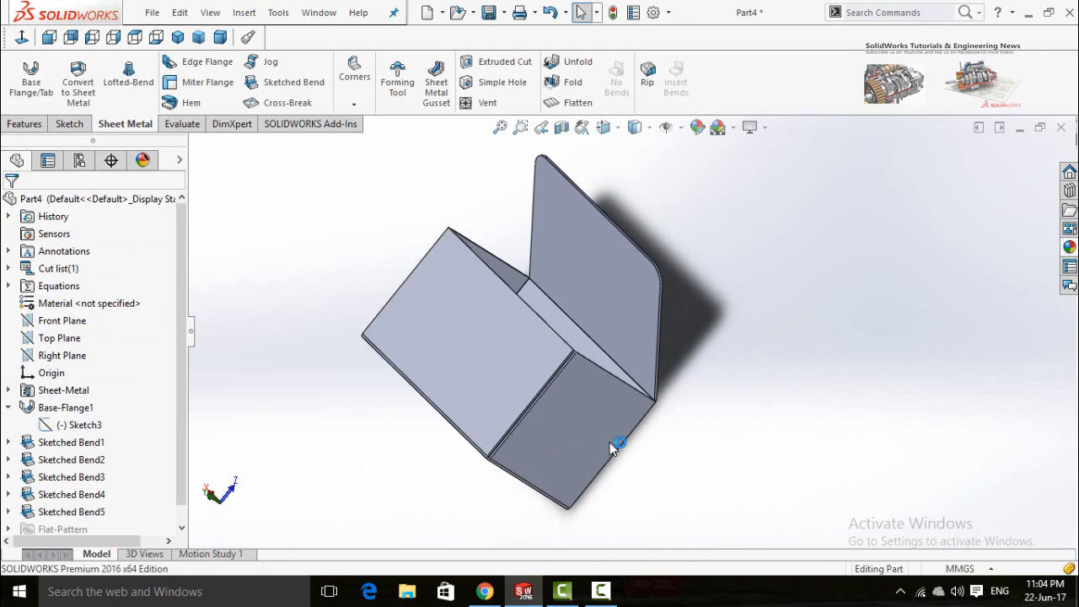
left_click(622, 262)
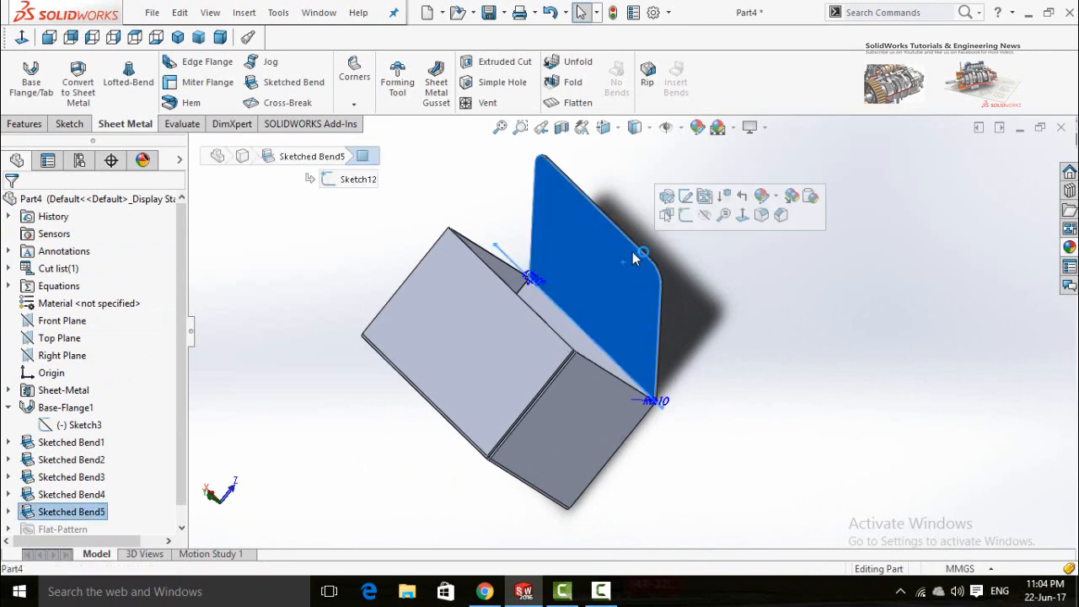
left_click(689, 219)
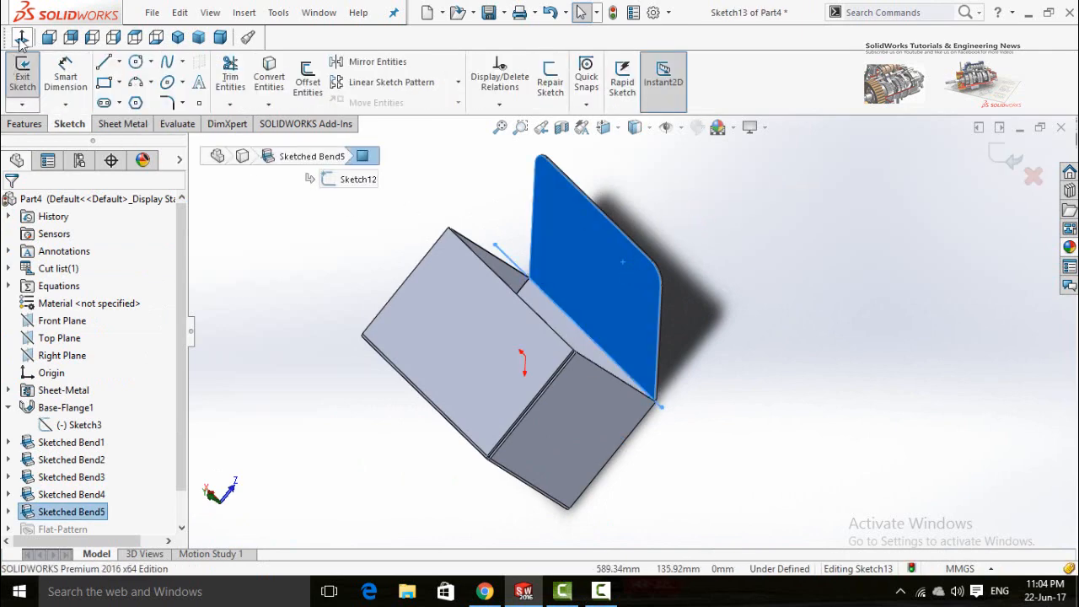
left_click(104, 62)
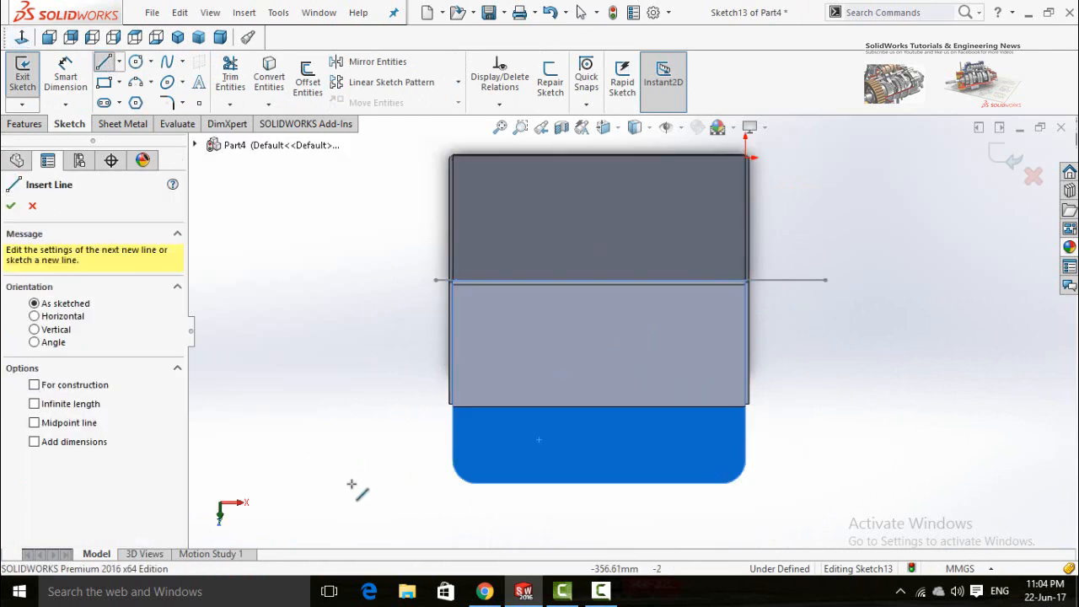
left_click(390, 455)
left_click(796, 455)
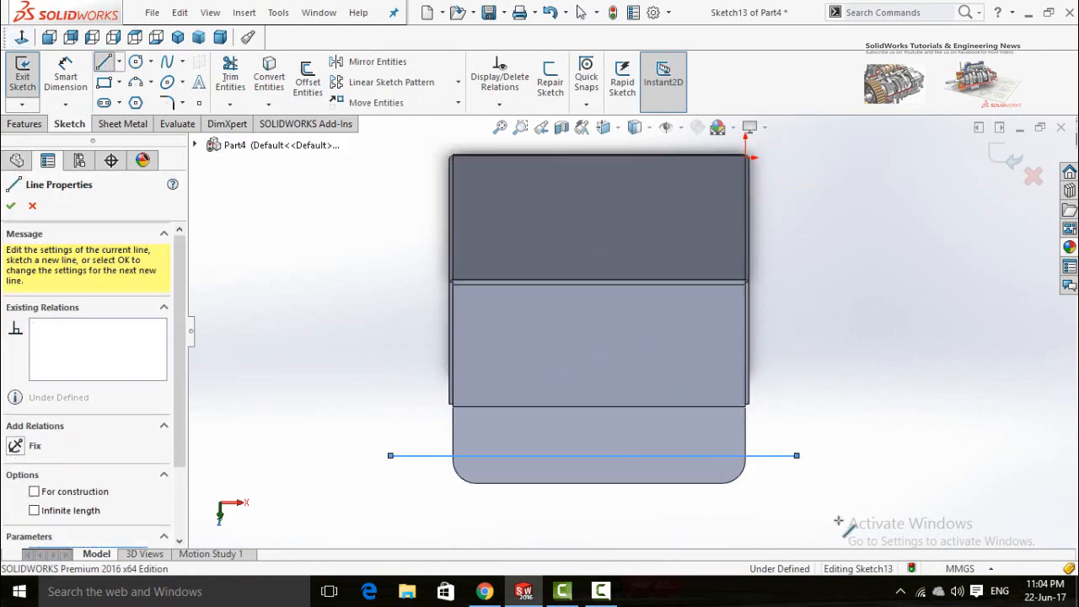
key("Escape")
Dimension the line at 25.4 mm from the lid's free edge
right_click_drag(869, 453, 855, 413)
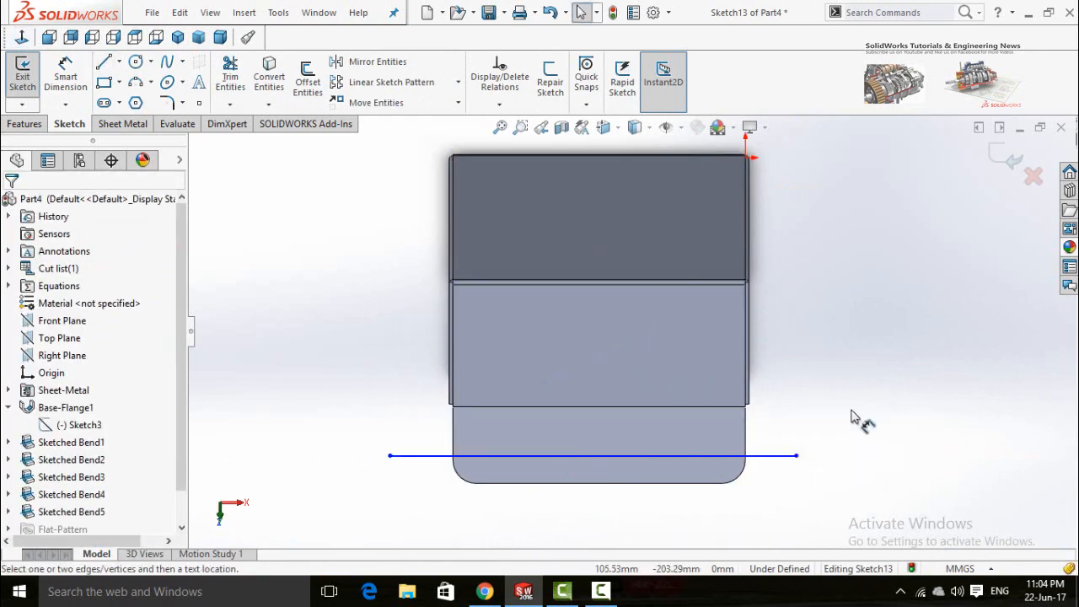
left_click(683, 456)
left_click(670, 482)
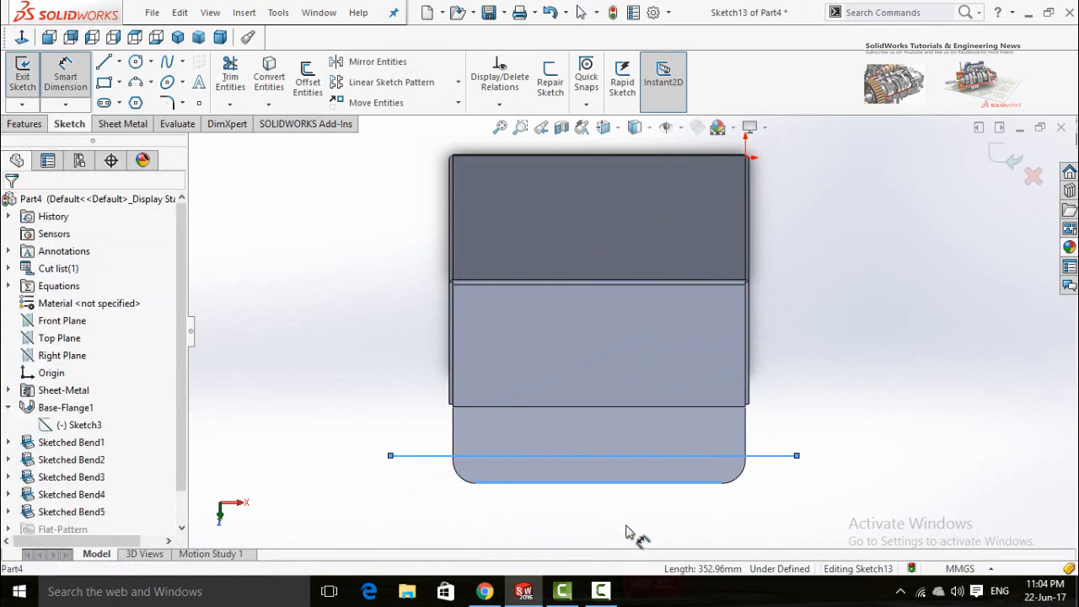
left_click(449, 536)
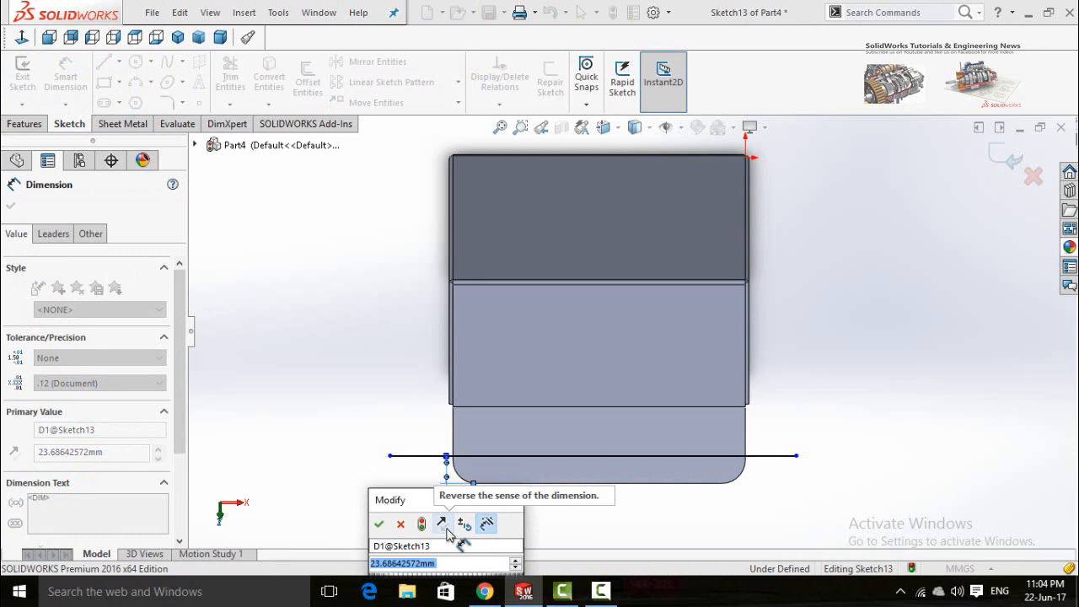
type("25.4")
key("Return")
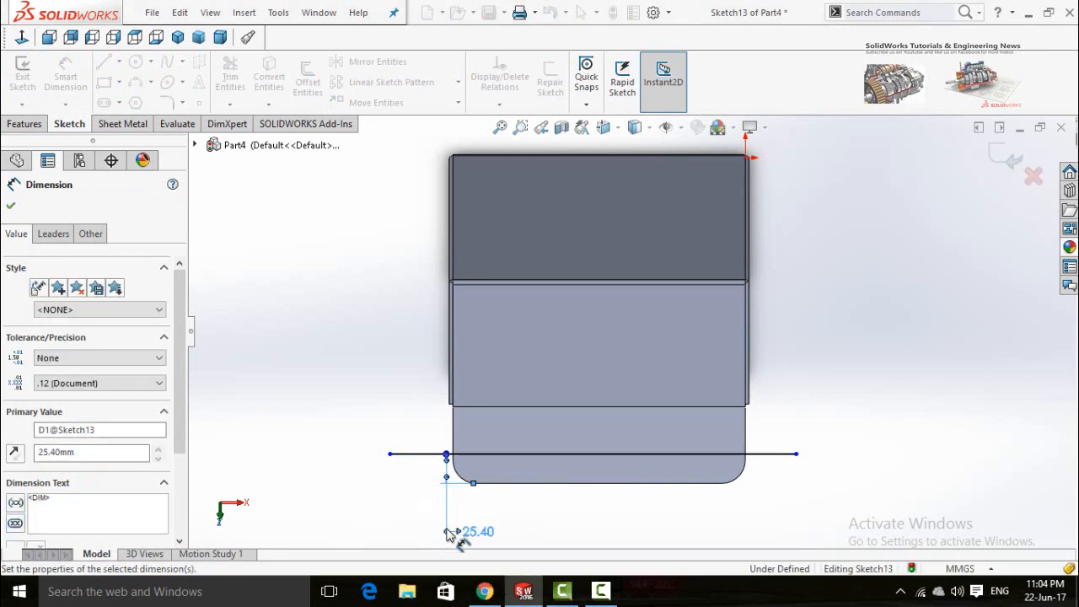
Bend the lid's end strip 100° with a Sketched Bend on the new line, fixing the main lid panel and using a 0.1 mm radius
left_click(23, 125)
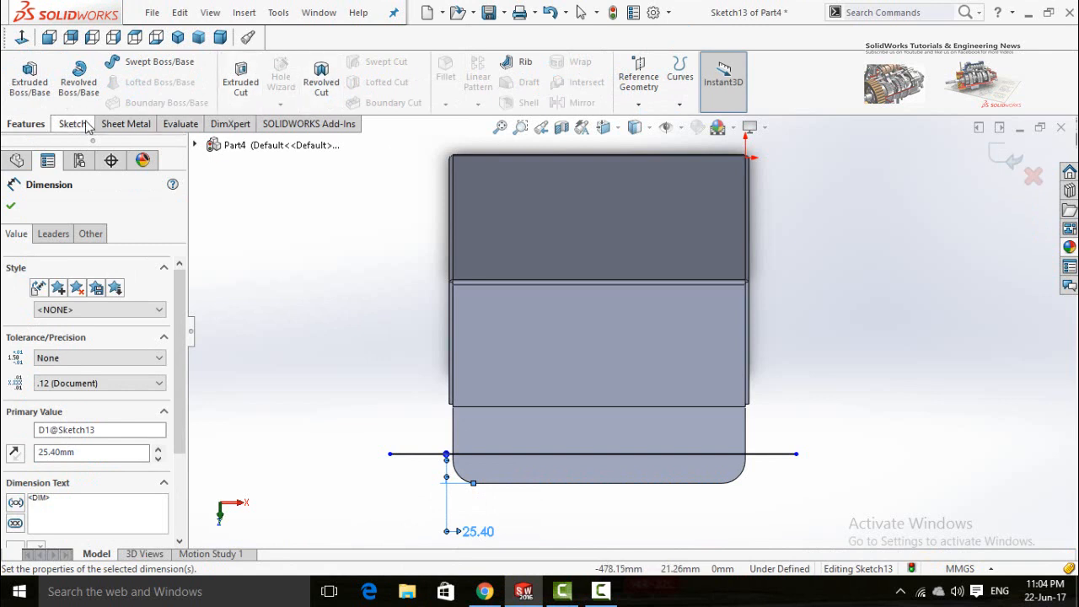
left_click(131, 124)
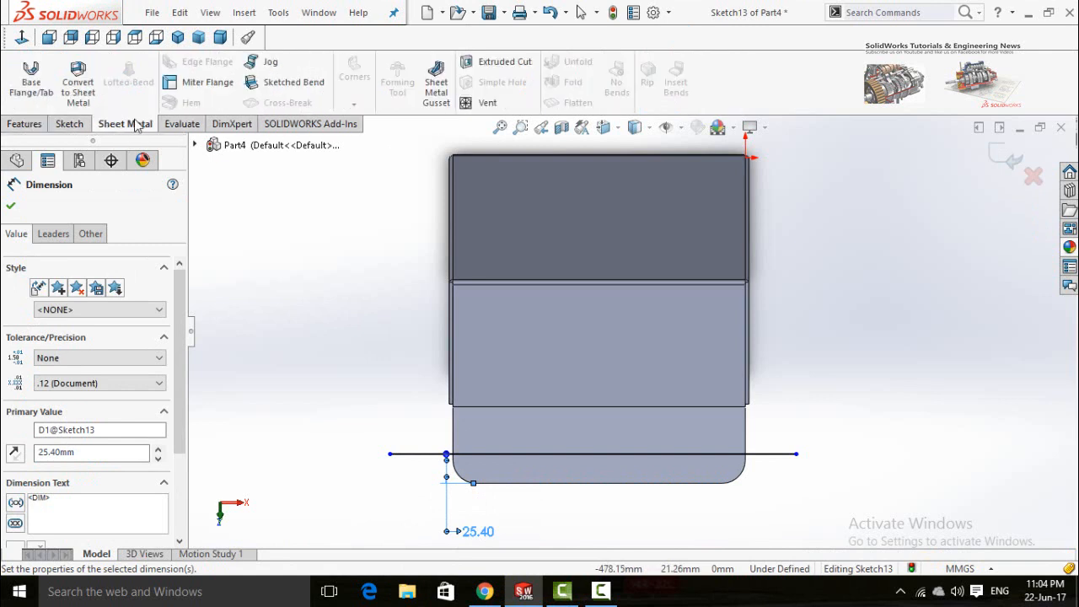
left_click(271, 88)
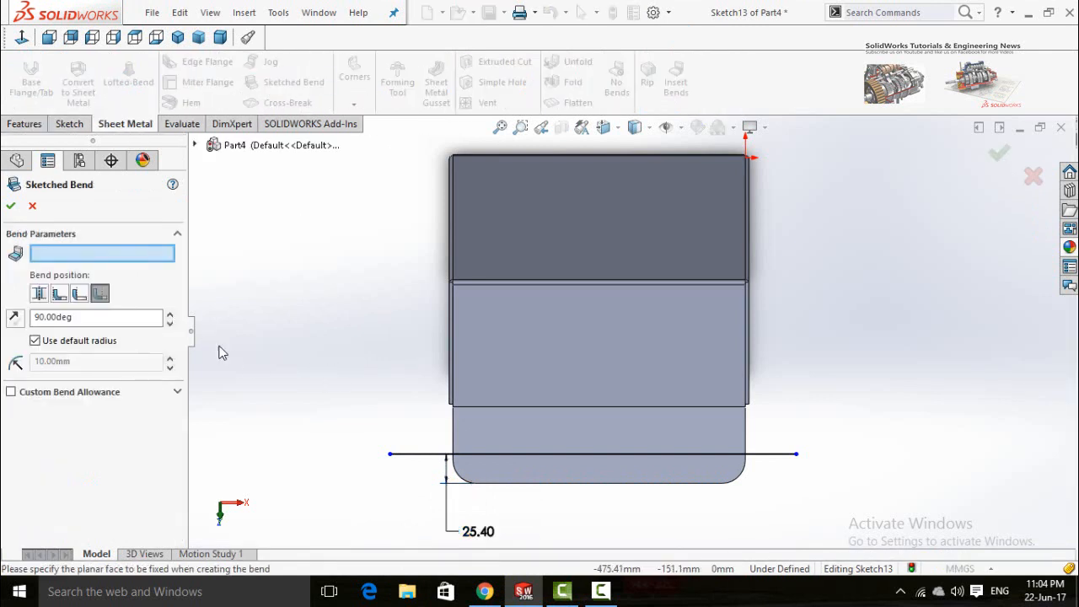
left_click(487, 427)
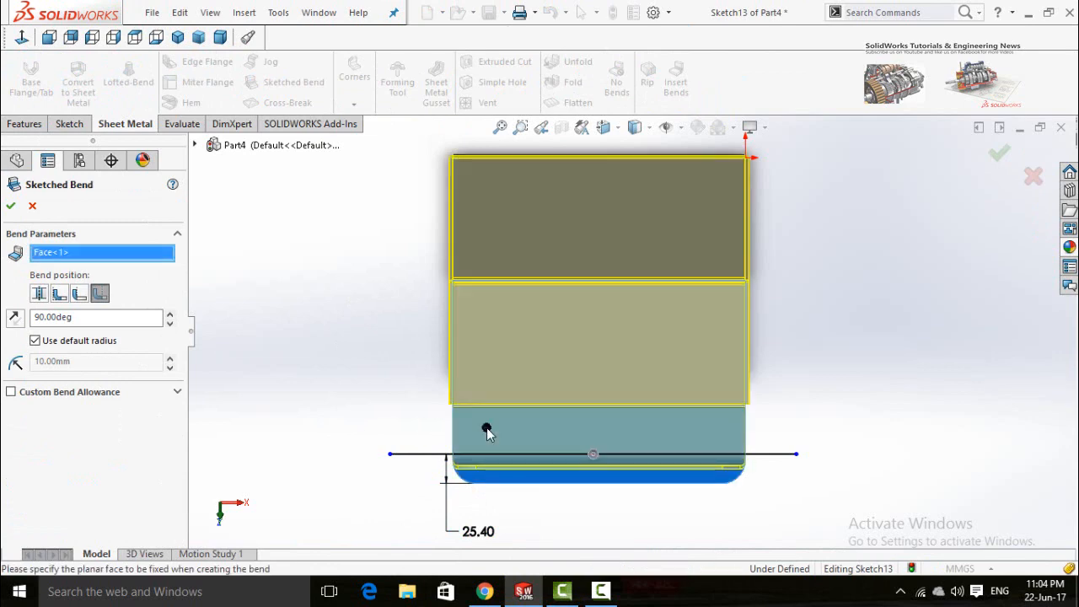
middle_click_drag(318, 384, 353, 217)
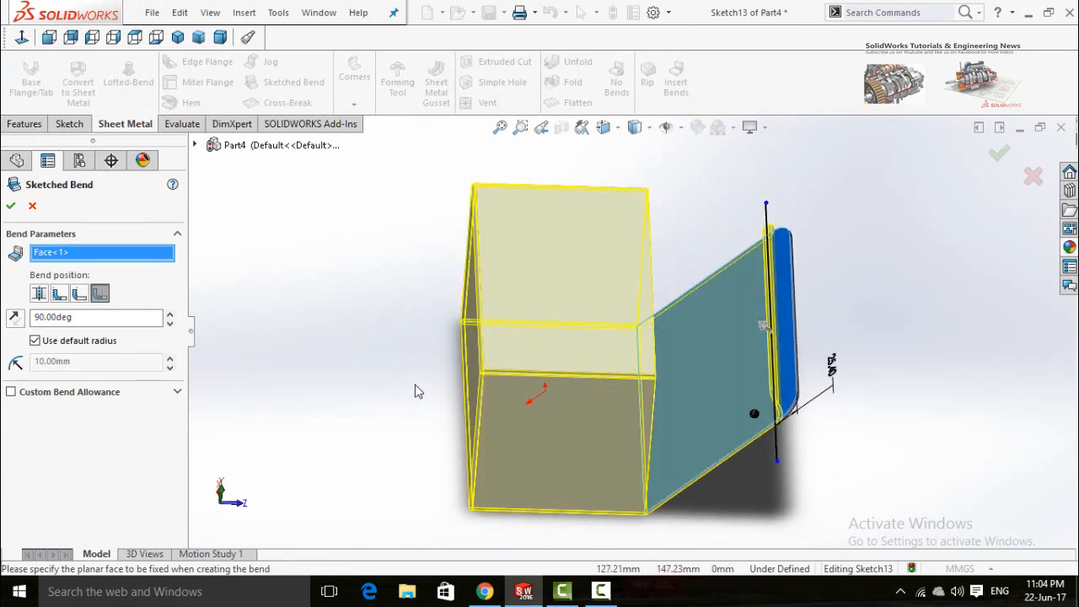
middle_click_drag(415, 391, 378, 313)
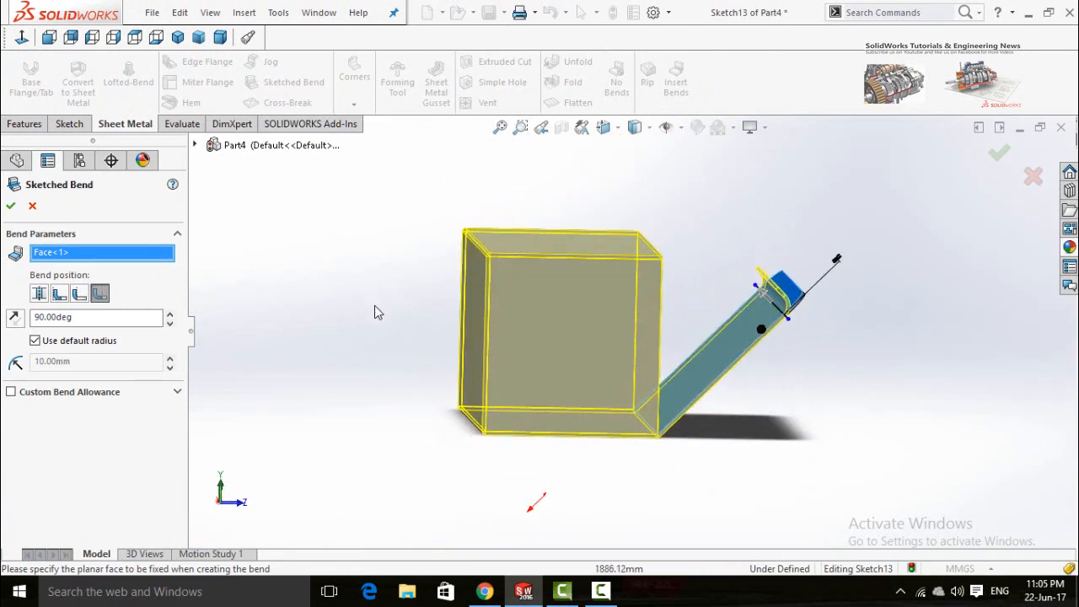
left_click(34, 340)
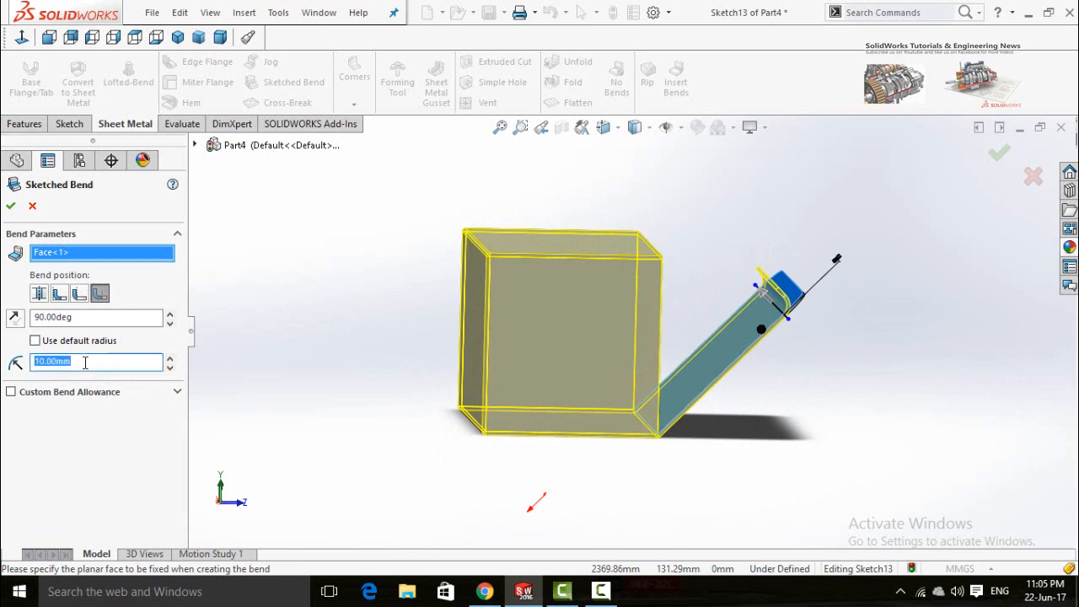
type("0.1")
left_click(283, 356)
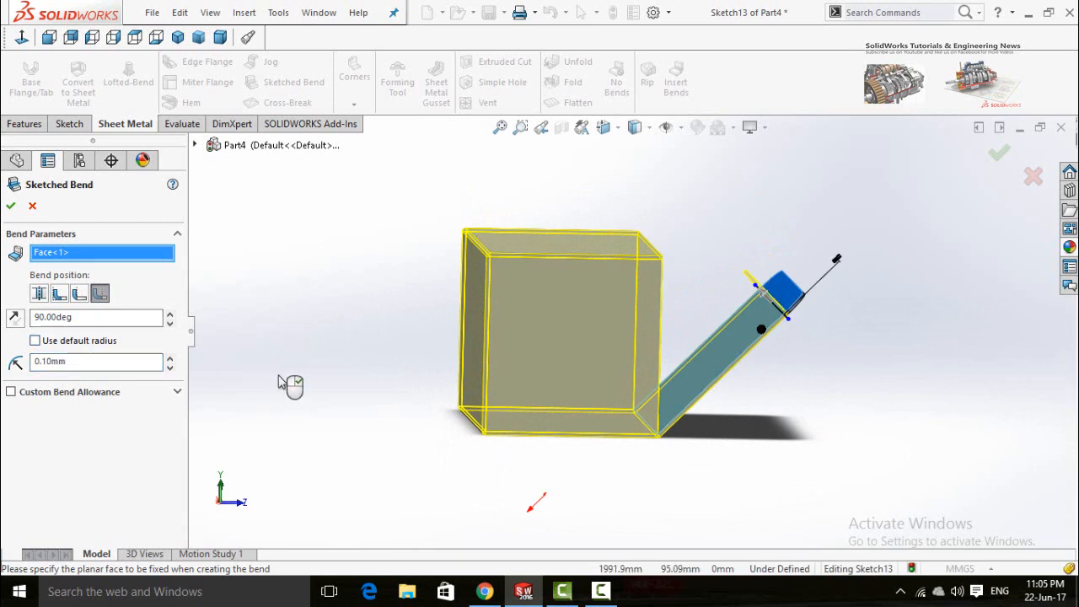
left_click(93, 320)
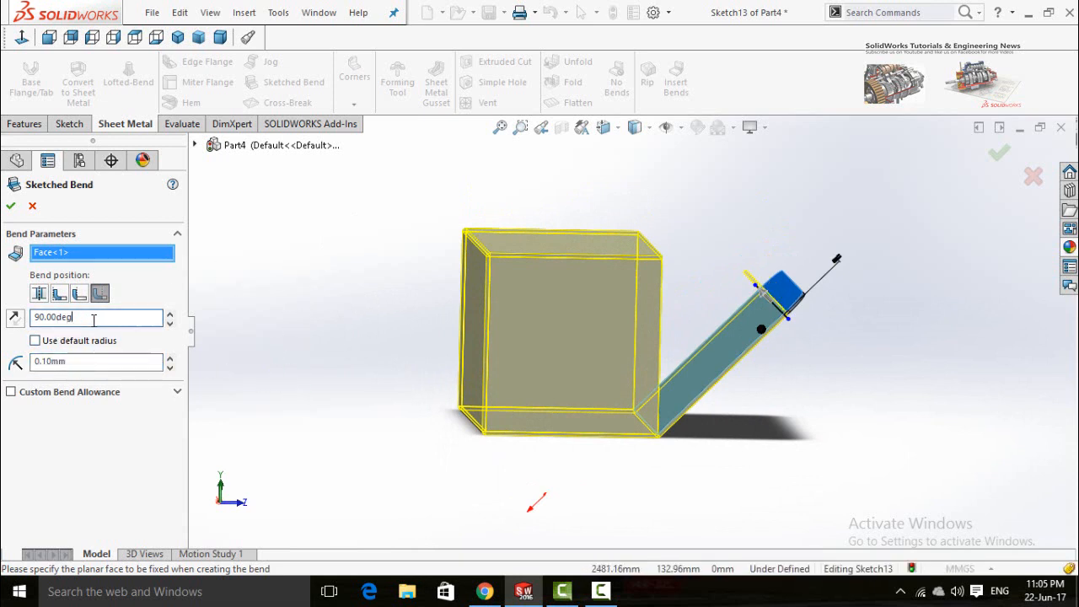
double_click(93, 320)
type("100")
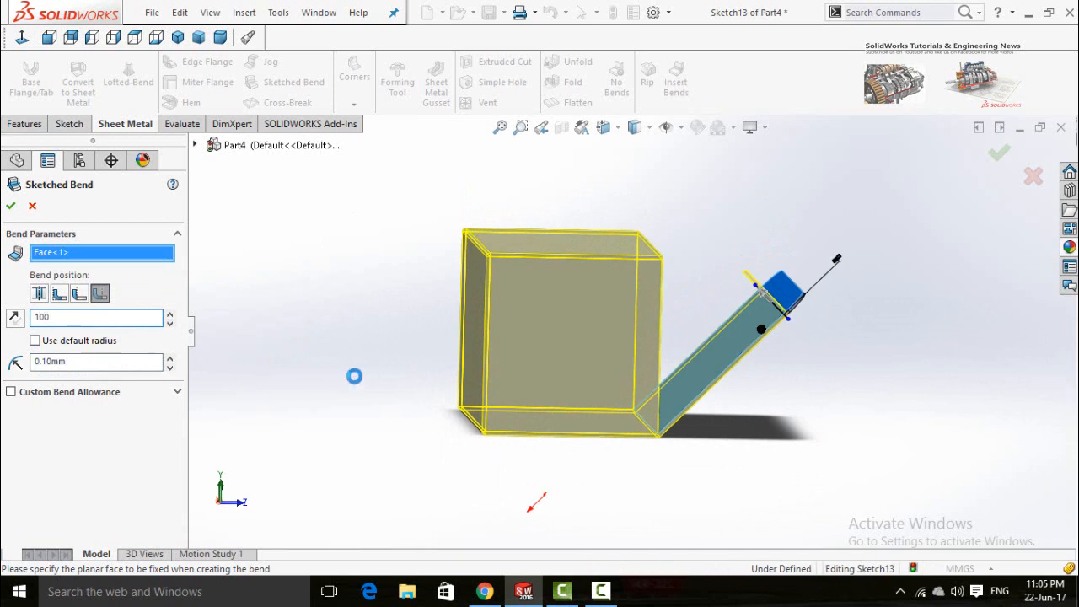
key("Return")
left_click(10, 207)
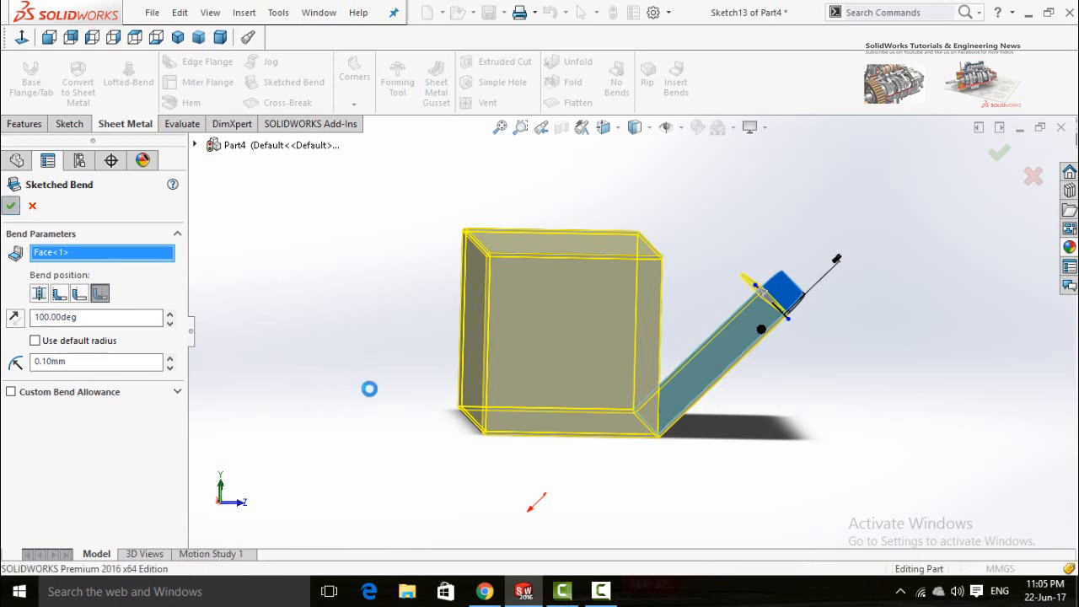
Select the whole part and open the Carpet appearances of the Fabric category
mouse_move(373, 396)
middle_mouse_down()
mouse_move(410, 433)
mouse_move(349, 380)
mouse_move(373, 245)
mouse_move(446, 303)
mouse_move(409, 433)
mouse_move(354, 366)
mouse_move(385, 250)
mouse_move(407, 335)
mouse_move(409, 320)
mouse_move(399, 321)
mouse_move(442, 374)
middle_mouse_up()
scroll(831, 348, "up", 1)
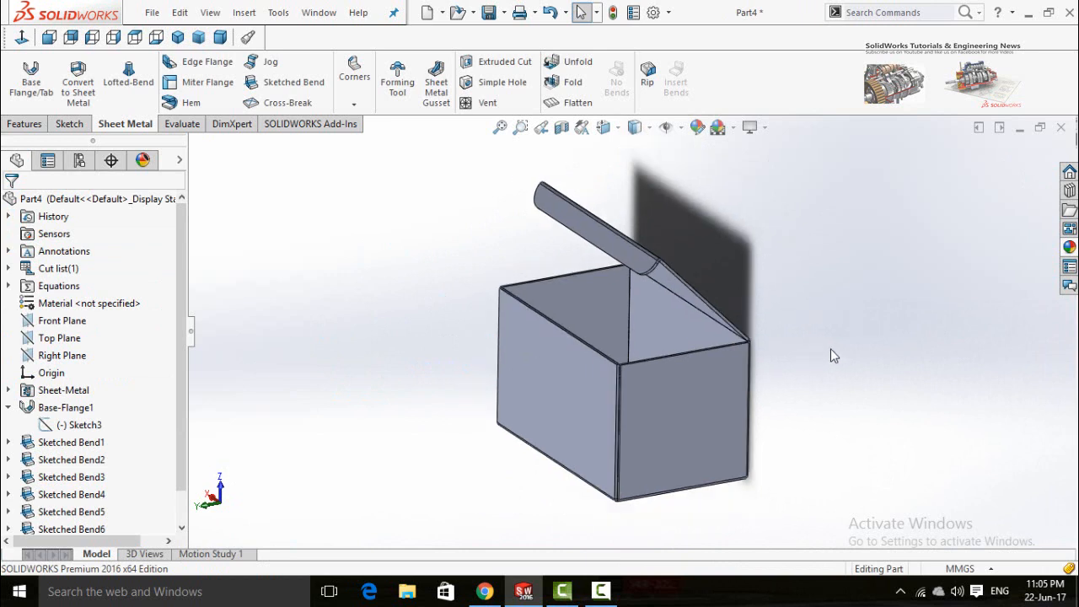
left_click(23, 201)
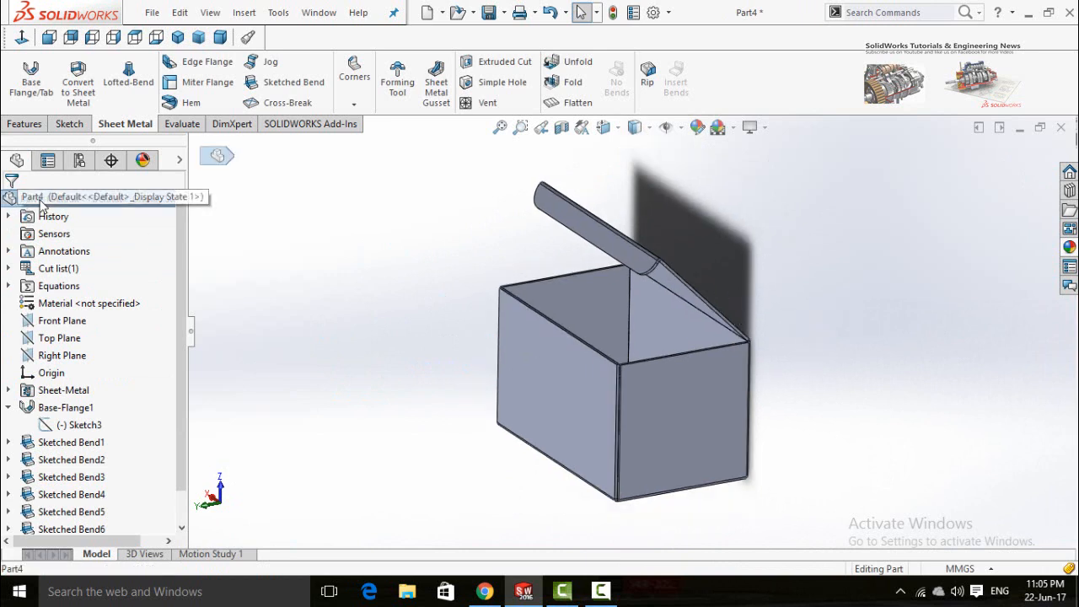
left_click(1069, 248)
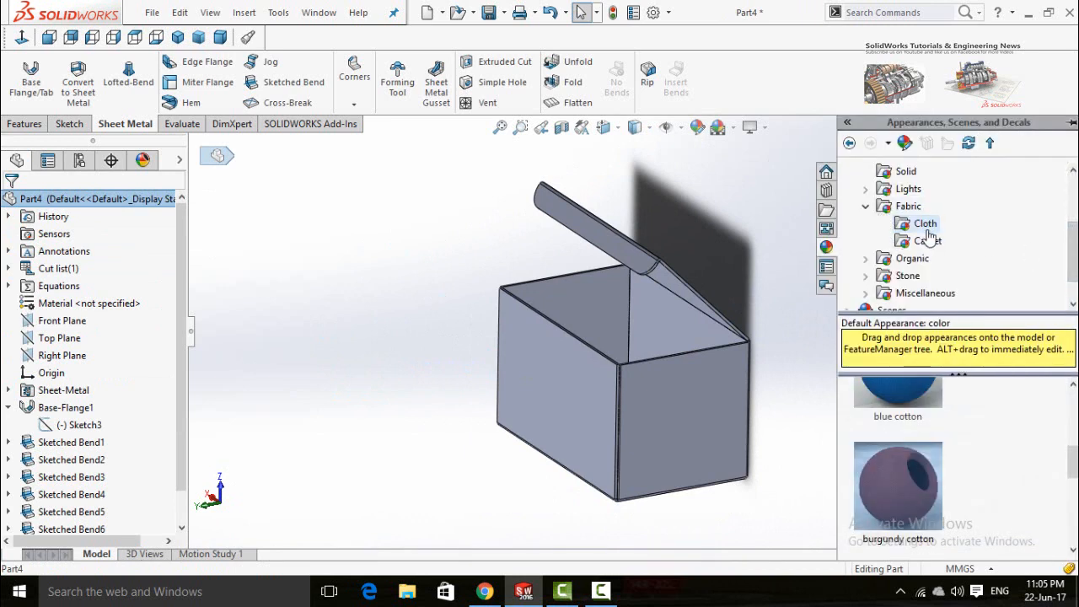
left_click(927, 241)
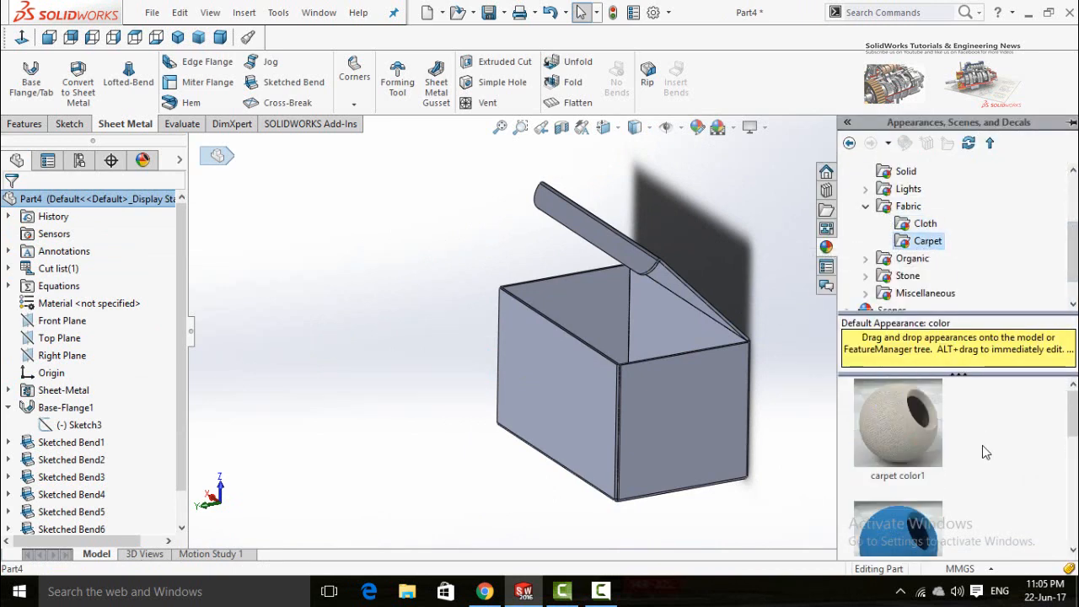
Try the carpet color4 and carpet color5 appearances on the whole part
scroll(990, 455, "down", 2)
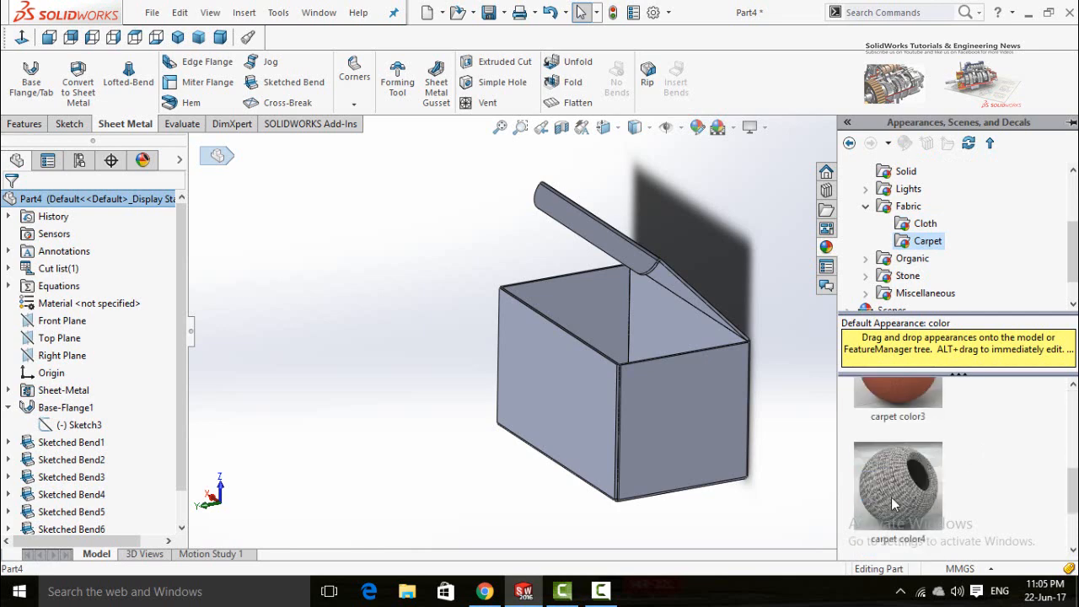
double_click(890, 497)
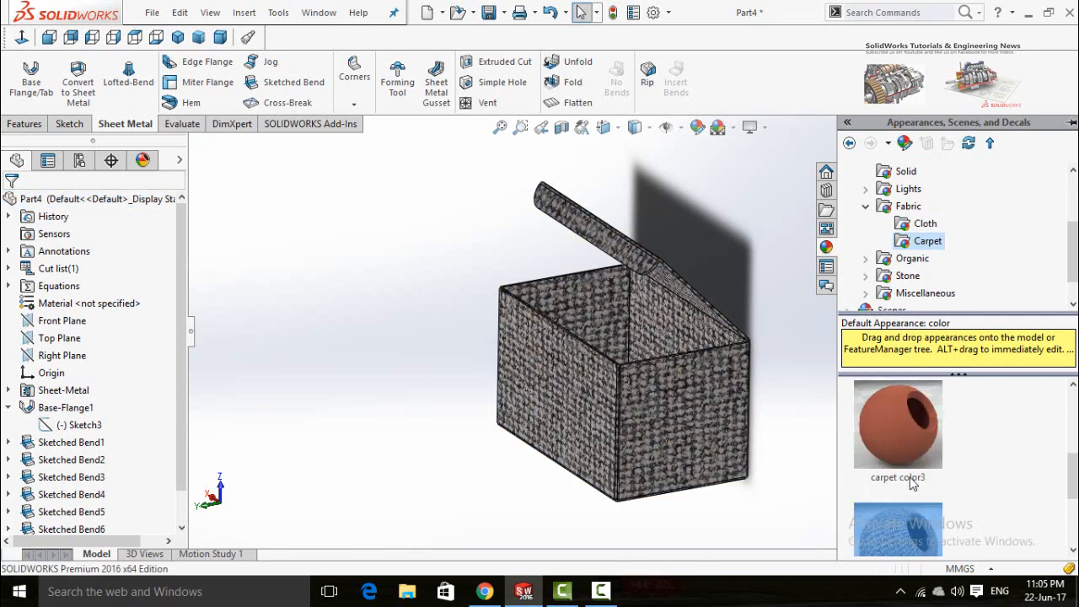
scroll(912, 482, "down", 2)
left_click(914, 482)
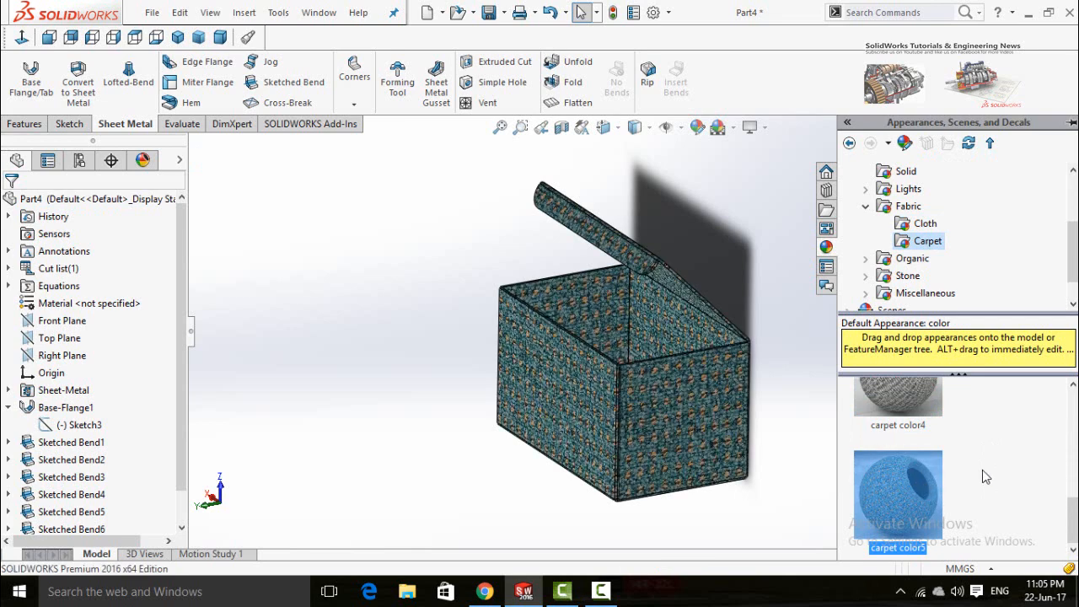
Apply the carpet color3 appearance to the whole part
scroll(982, 477, "up", 2)
double_click(888, 398)
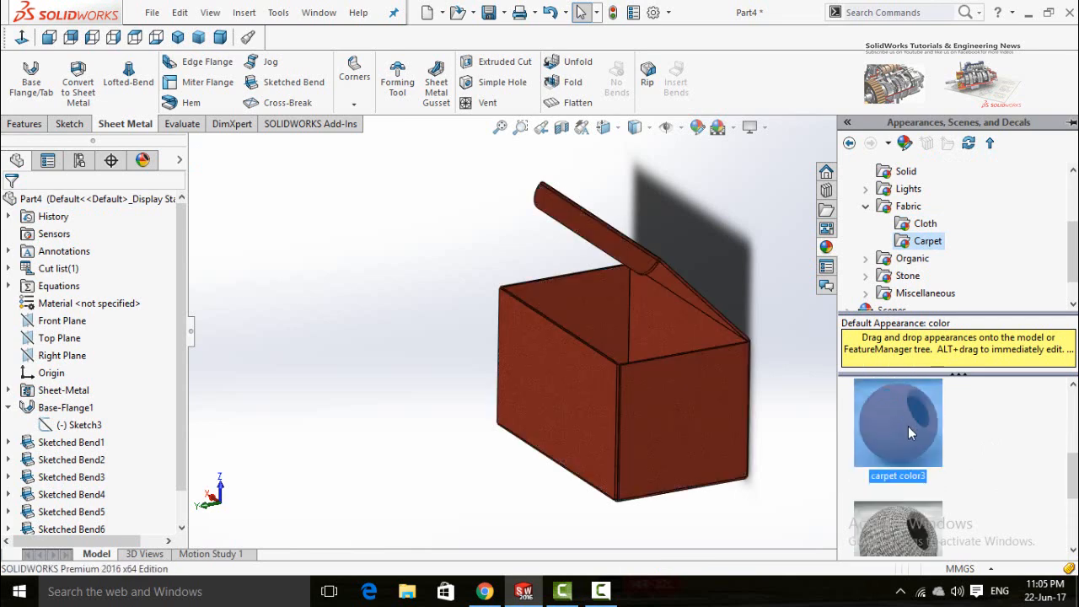
left_click(780, 487)
scroll(820, 359, "up", 2)
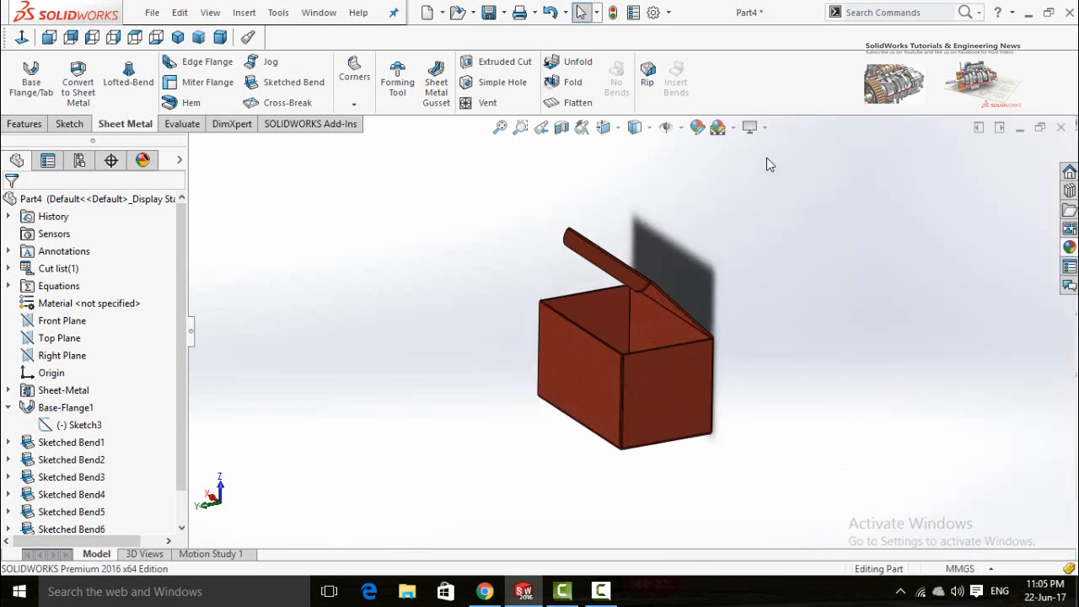
Adjust the view's display settings for the box and turn on Perspective
left_click(749, 126)
left_click(792, 166)
left_click(749, 127)
left_click(790, 185)
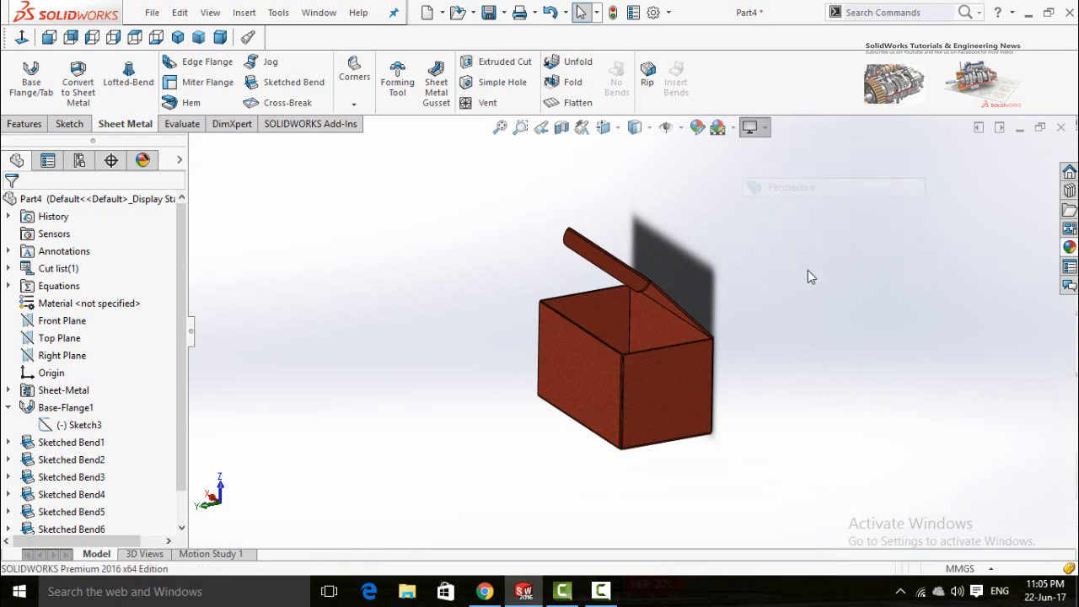
mouse_move(755, 316)
middle_mouse_down()
mouse_move(737, 202)
mouse_move(880, 330)
mouse_move(789, 250)
mouse_move(706, 299)
mouse_move(710, 274)
mouse_move(731, 279)
mouse_move(751, 322)
middle_mouse_up()
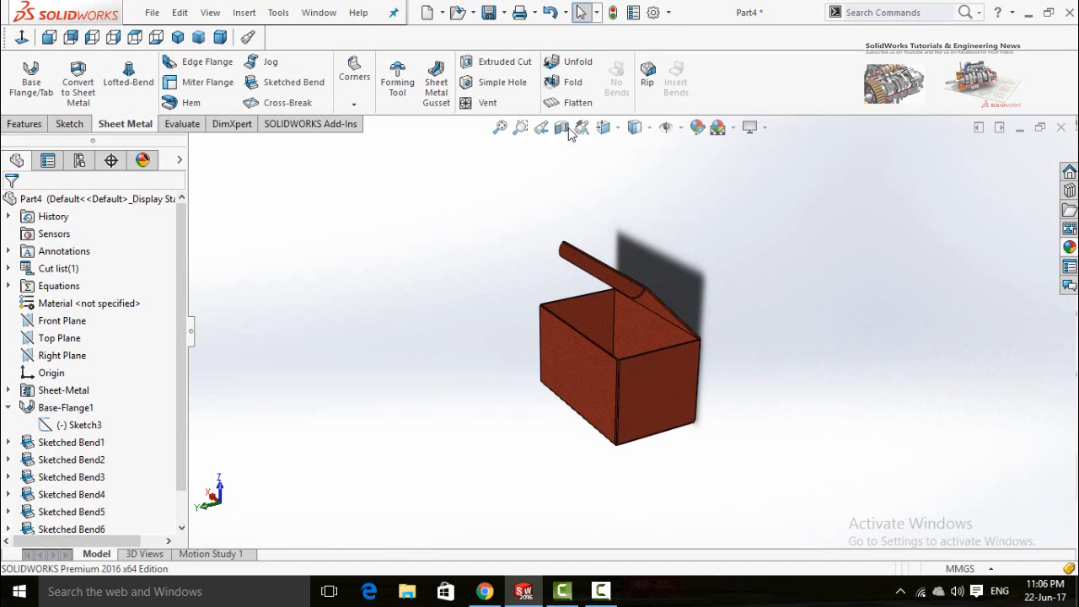
Flatten the sheet metal box to examine its flat pattern and return it to its folded state
left_click(560, 107)
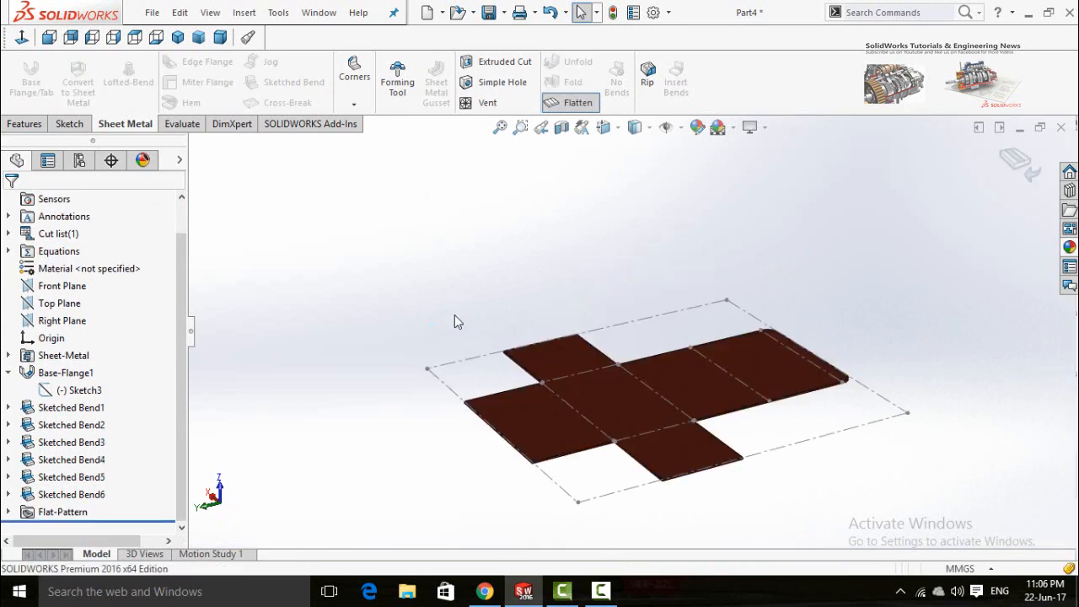
left_click(578, 103)
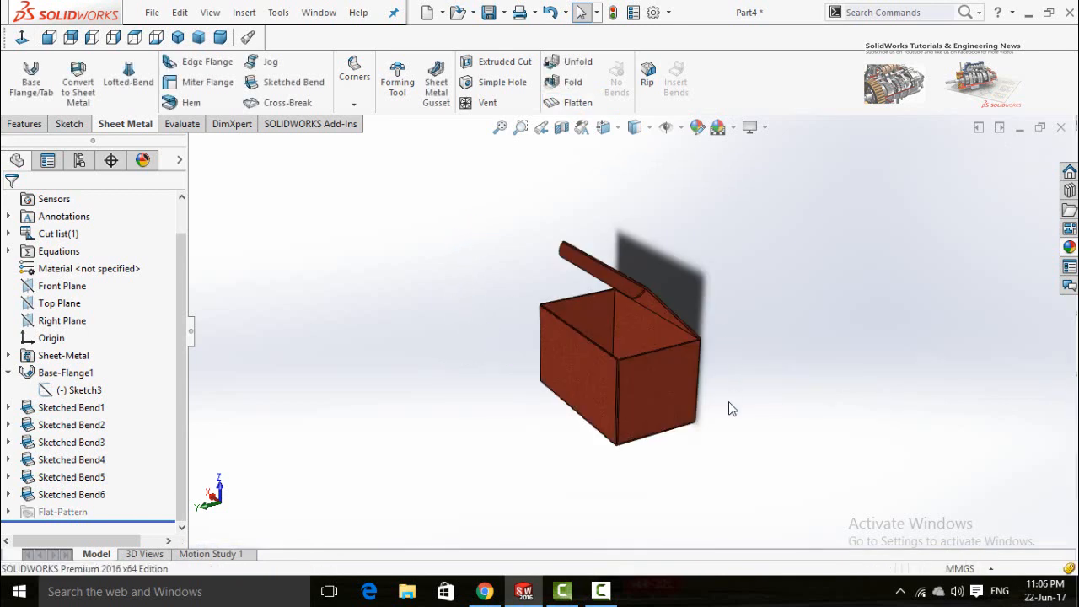
scroll(717, 410, "down", 1)
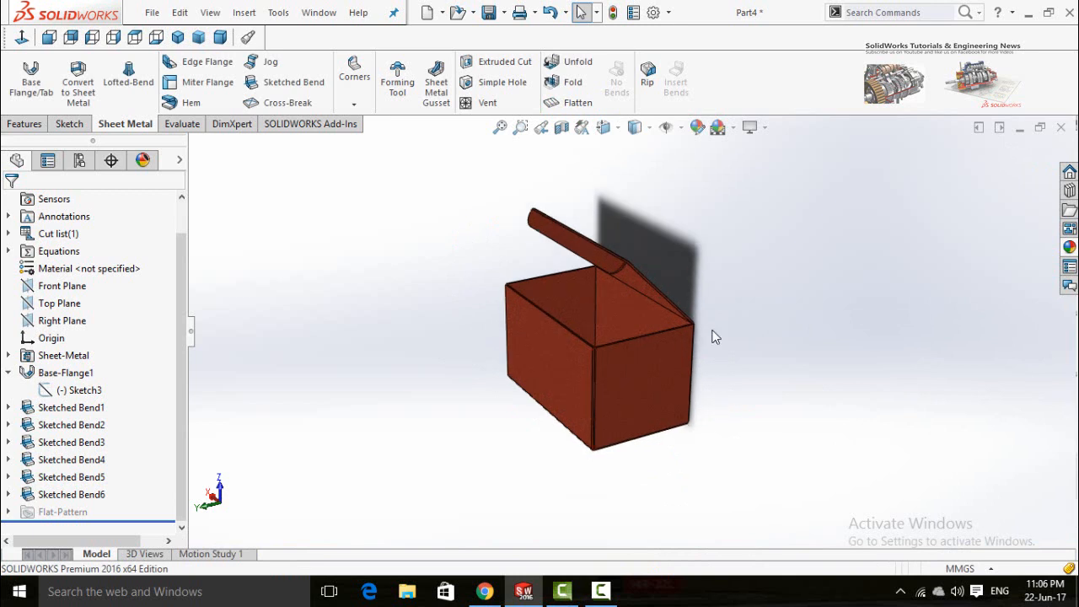